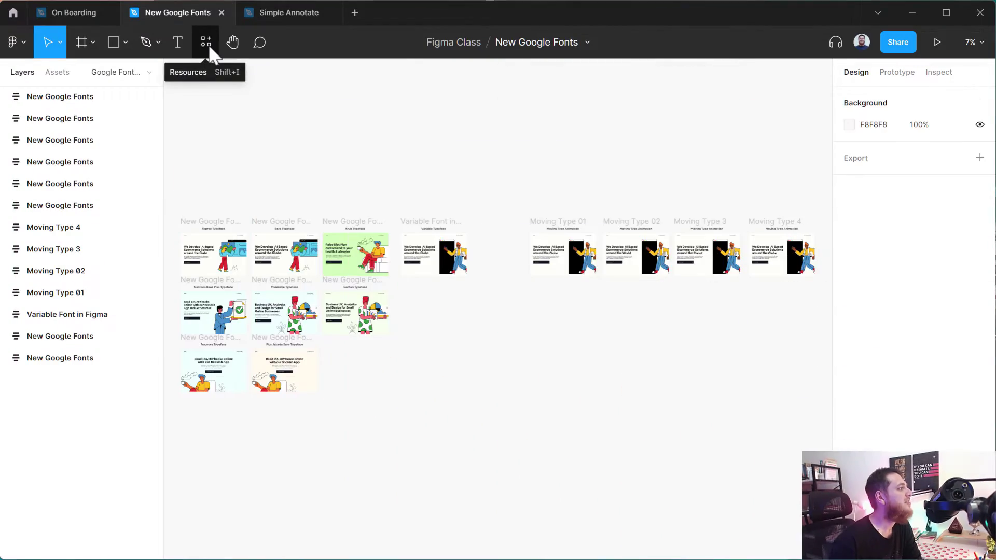
Step: Search the widget library for 'note' and insert the lil notes widget onto the canvas
click(208, 44)
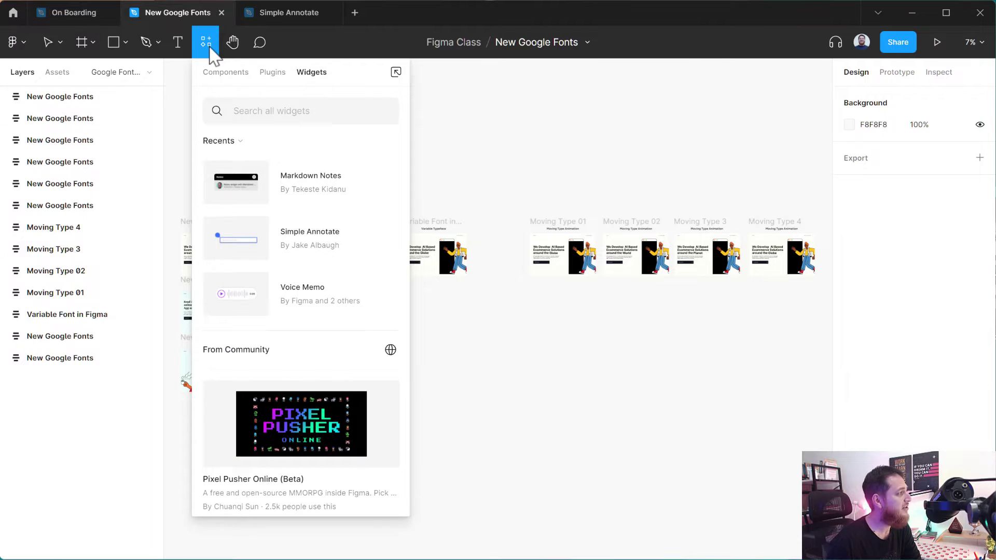
click(241, 75)
click(275, 74)
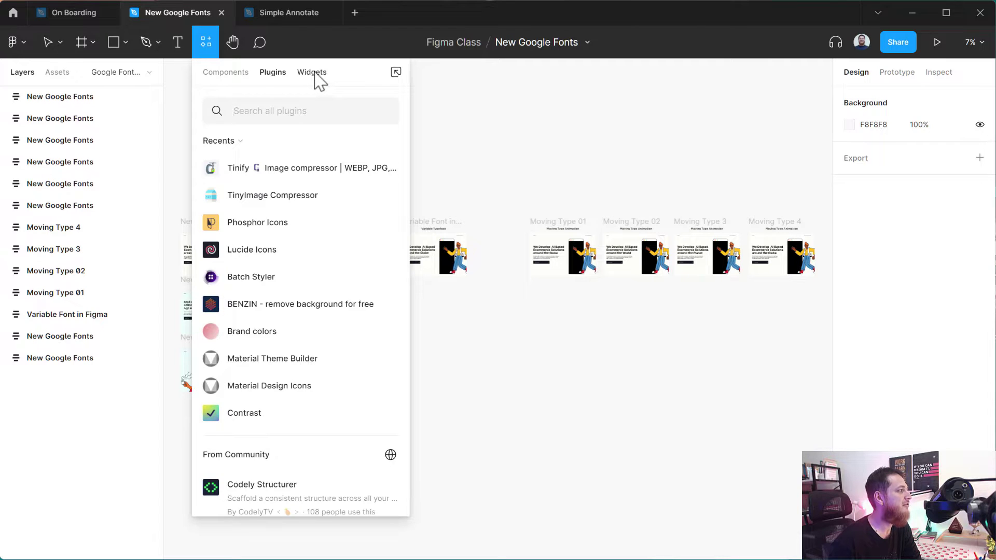
click(313, 73)
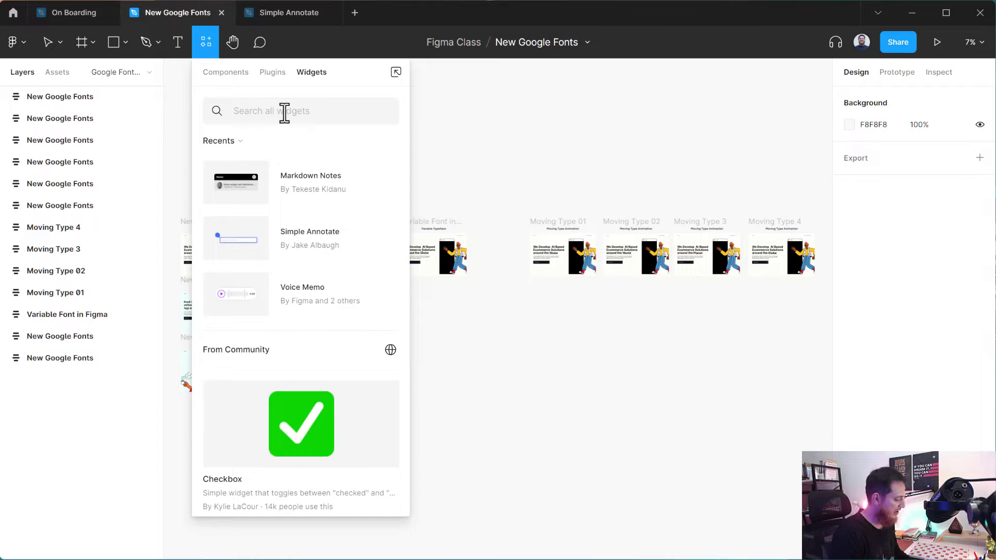
text(note)
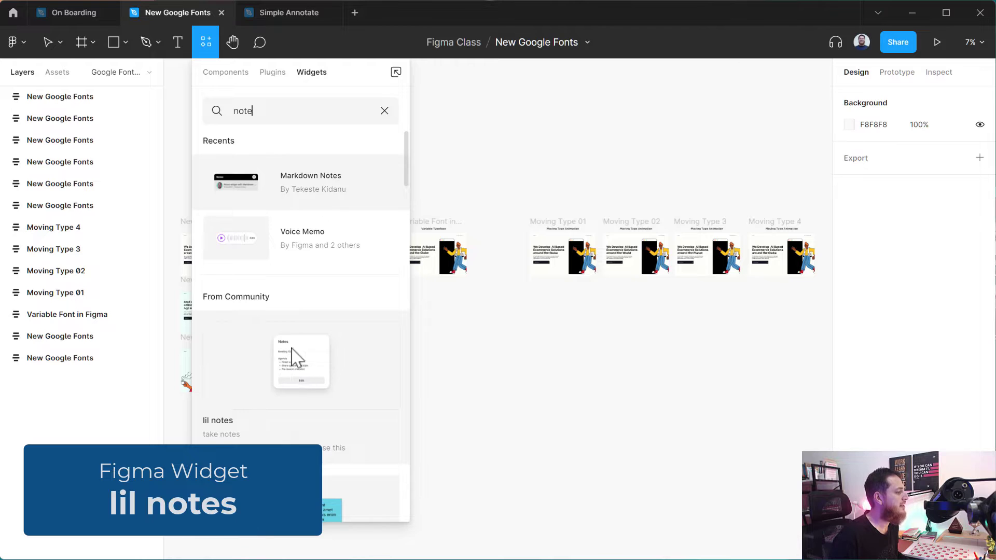
click(284, 366)
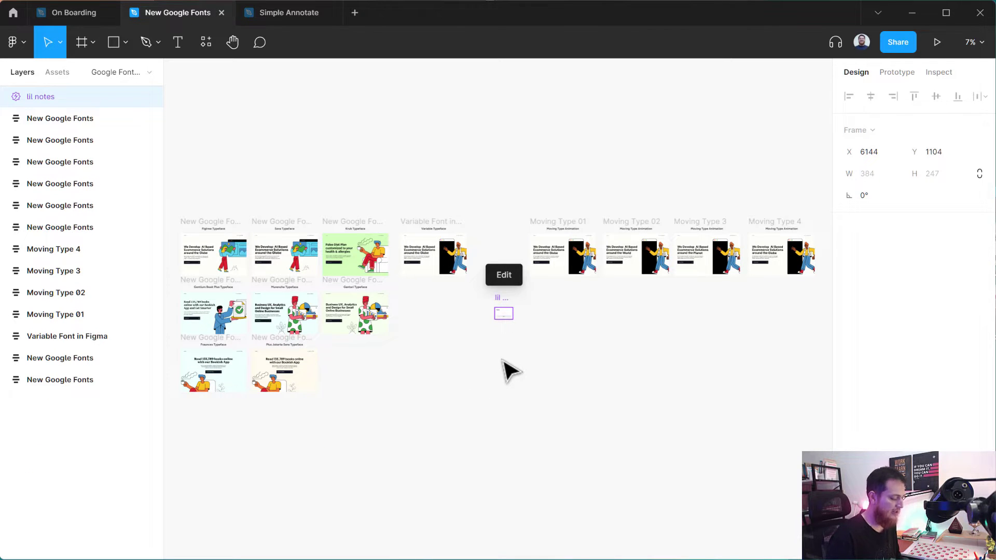
Step: Write 'Finish the first iteration then move to fix the nav bar' in the lil notes widget at 100% zoom
key(shift+0)
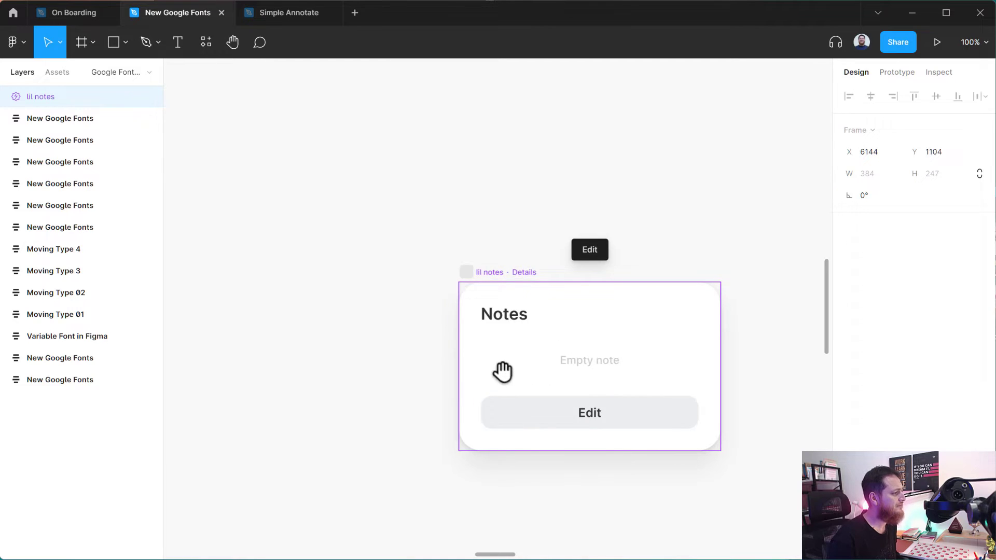
drag(502, 371, 292, 262)
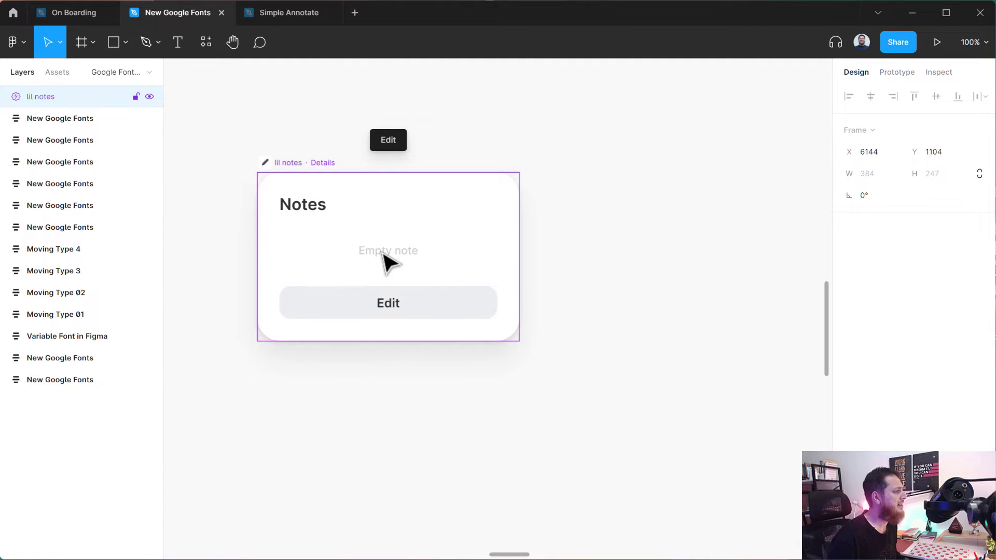
click(391, 145)
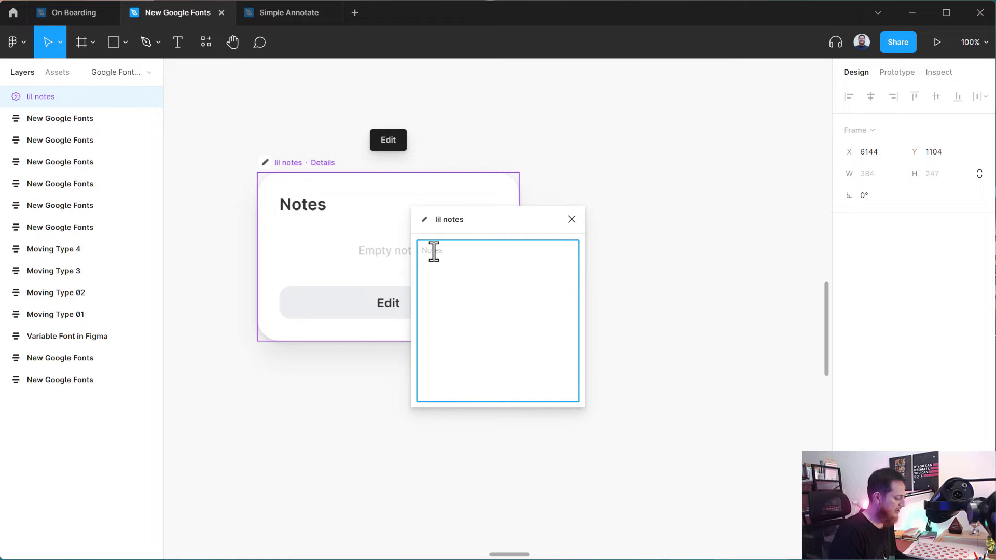
text(F)
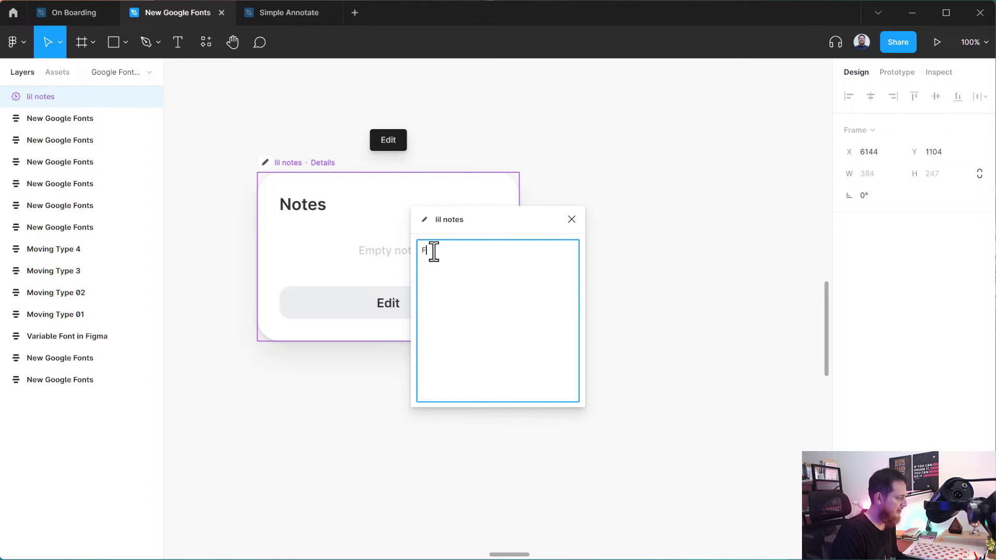
text(ini)
text(s)
key(BackSpace)
text(ish)
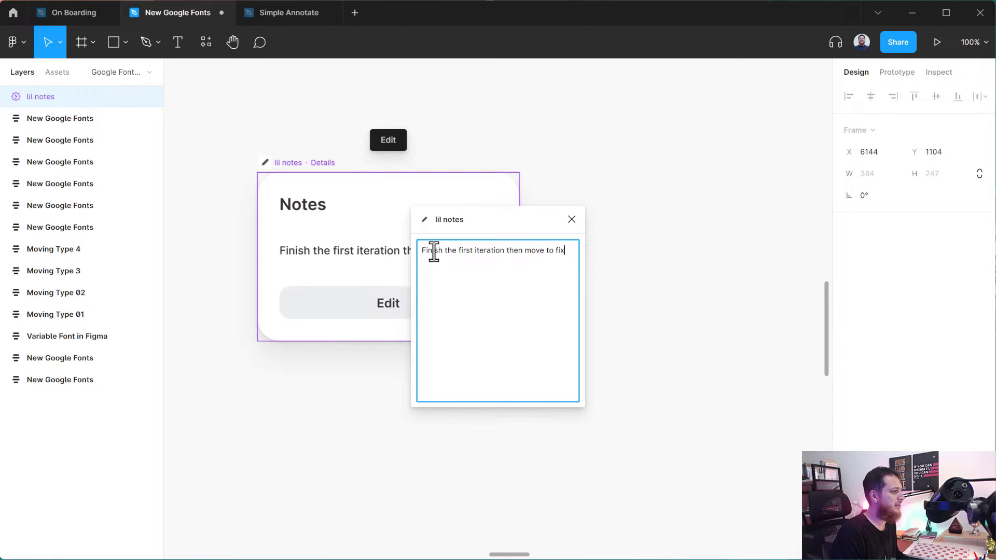
text(the nav bar)
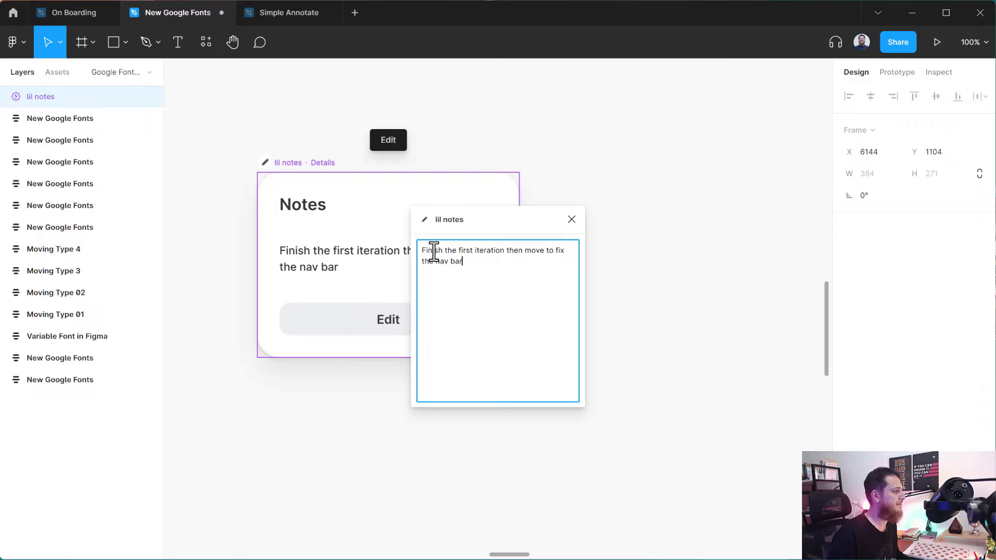
click(356, 403)
click(571, 219)
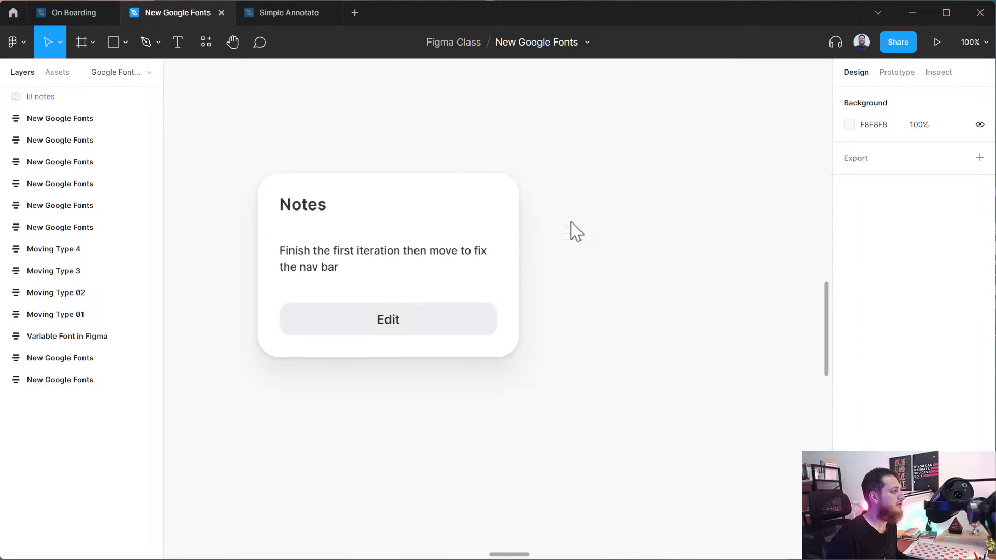
Step: Move the lil notes widget out to sit just below the Moving Type 01 mockup frame
drag(303, 167, 490, 162)
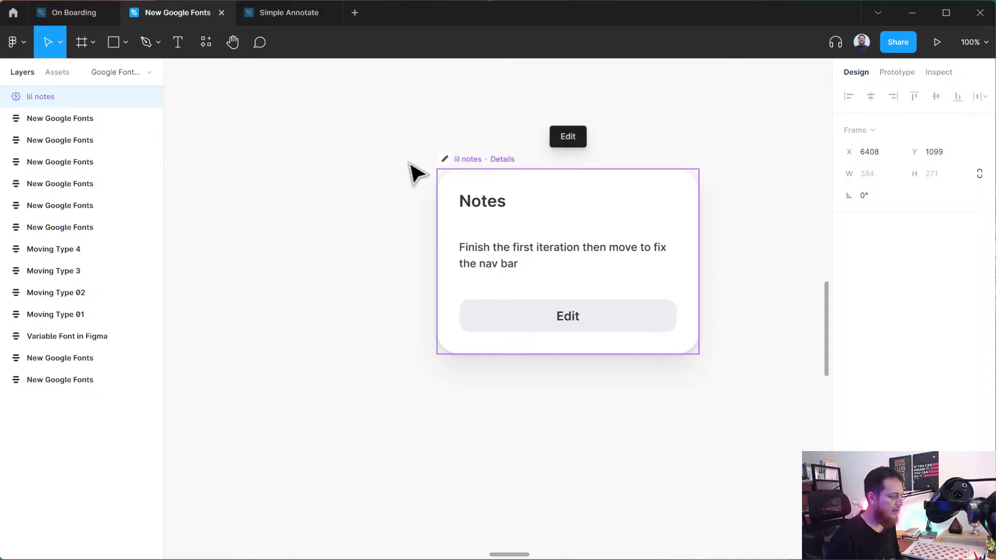
key(minus)
key(minus)
drag(412, 173, 386, 426)
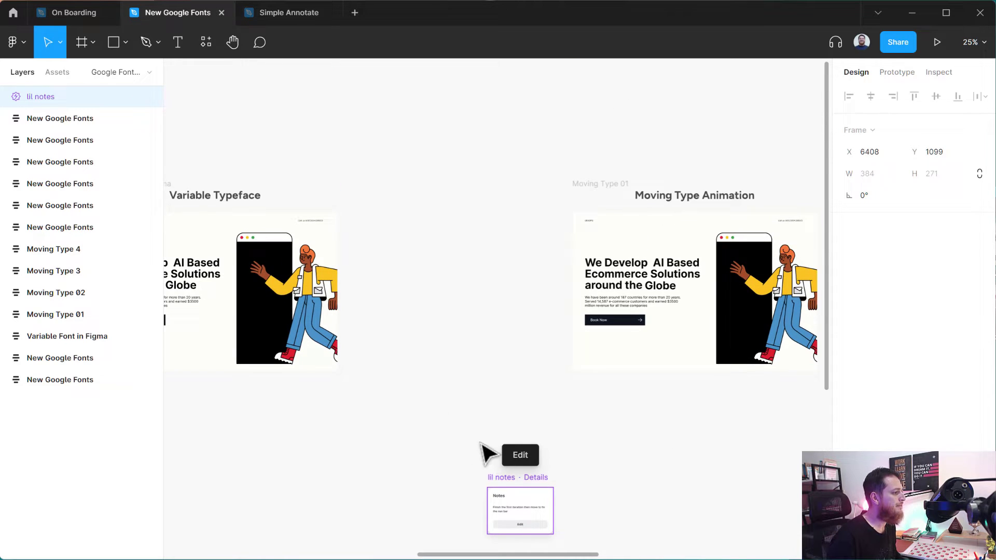
drag(509, 479, 611, 392)
click(534, 411)
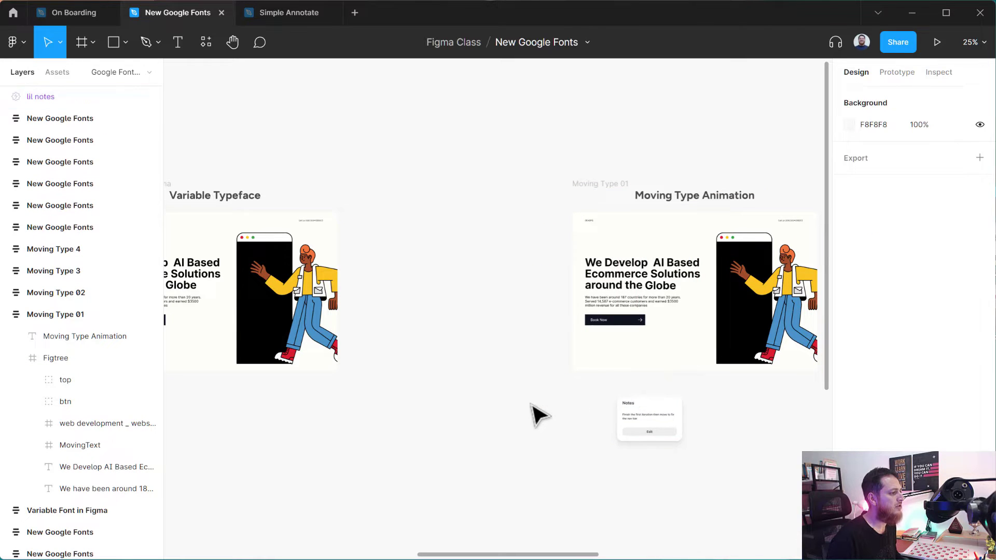
click(639, 391)
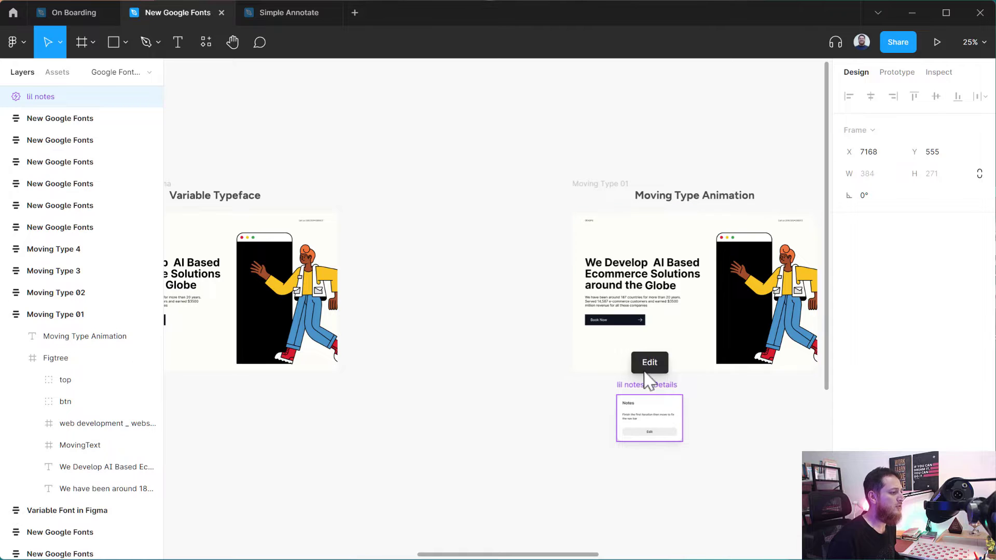
Step: Insert a Markdown Notes widget and place it above the Variable Typeface frame
click(203, 50)
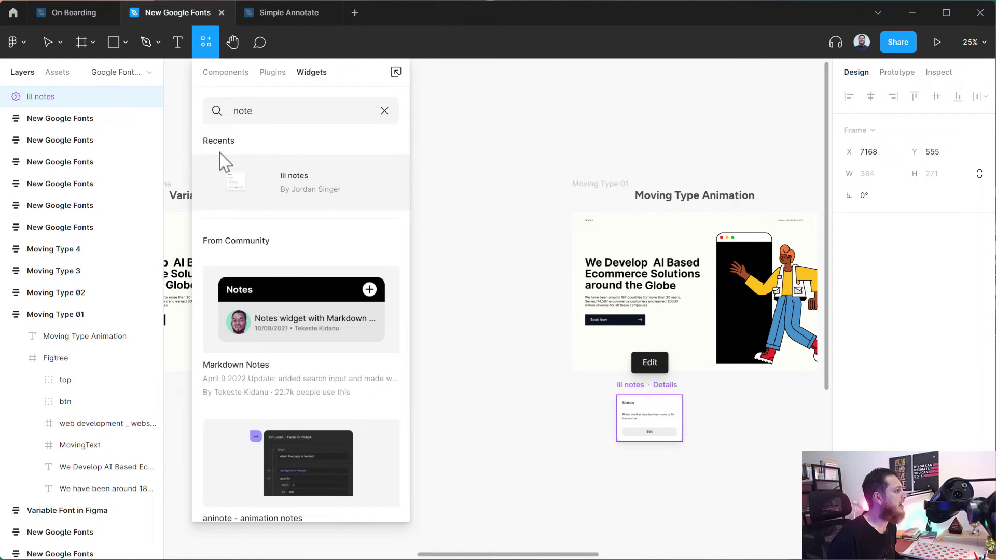
click(280, 324)
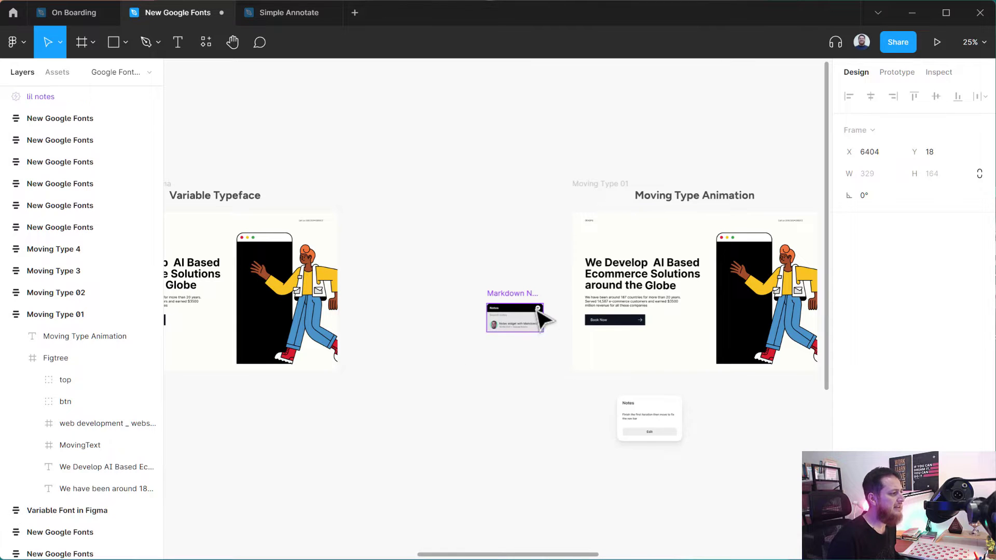
drag(530, 321, 346, 176)
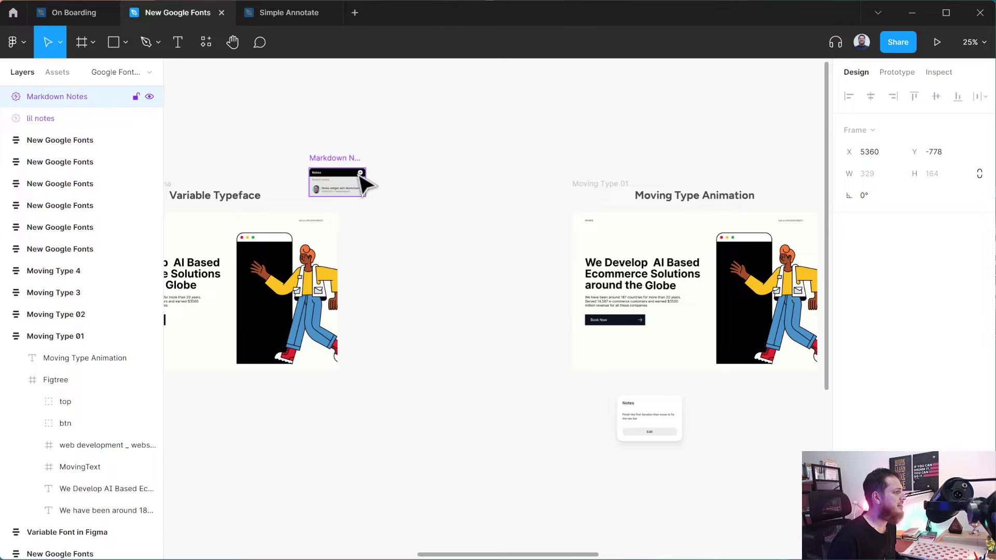
Step: Add a 'Lets start' entry to the Markdown Notes widget and nudge it down-left
key(shift+0)
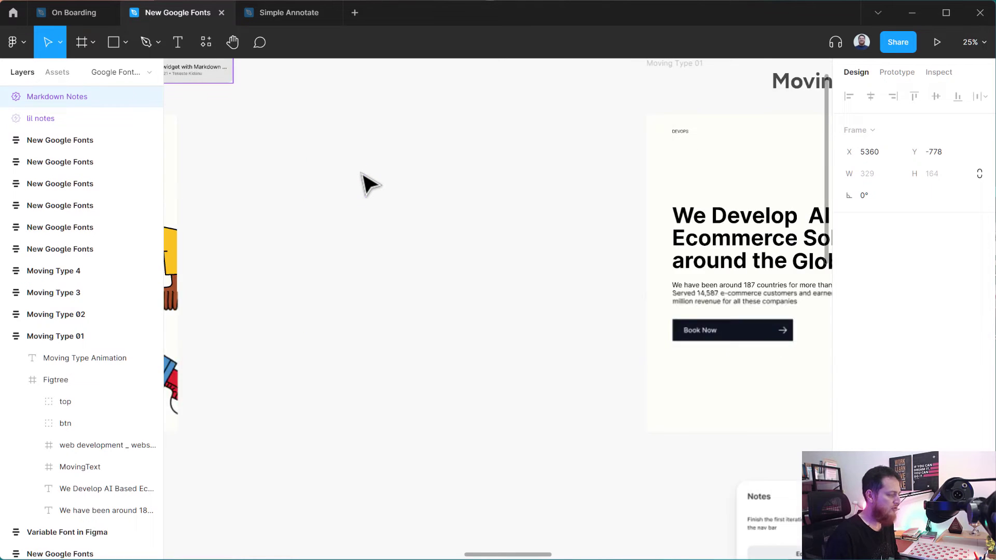
drag(379, 298, 625, 431)
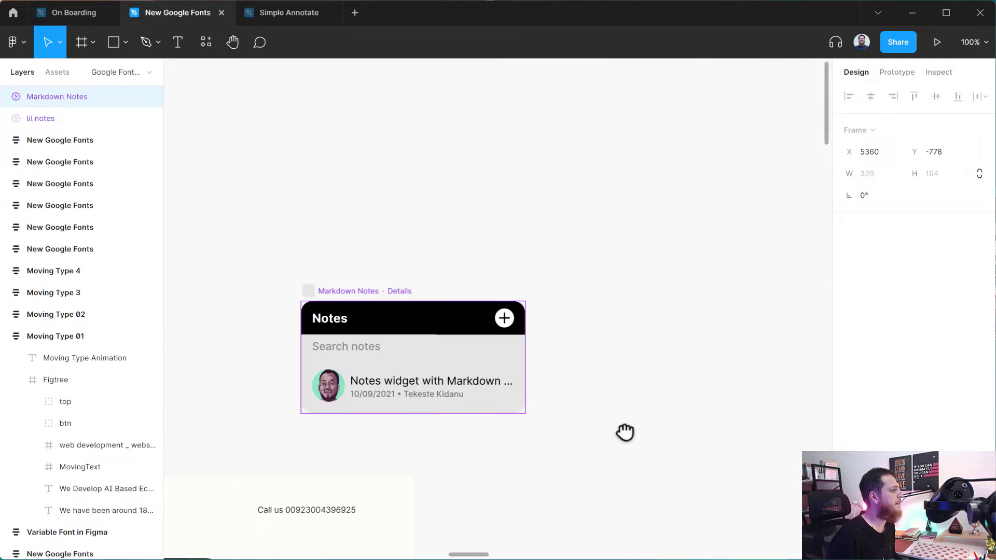
scroll(600, 309, down, 3)
click(569, 237)
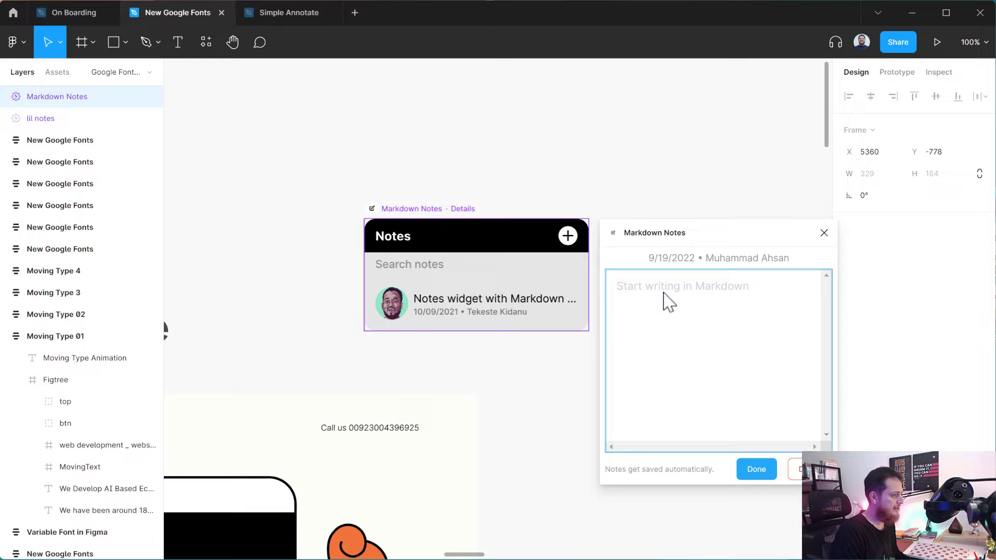
text(Lets start writing)
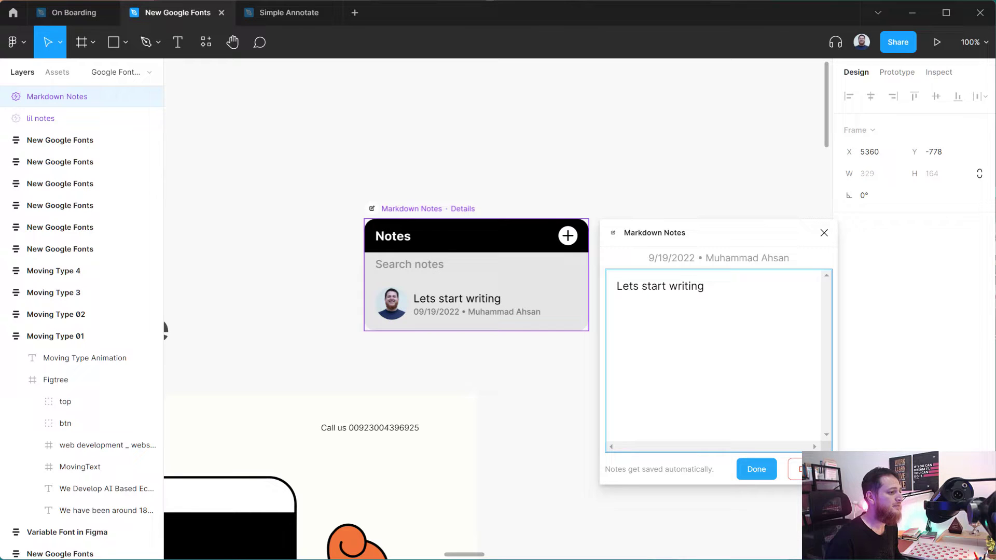
click(758, 471)
drag(451, 246, 320, 274)
click(433, 265)
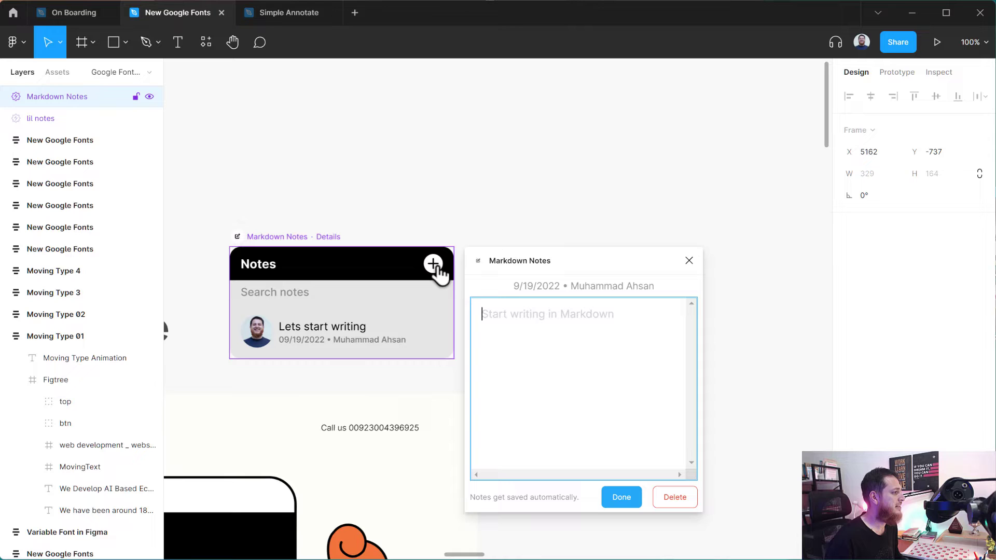
click(689, 260)
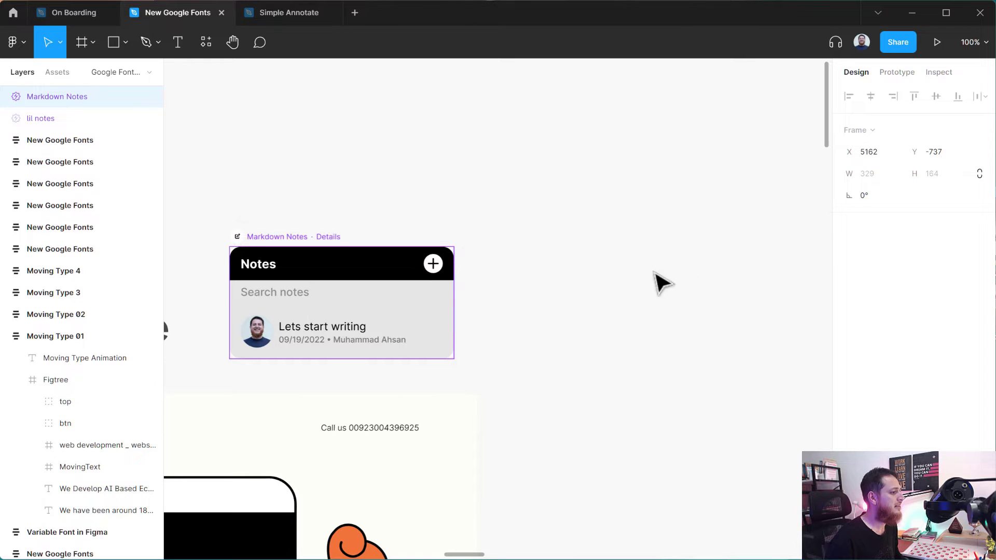
click(623, 288)
Step: Delete the second Markdown Notes widget that was added by mistake
click(206, 43)
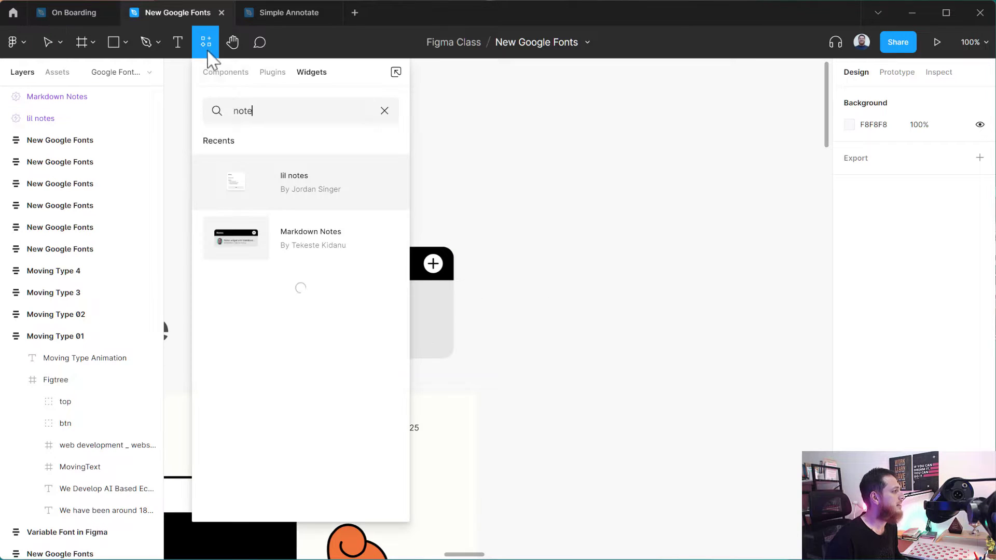
click(279, 234)
click(298, 256)
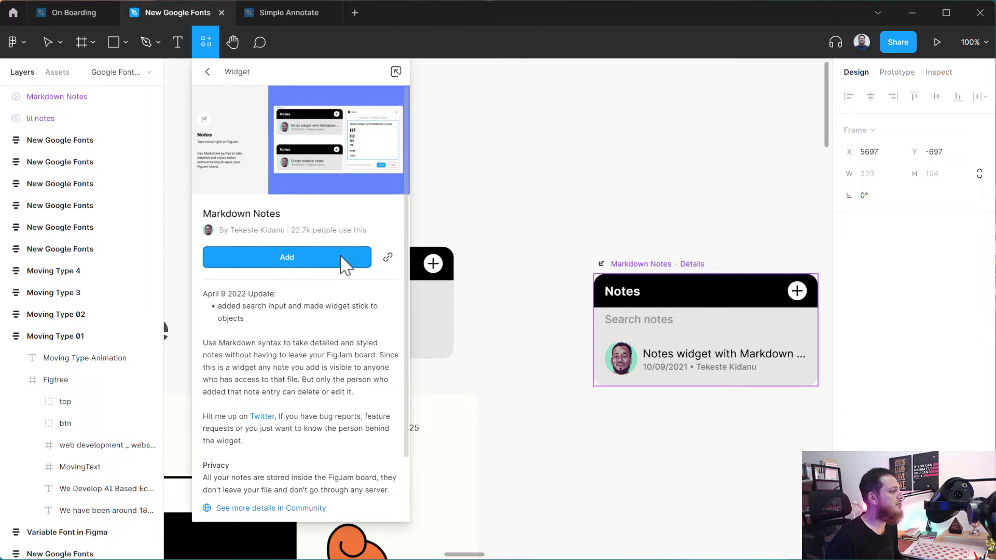
drag(668, 295, 579, 405)
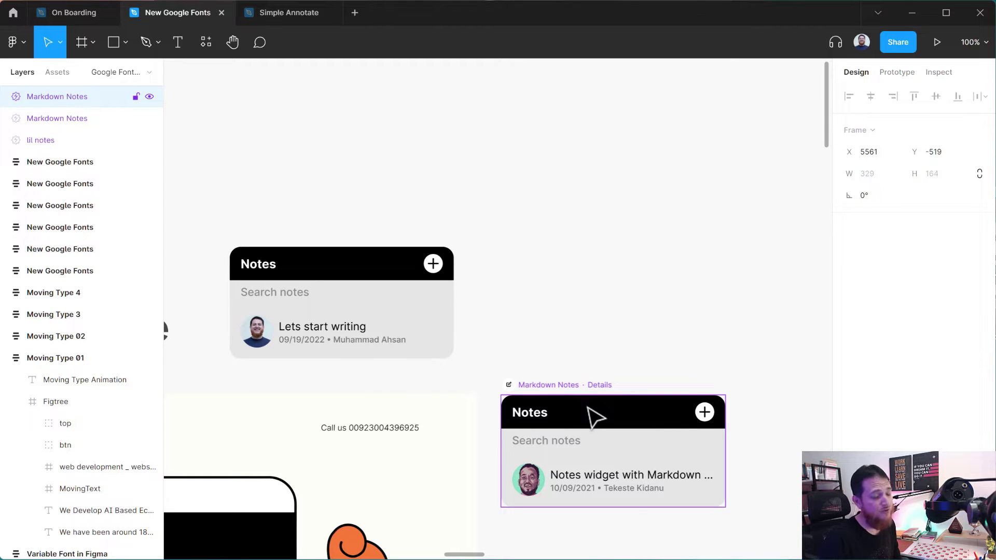
key(Delete)
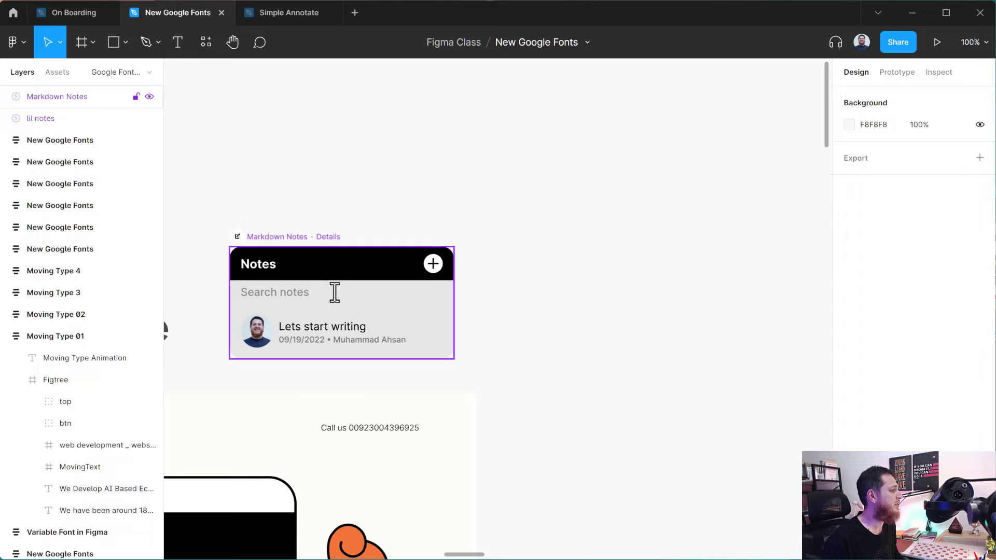
Step: Search the widget library for 'sticky' and insert the Sticky Note widget
click(330, 280)
click(206, 42)
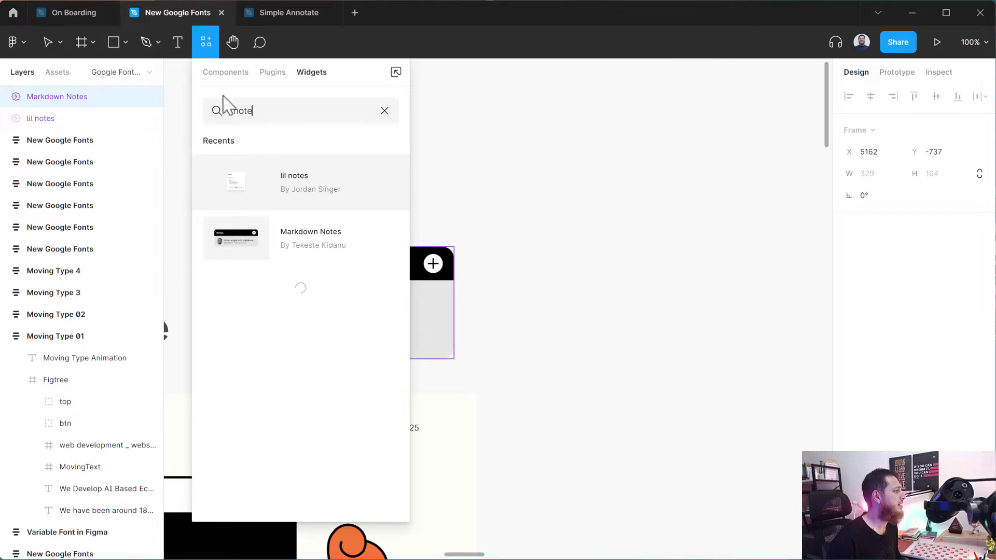
scroll(254, 395, down, 3)
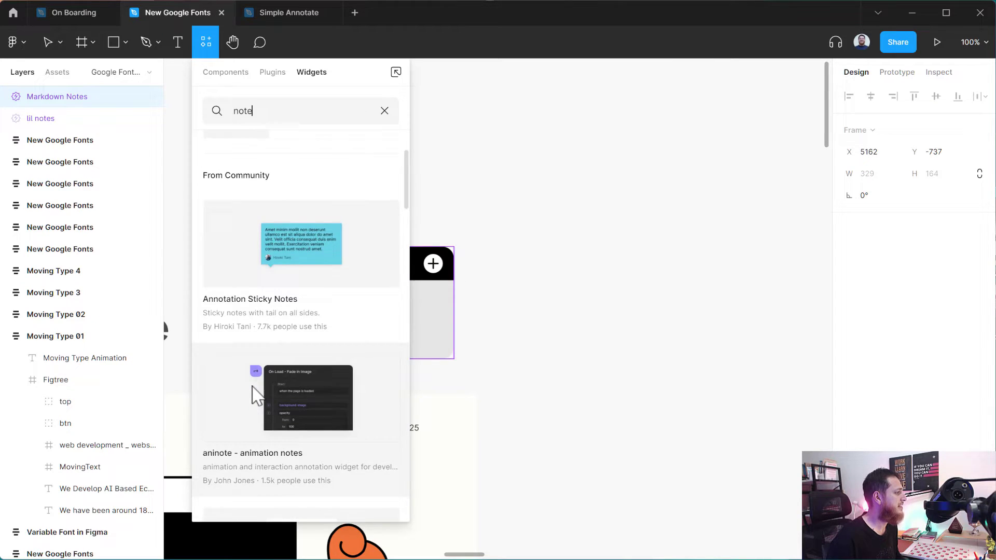
scroll(252, 393, down, 3)
scroll(252, 394, up, 5)
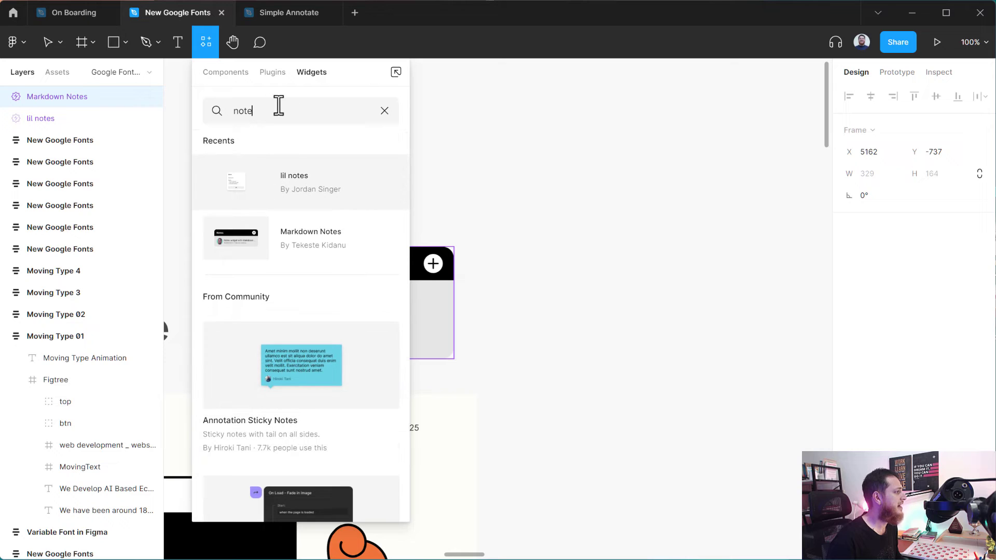
drag(279, 105, 226, 111)
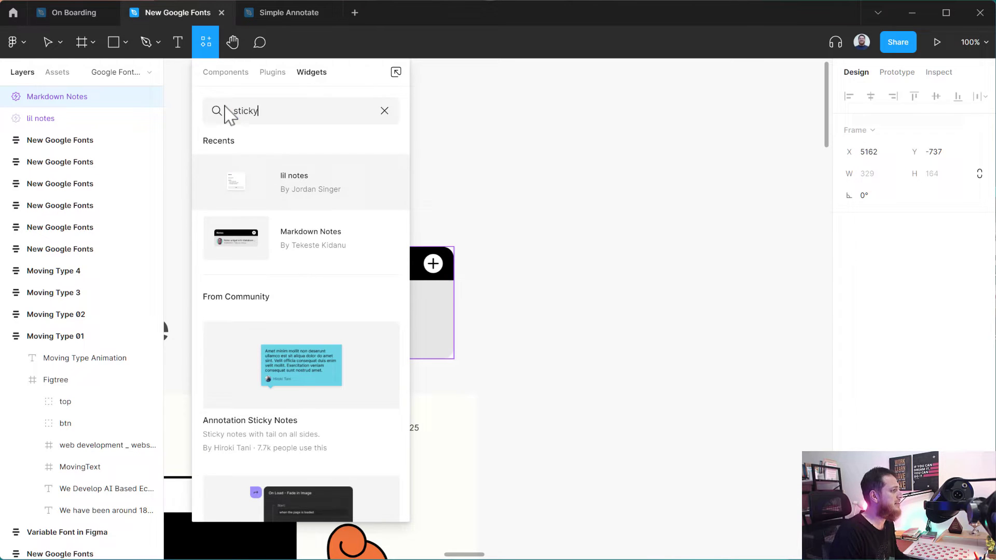
text(sticky)
click(289, 222)
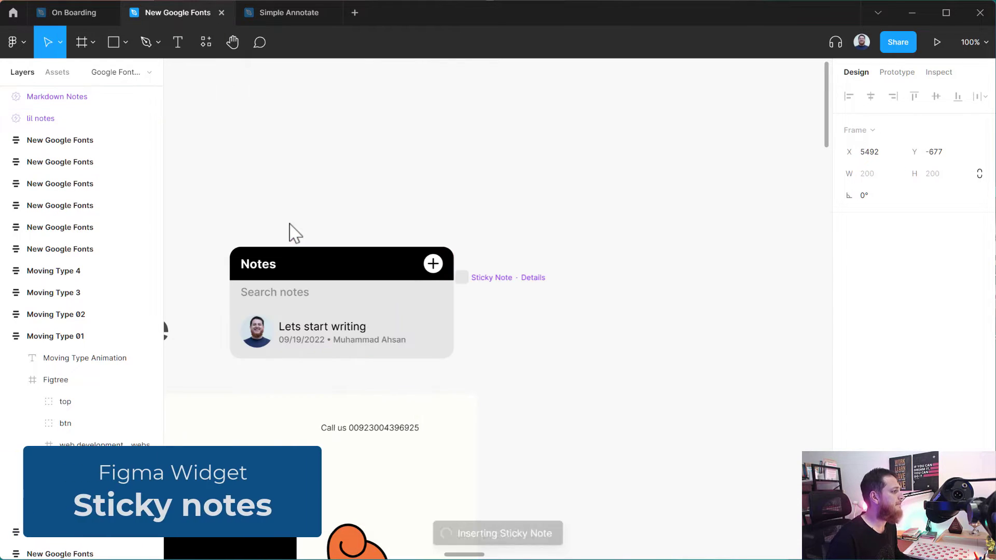
Step: Move the sticky note into the Figtree frame below the Variable Typeface heading
scroll(559, 424, down, 3)
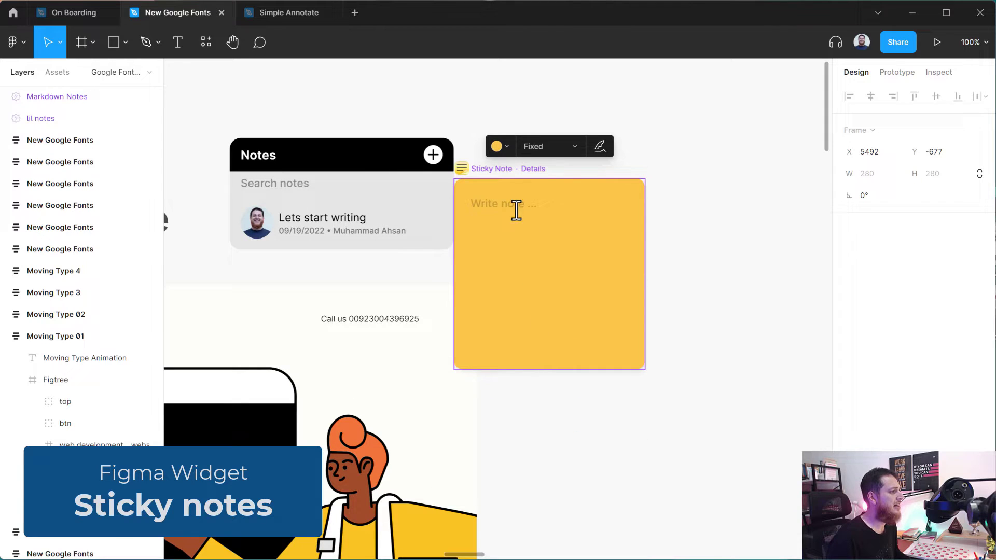
drag(492, 171, 491, 309)
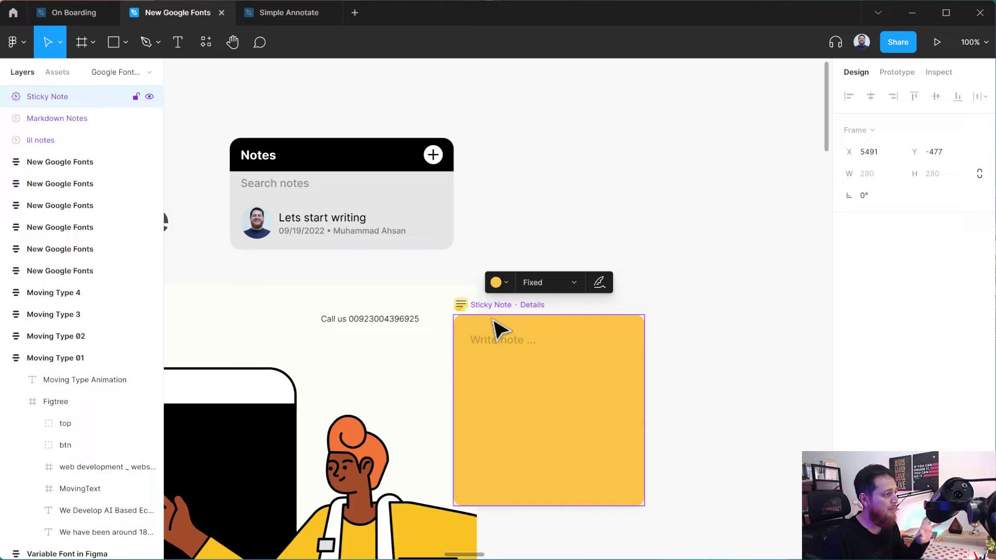
drag(498, 307, 268, 328)
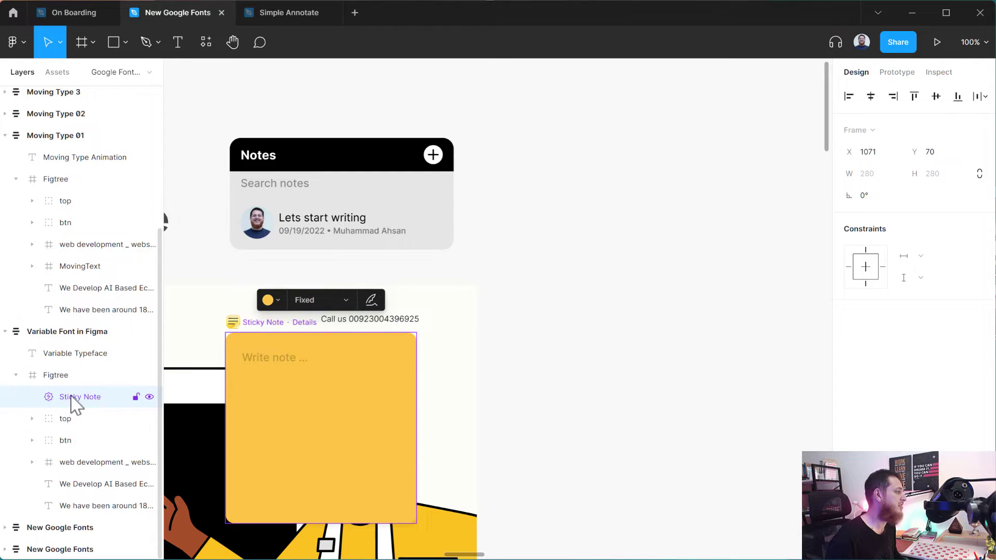
drag(77, 407, 46, 368)
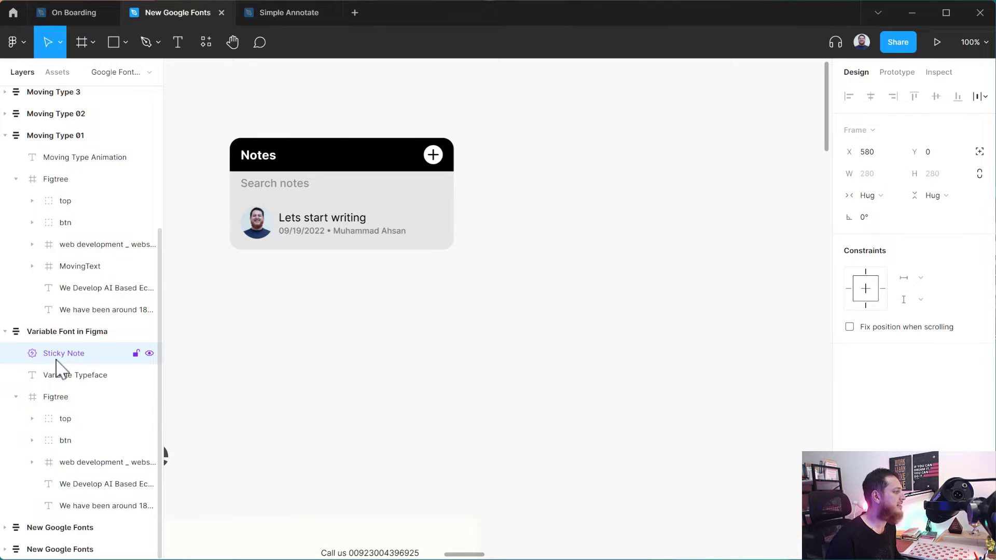
drag(276, 422, 678, 389)
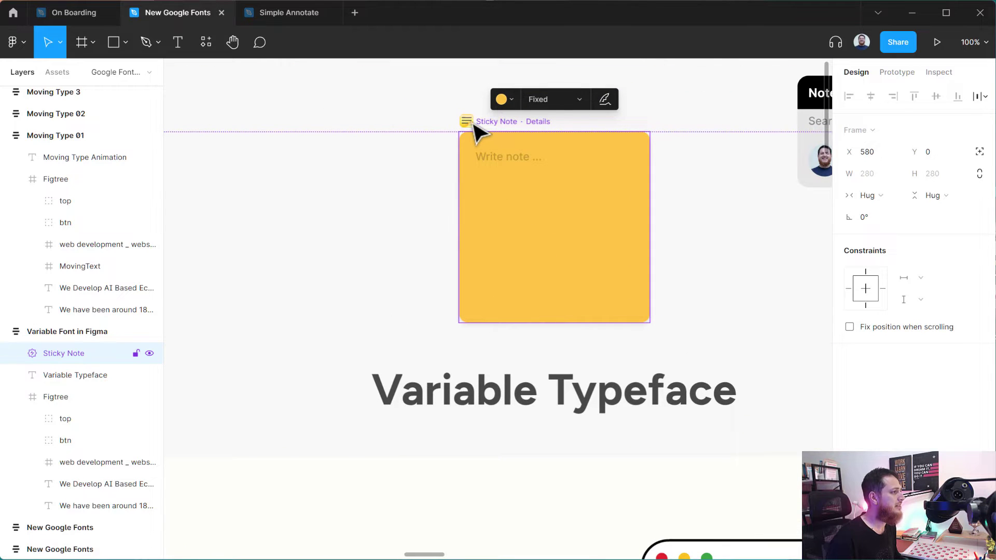
scroll(466, 311, down, 5)
drag(473, 125, 388, 256)
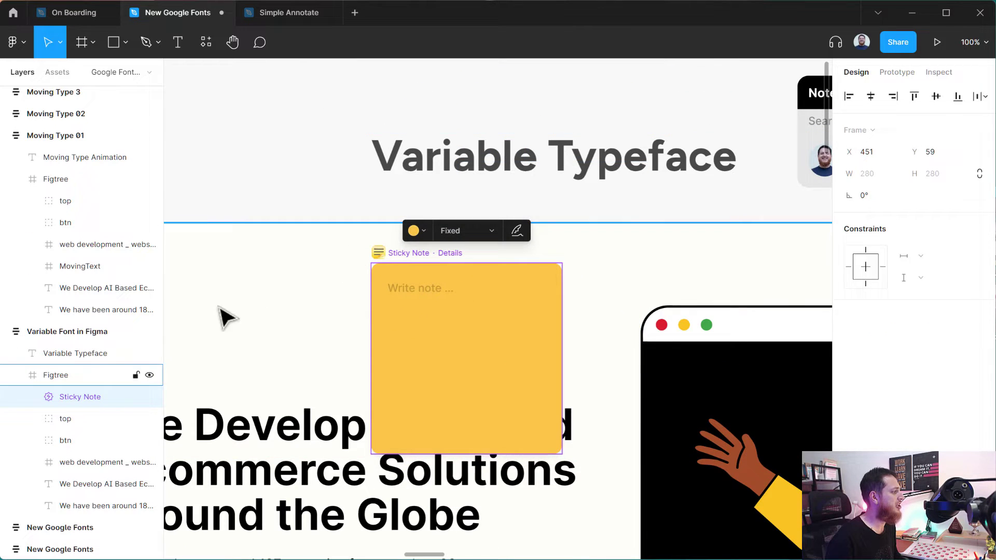
Step: Write 'Fix the Typeface' on the sticky note and make it shrink to fit its text
click(413, 291)
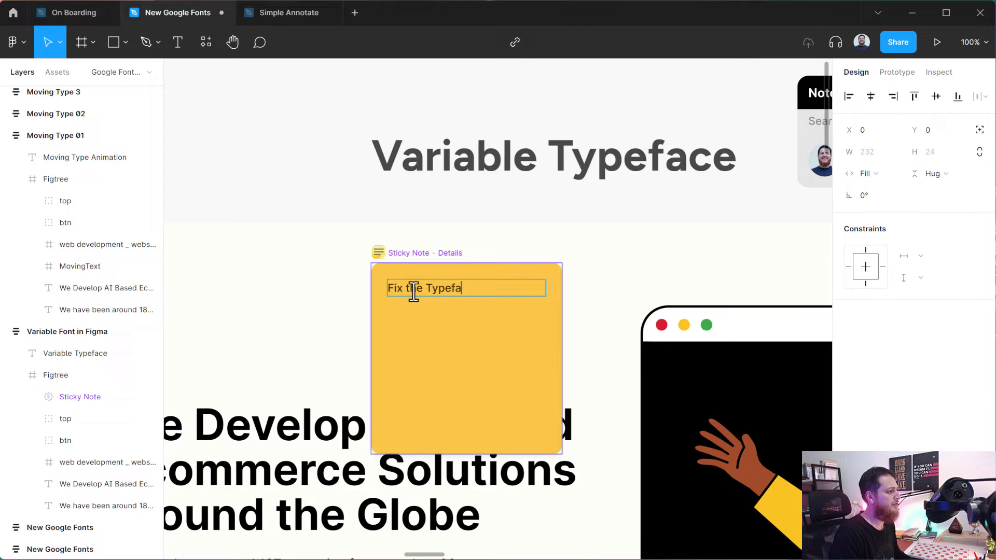
key(Escape)
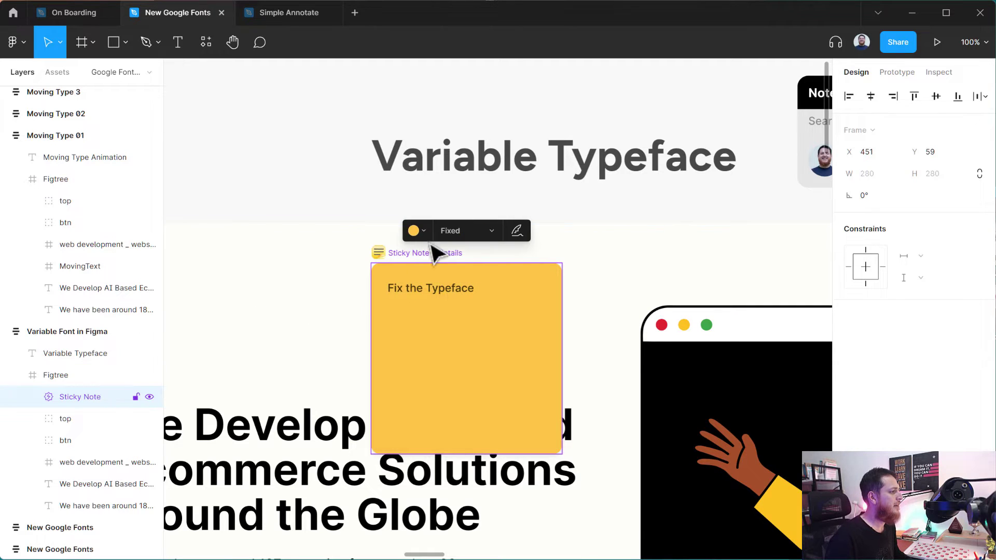
click(467, 230)
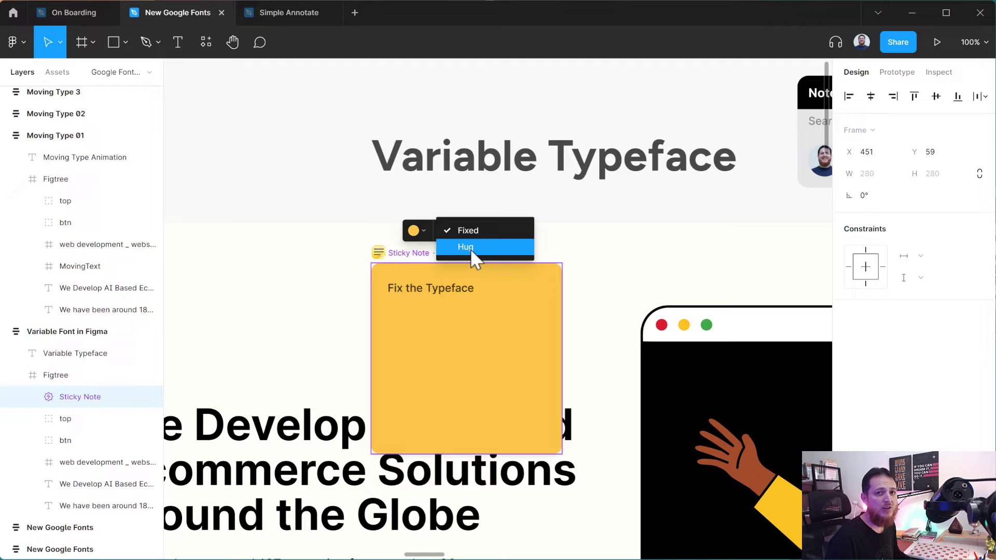
click(470, 248)
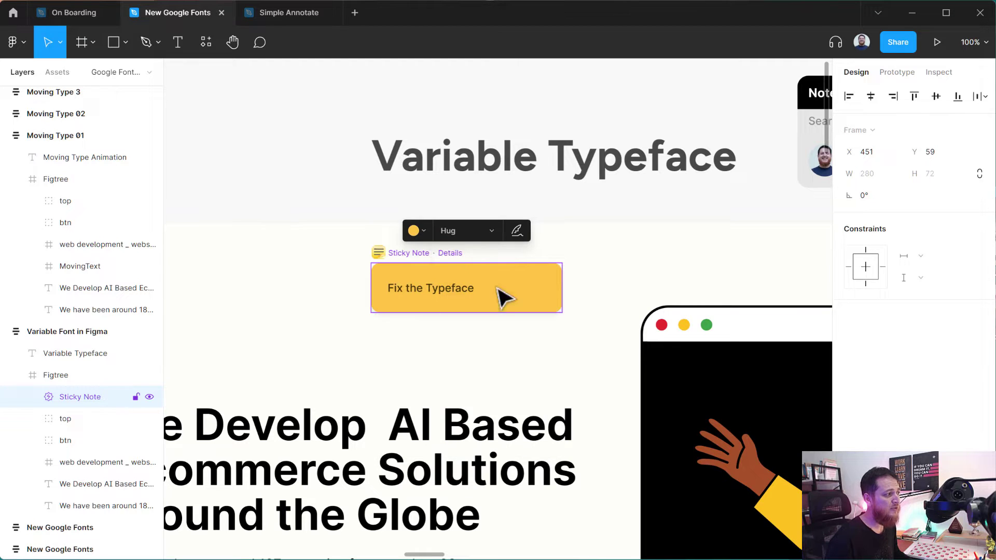
Step: Make the sticky note pink and move it down onto the hero heading
click(423, 232)
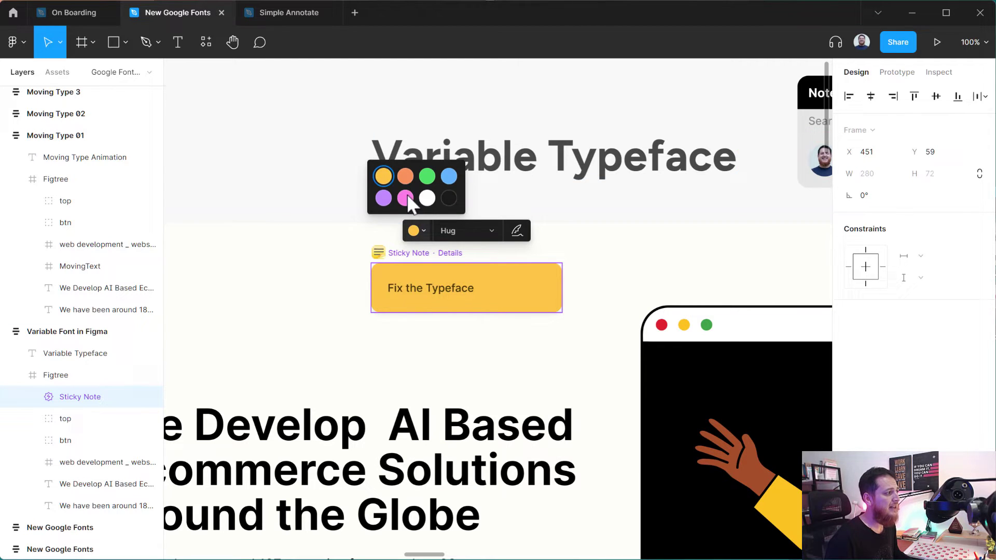
key(Escape)
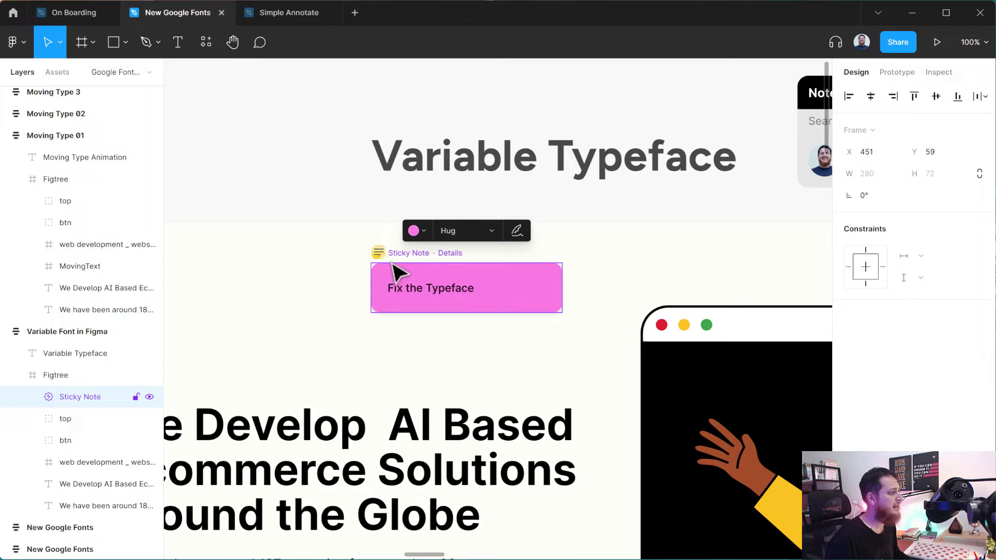
drag(381, 250, 334, 306)
click(403, 287)
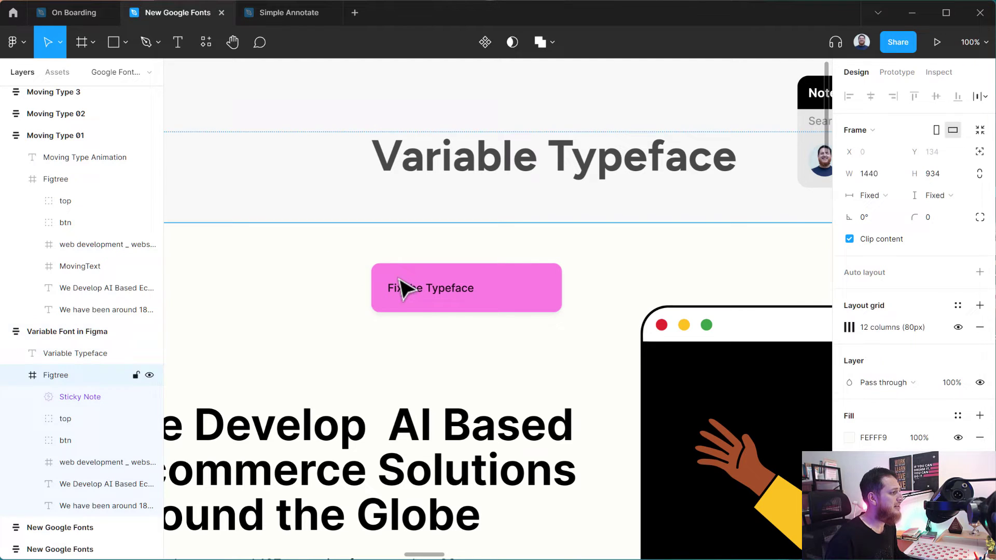
click(400, 289)
click(393, 270)
click(394, 263)
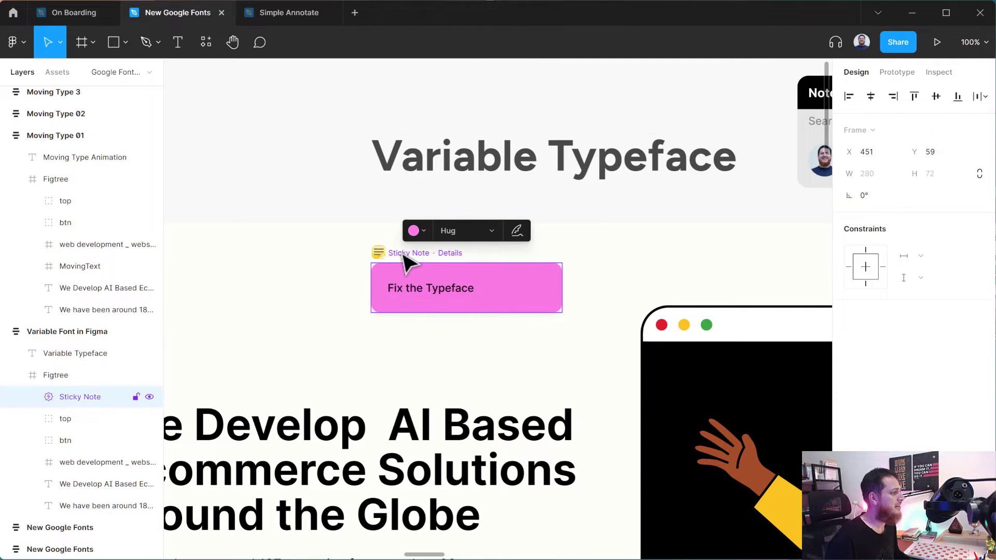
drag(405, 256, 302, 403)
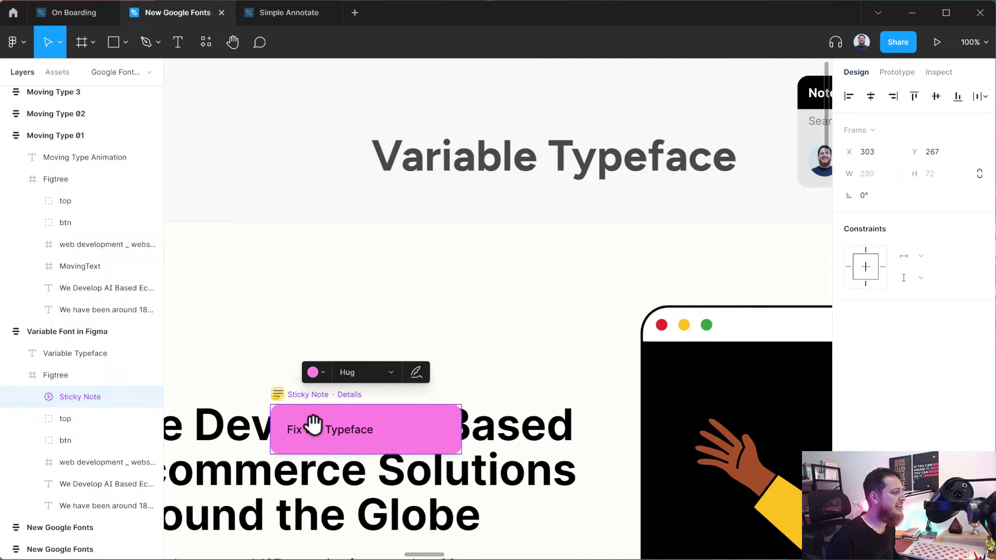
Step: Zoom out to 50% and reselect the pink Fix the Typeface note
drag(311, 422, 338, 254)
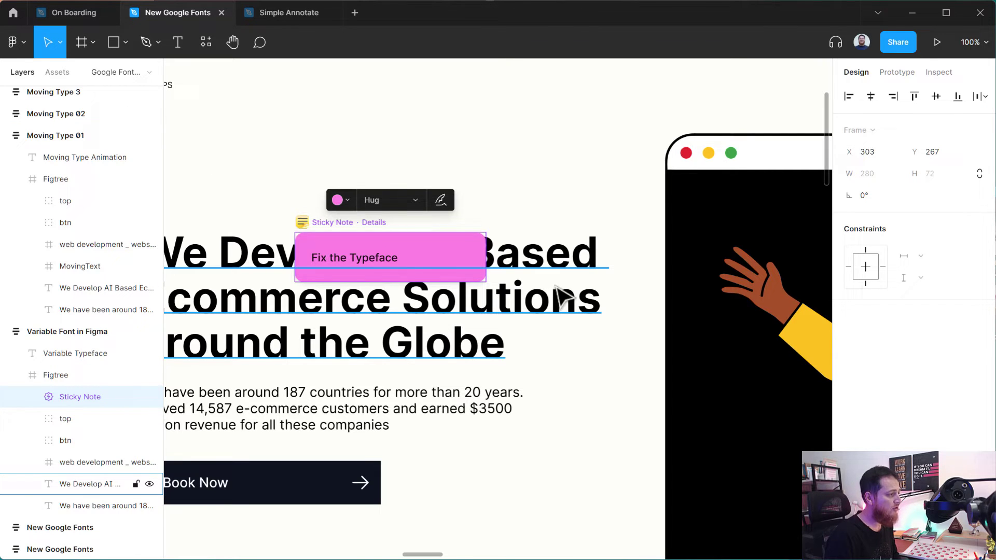
key(ctrl+minus)
click(285, 314)
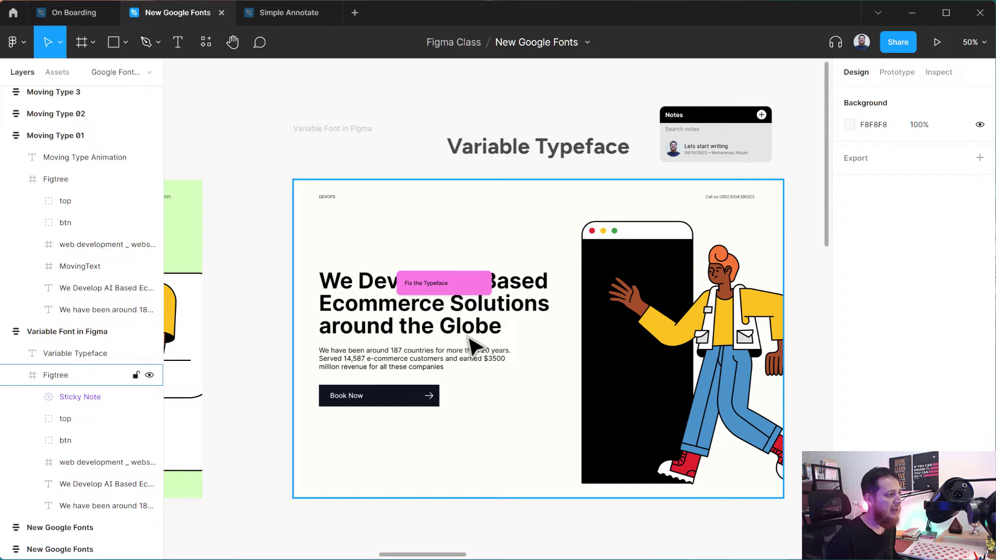
click(456, 284)
click(428, 280)
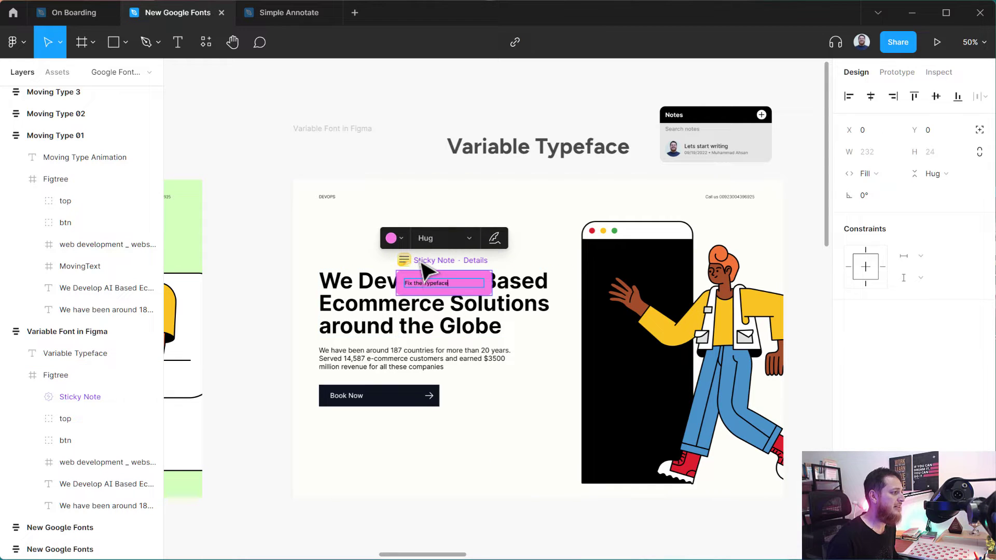
key(Escape)
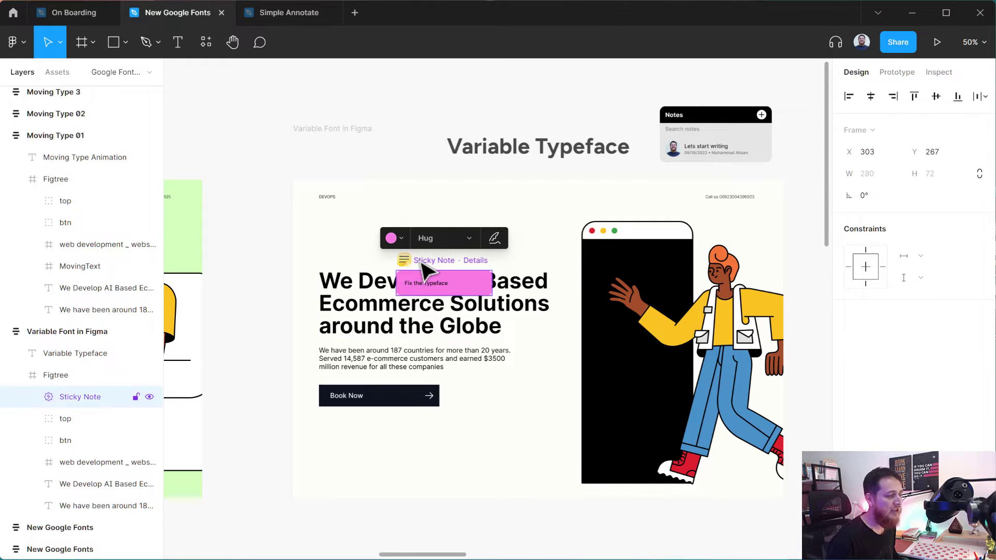
Step: Toggle the note's author name on and off, leaving it hidden, and select the Figtree frame
click(494, 238)
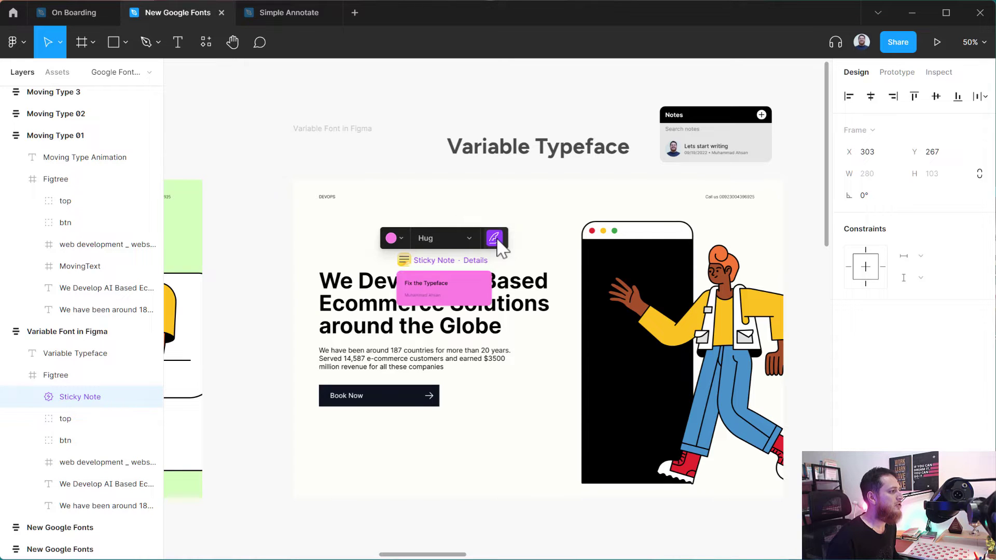
click(495, 239)
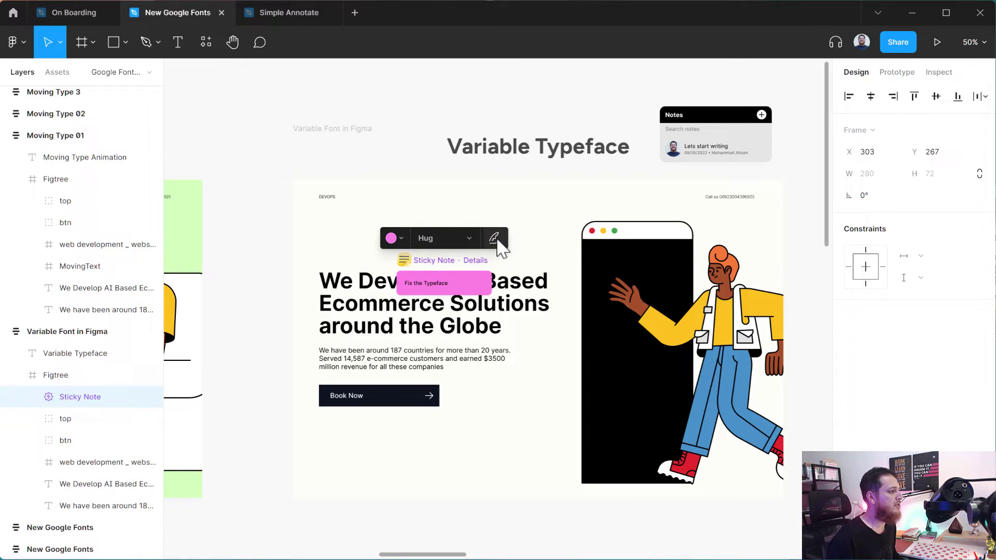
click(494, 238)
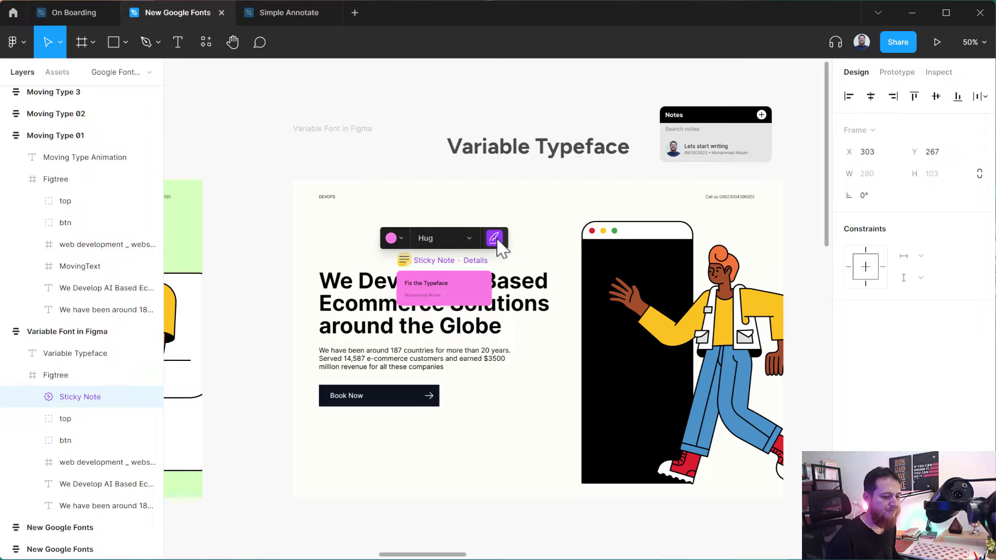
click(494, 239)
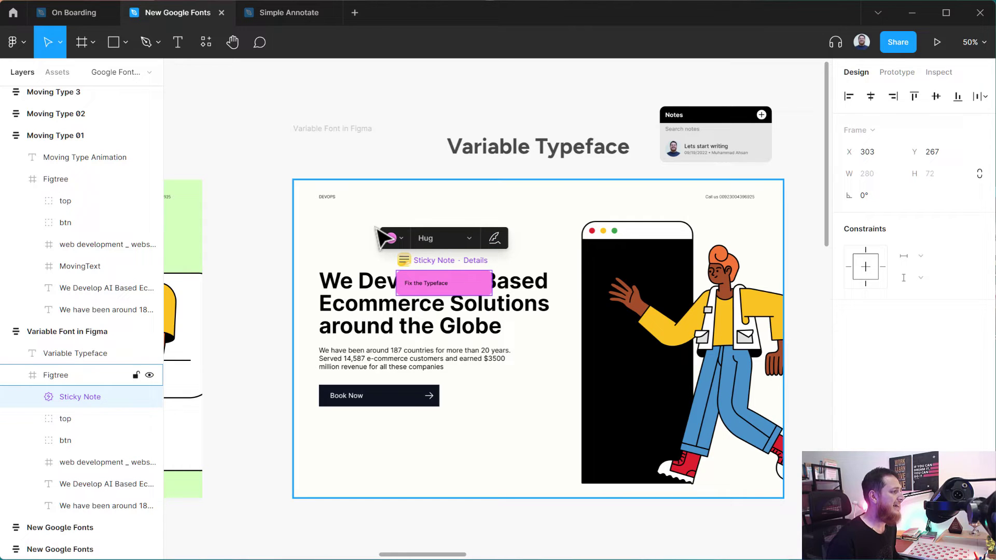
click(389, 238)
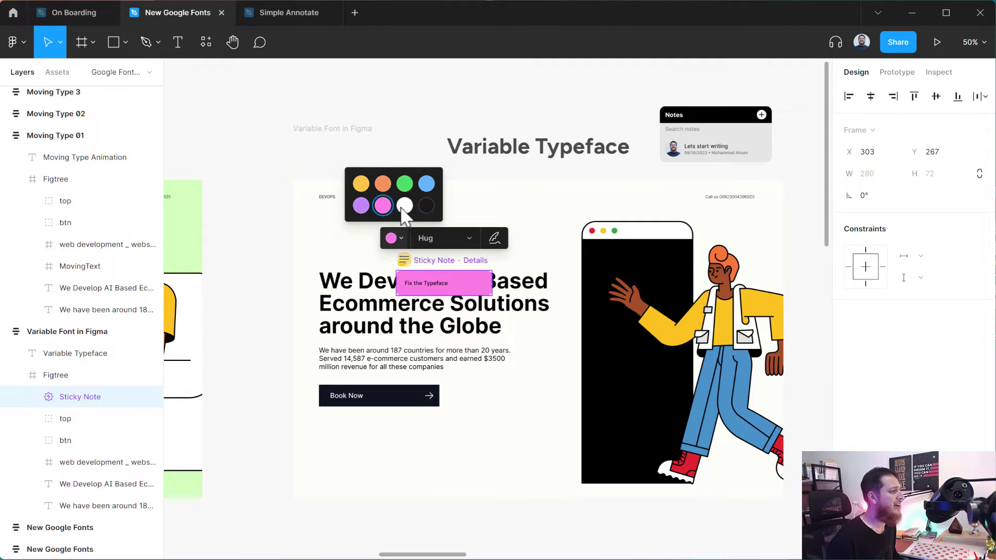
click(410, 139)
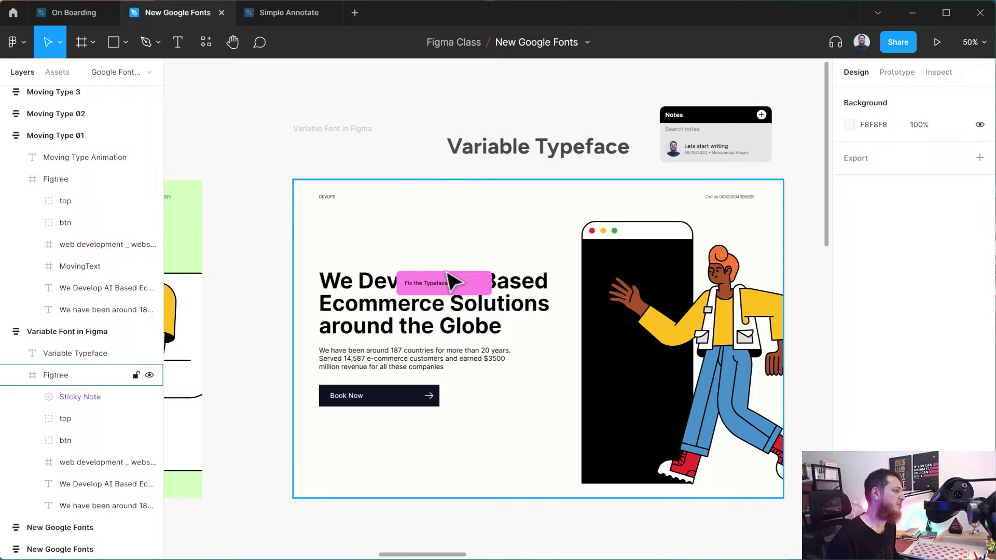
click(450, 285)
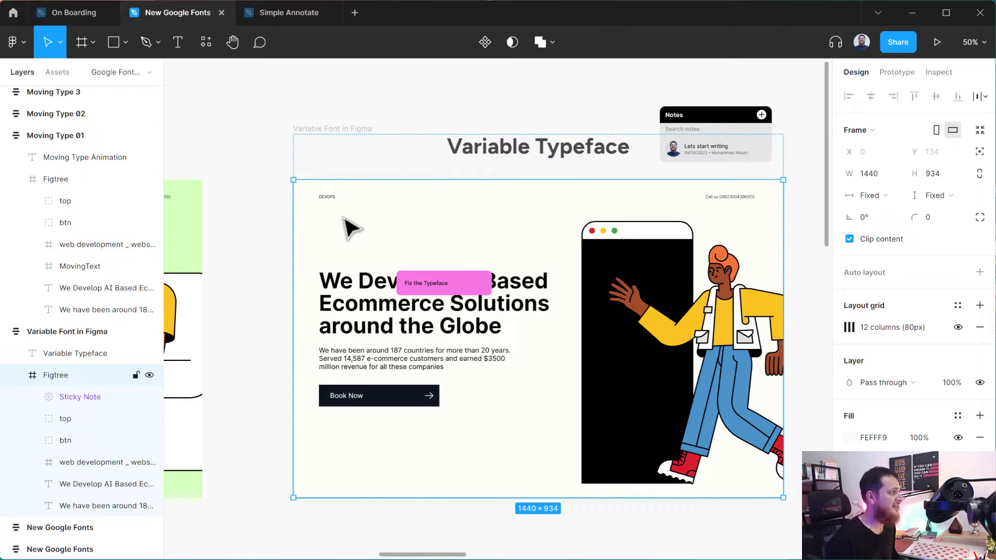
Step: Replace the 'sticky' widget search with 'poll' and scroll the results to 64 Statuses
click(206, 46)
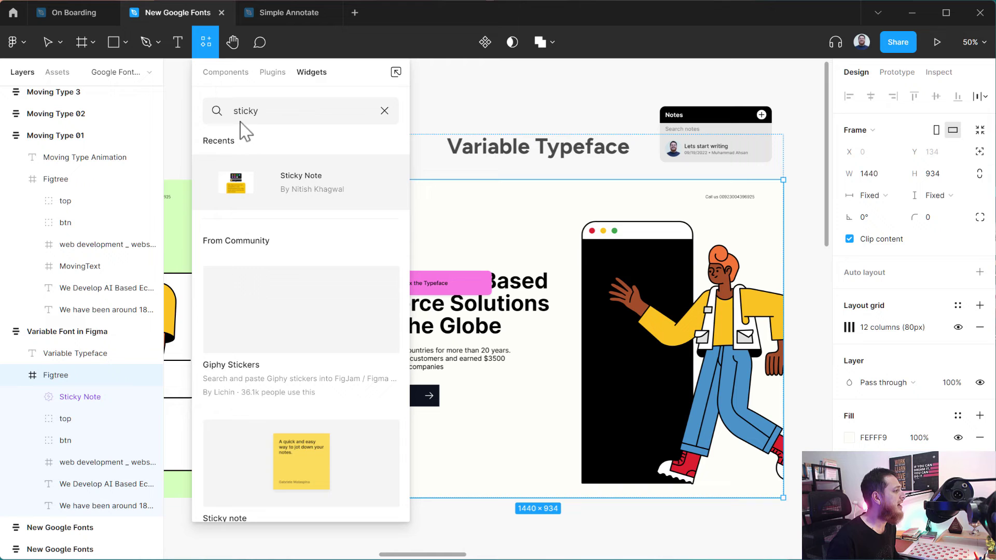
scroll(316, 382, down, 3)
scroll(312, 374, down, 10)
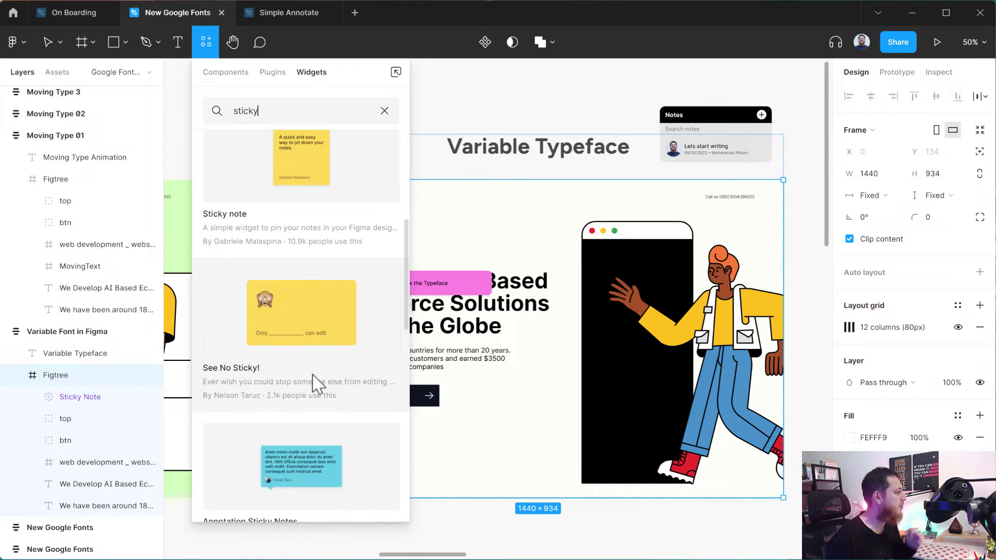
scroll(313, 373, down, 5)
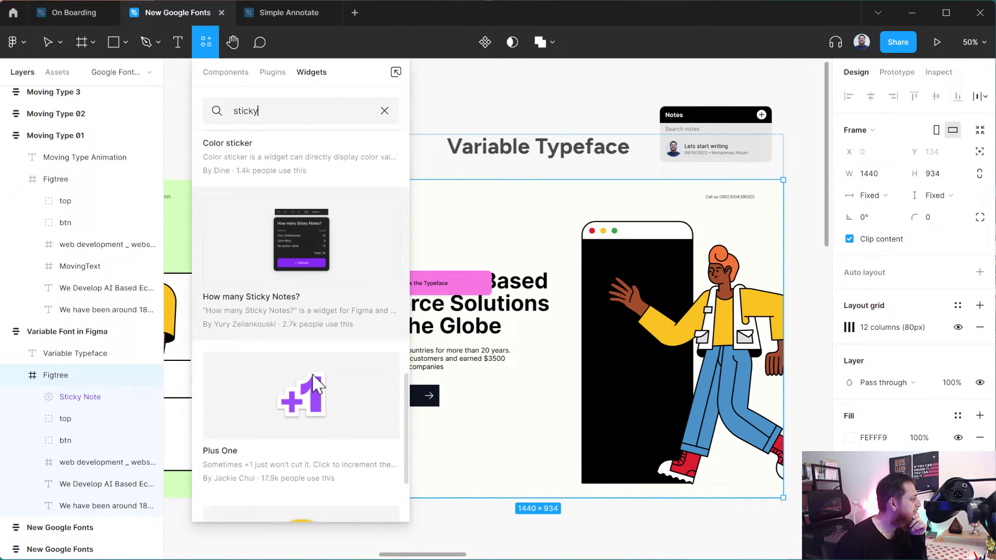
scroll(314, 376, up, 10)
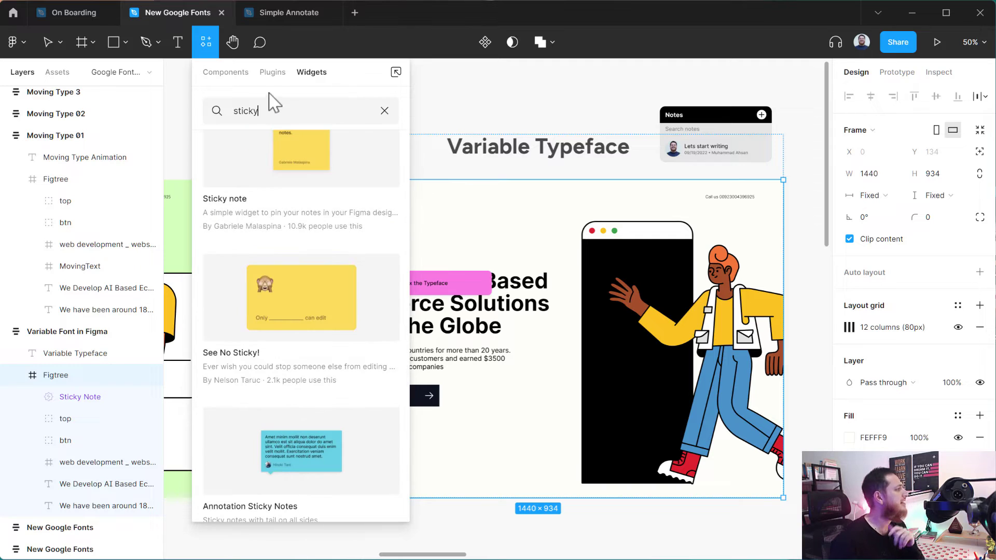
drag(265, 111, 196, 114)
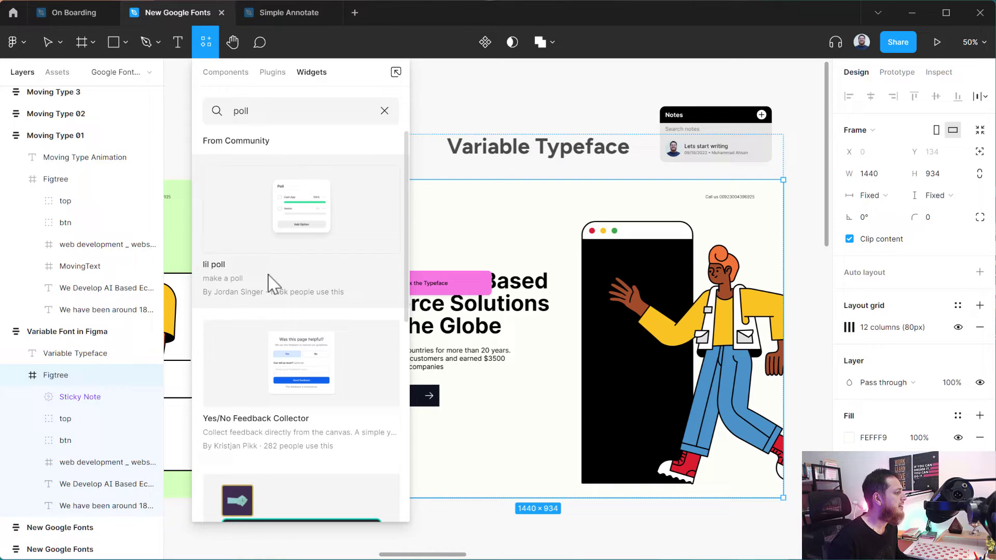
scroll(273, 287, down, 2)
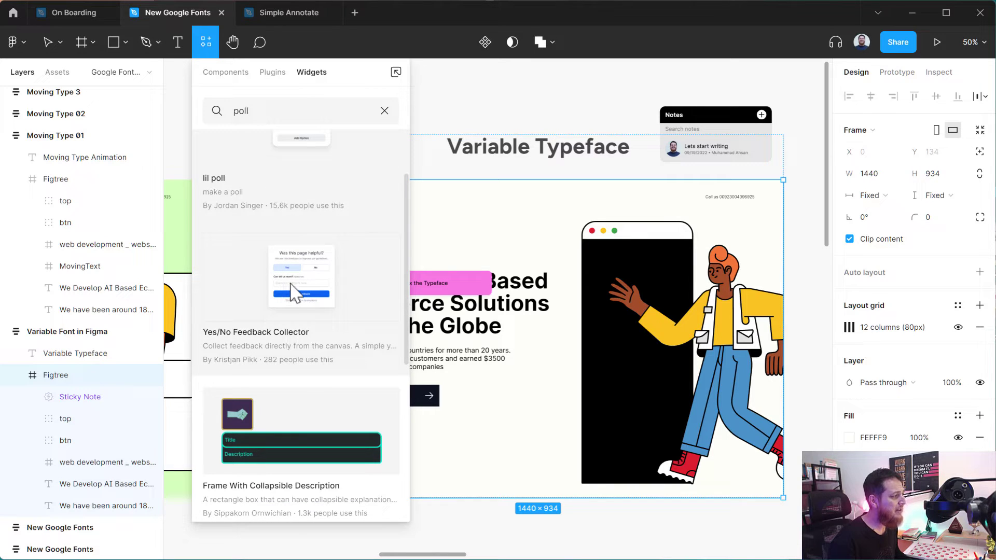
scroll(310, 306, up, 2)
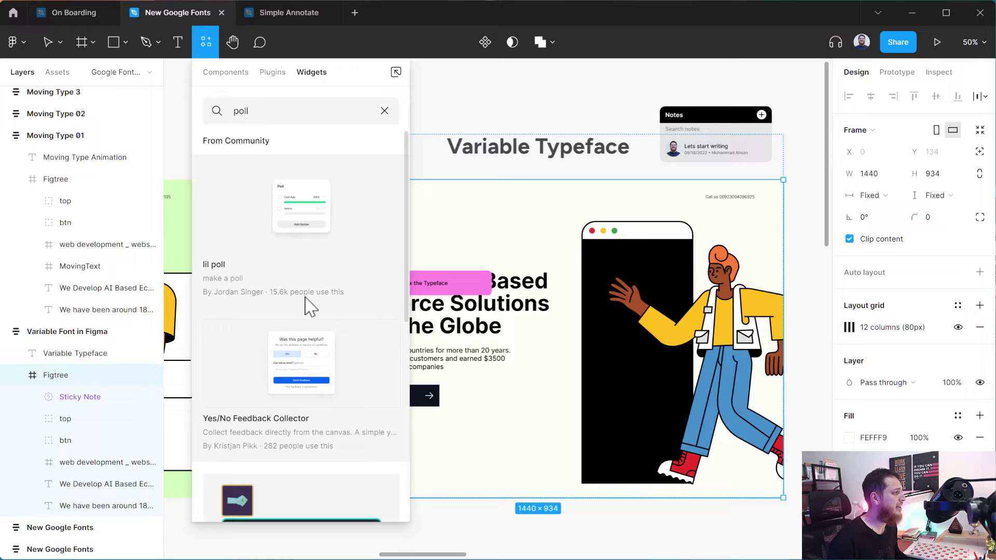
scroll(299, 358, down, 9)
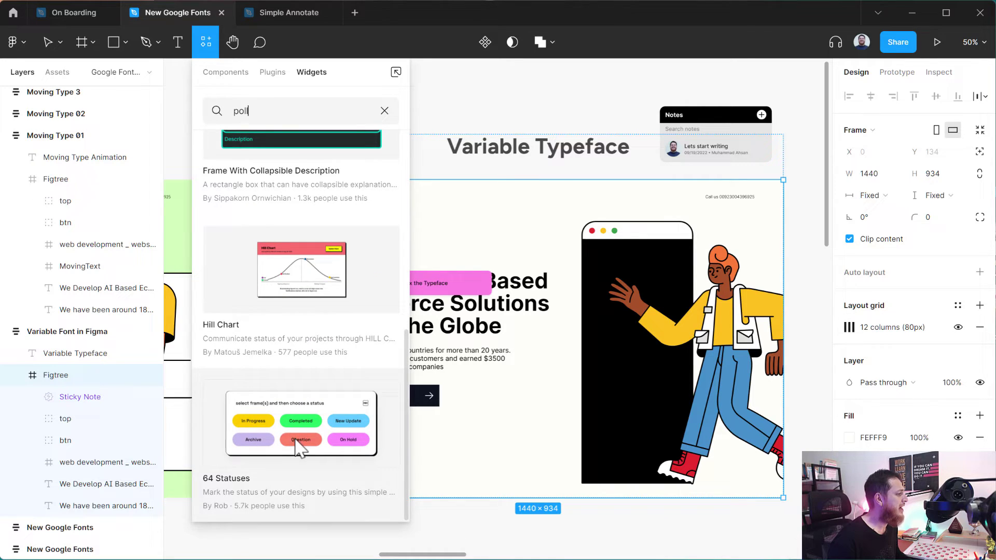
Step: Insert the 64 Statuses widget and place it below the hero frame
click(280, 433)
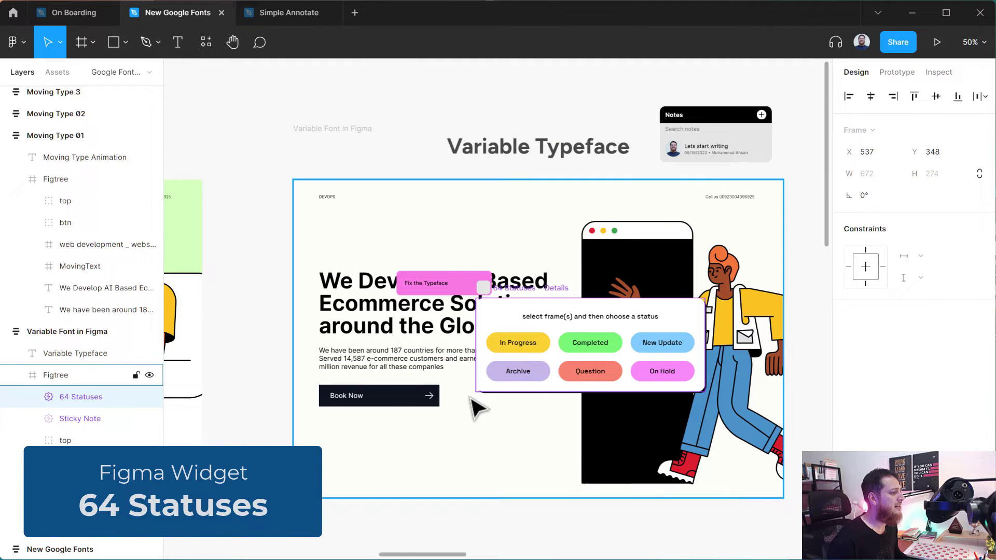
drag(582, 307, 439, 542)
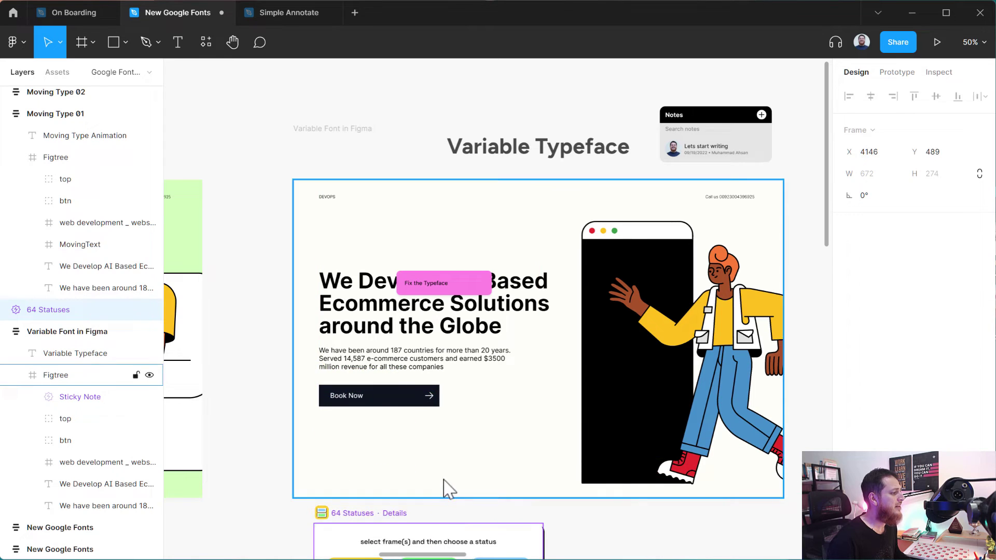
scroll(451, 467, down, 5)
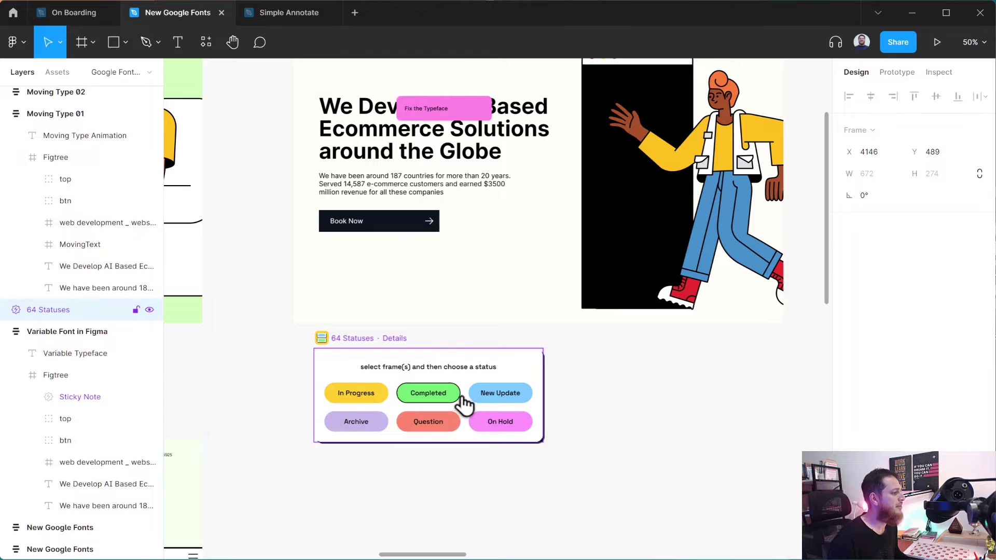
scroll(415, 342, up, 3)
scroll(311, 177, up, 2)
scroll(290, 207, up, 1)
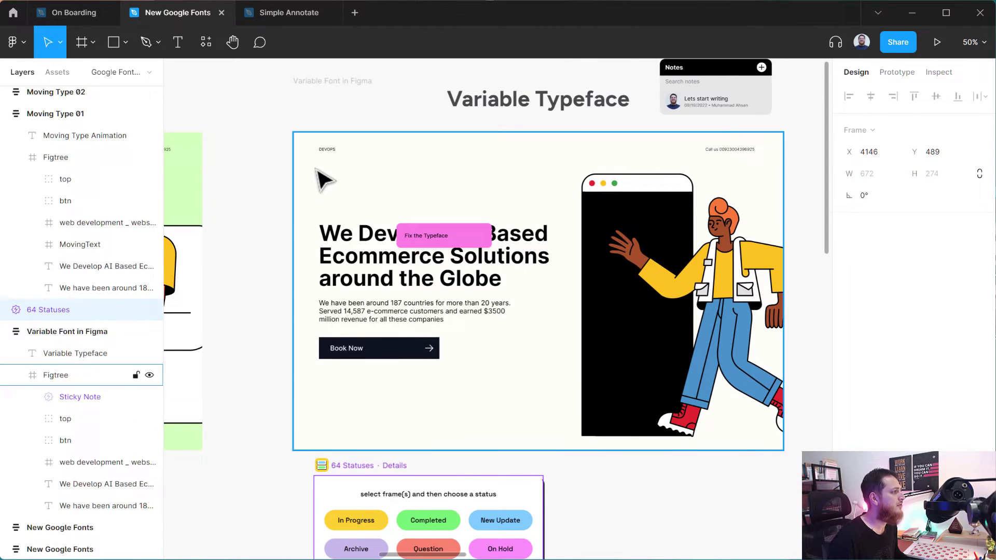
Step: Mark the Variable Font in Figma frame with the New Update status
click(335, 82)
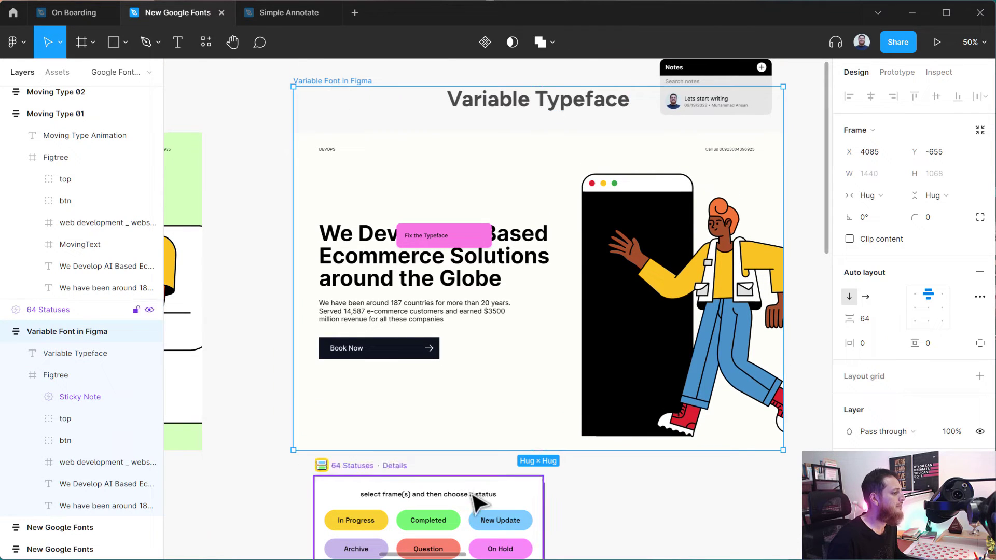
scroll(416, 363, down, 2)
click(501, 430)
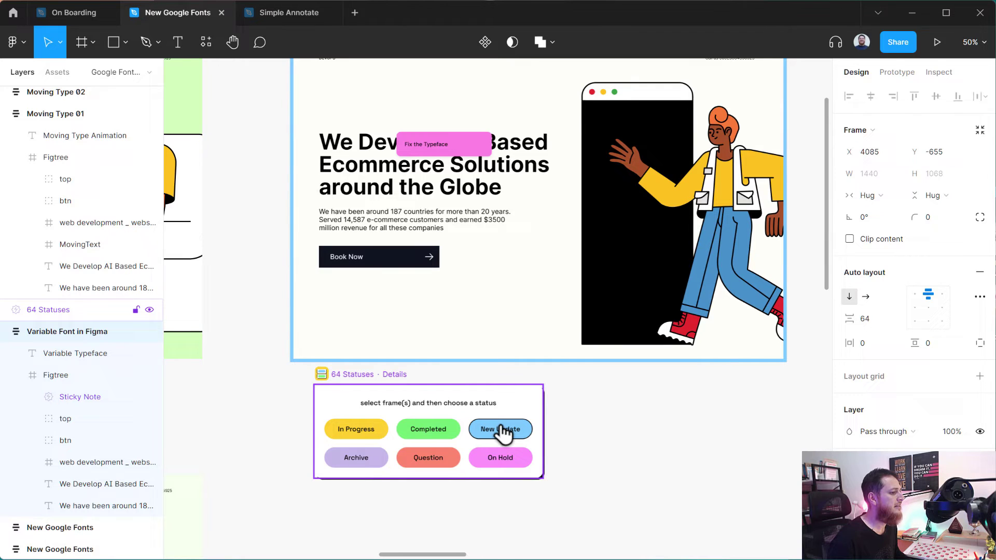
scroll(629, 466, up, 3)
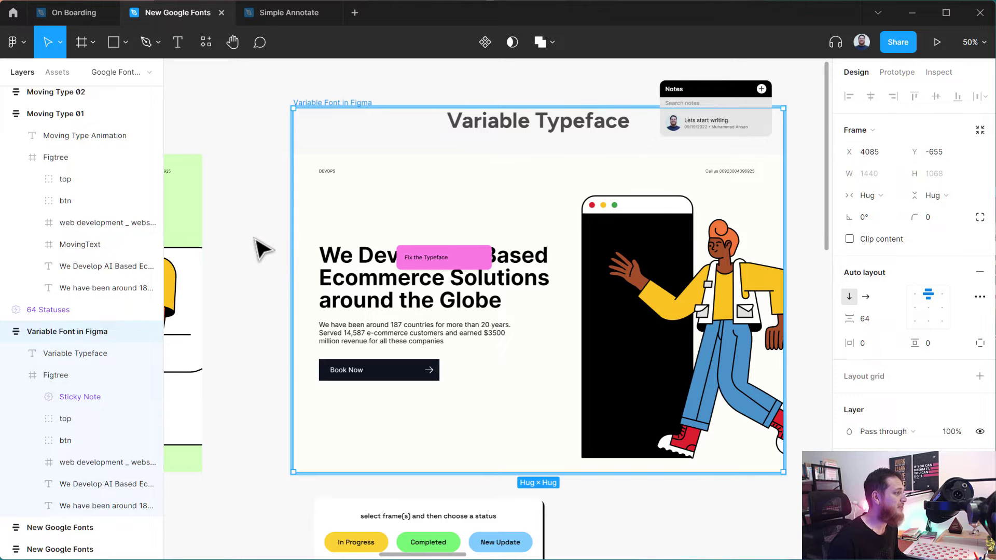
click(260, 257)
Step: Line the 64 Statuses widget up with the frame's left edge and check its details
scroll(265, 410, down, 2)
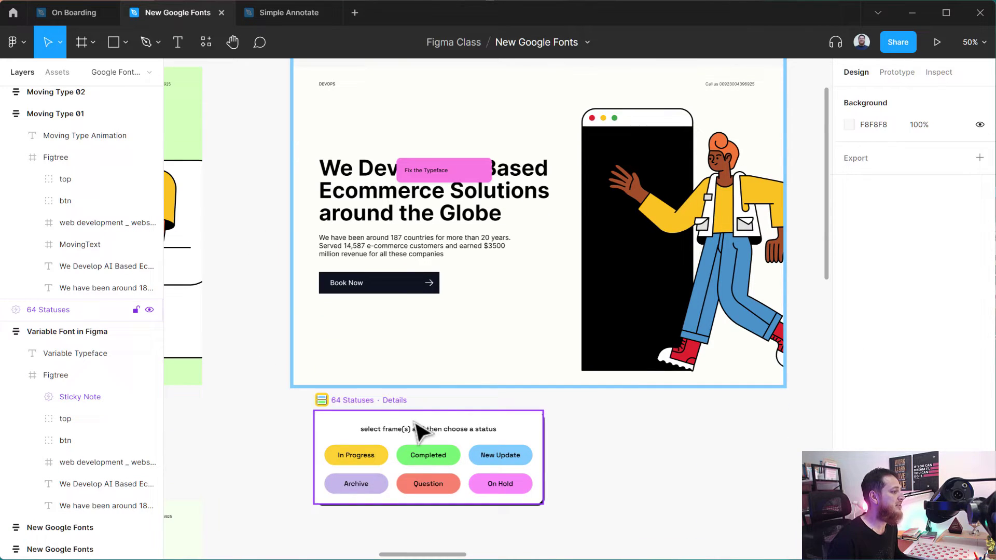
drag(400, 407, 372, 410)
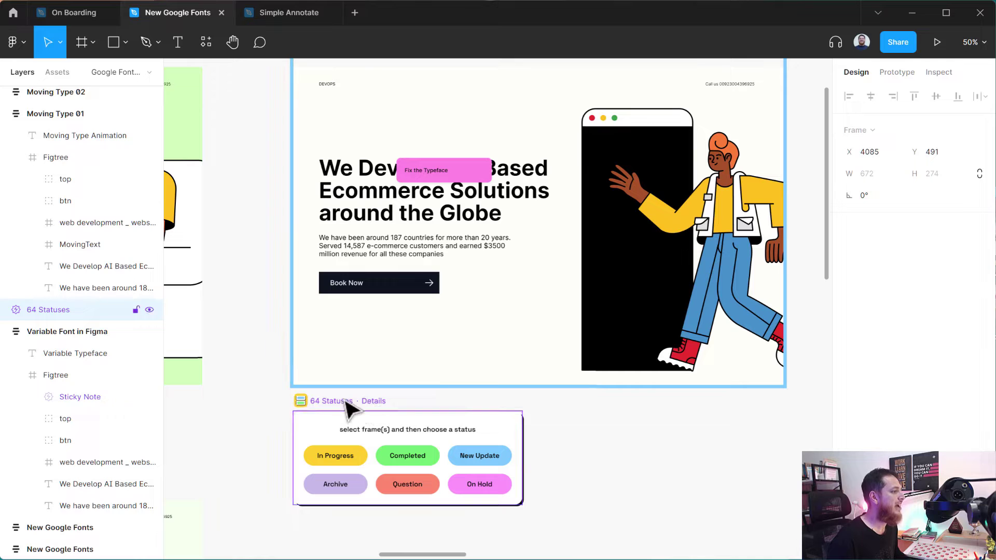
click(379, 407)
click(372, 399)
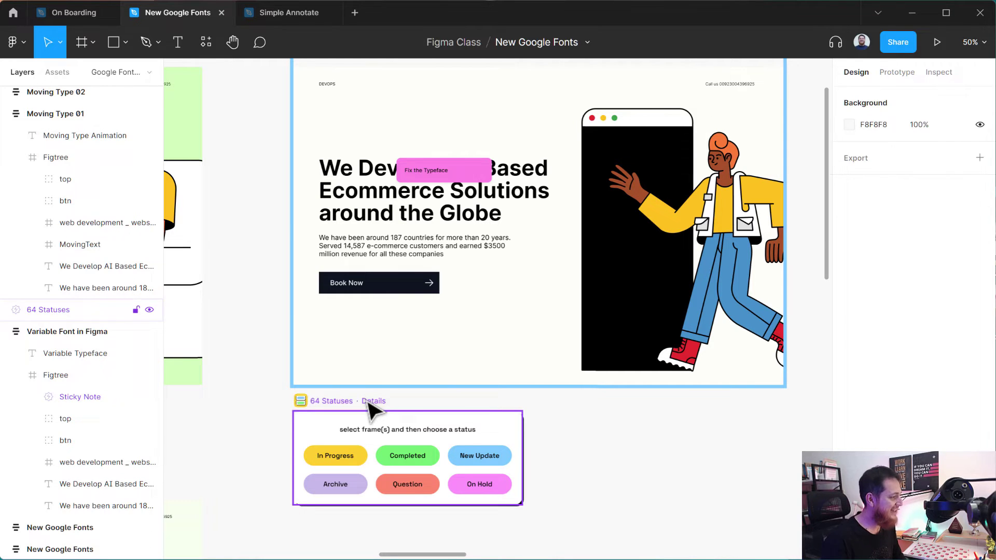
click(368, 401)
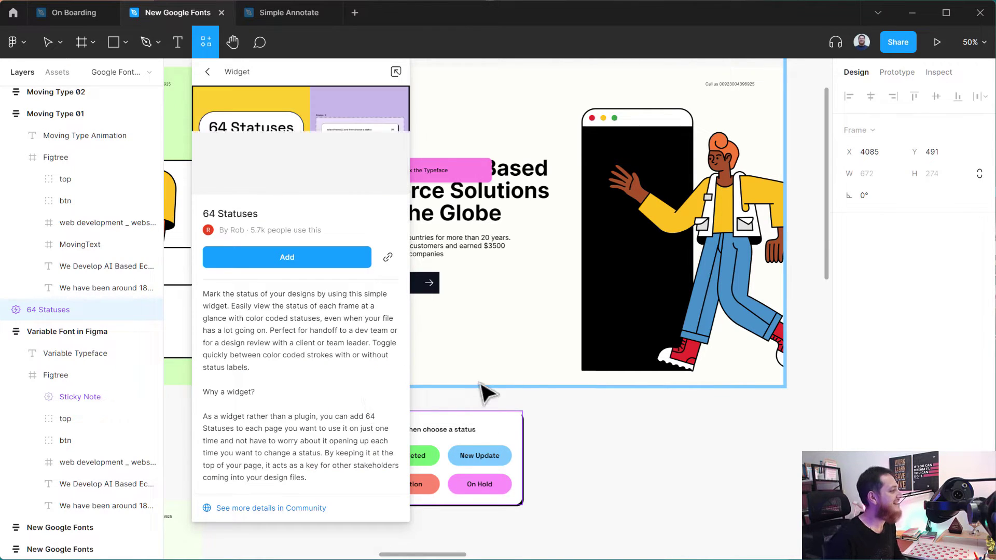
click(562, 411)
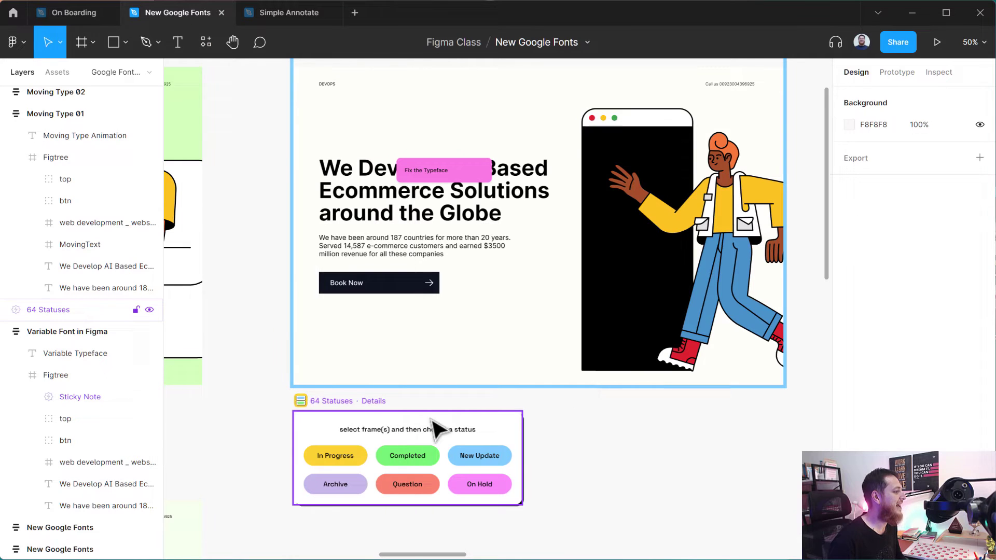
click(391, 444)
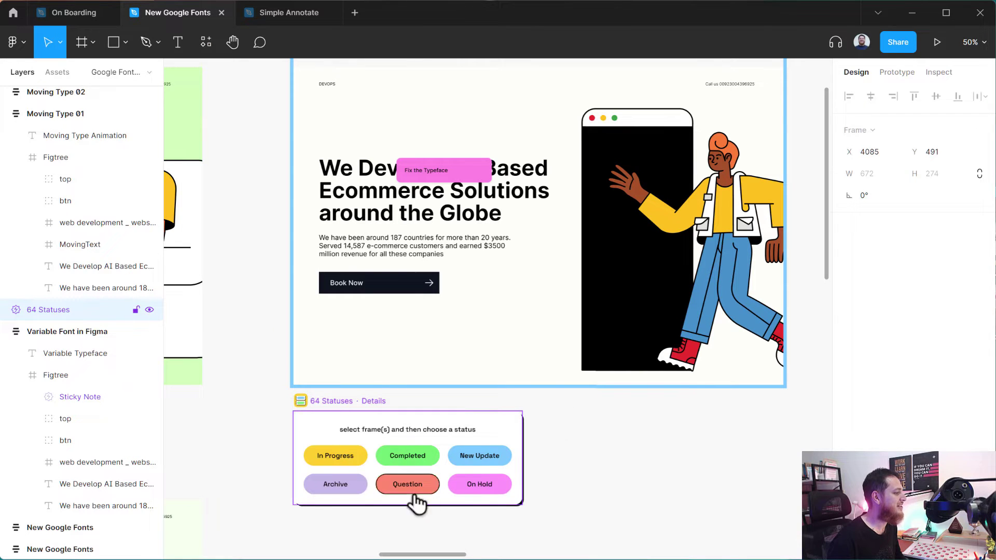
right_click(304, 406)
click(283, 418)
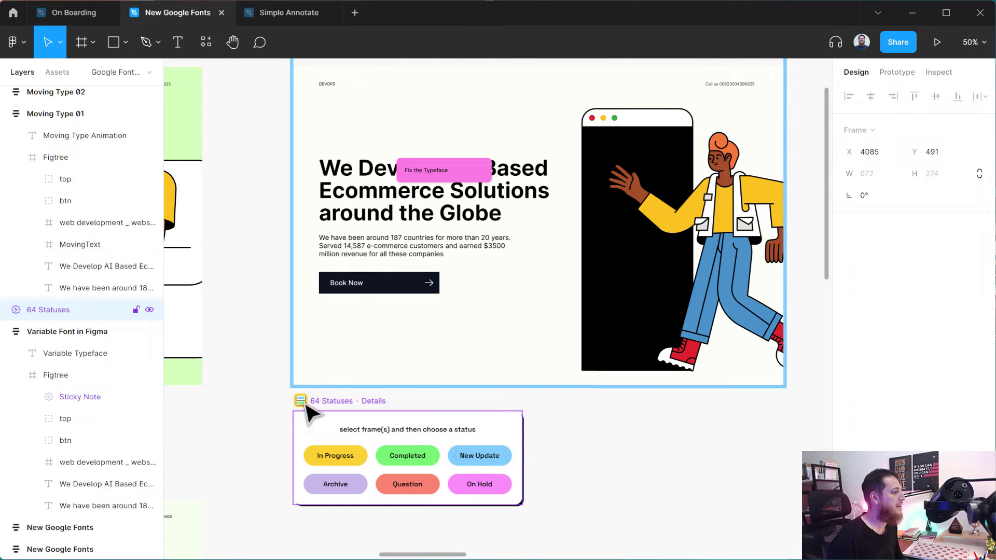
Step: Reopen the widget library and select the 'poll' search text
click(268, 289)
click(206, 42)
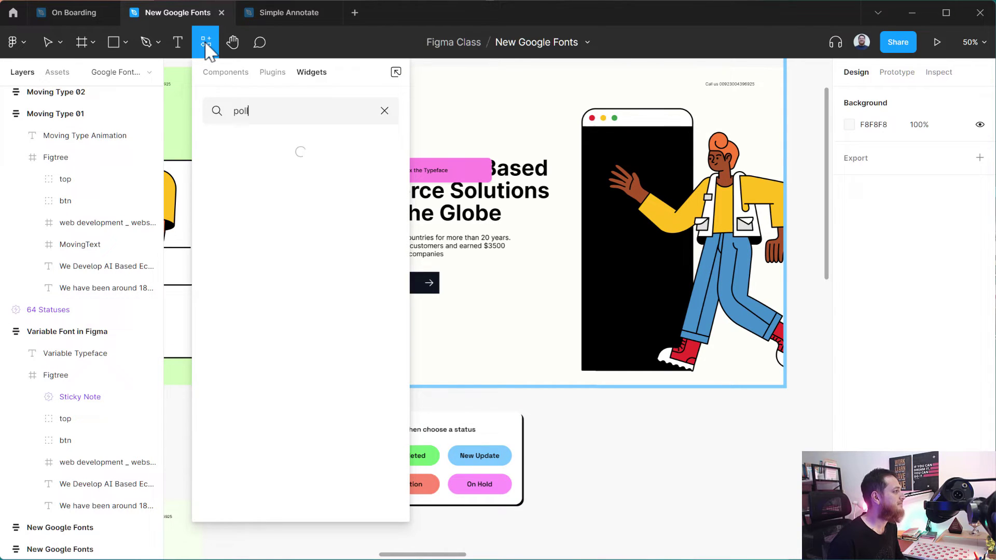
double_click(225, 114)
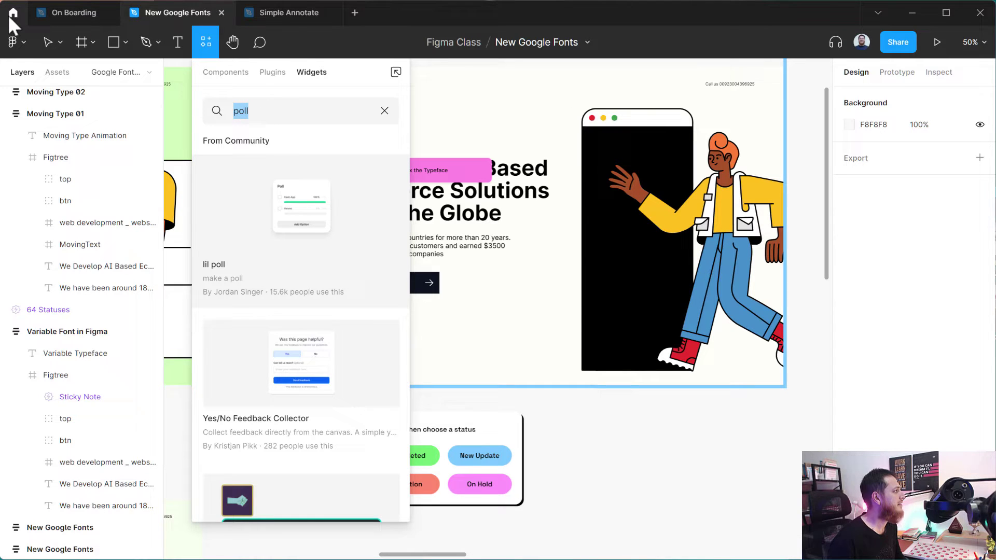
click(13, 44)
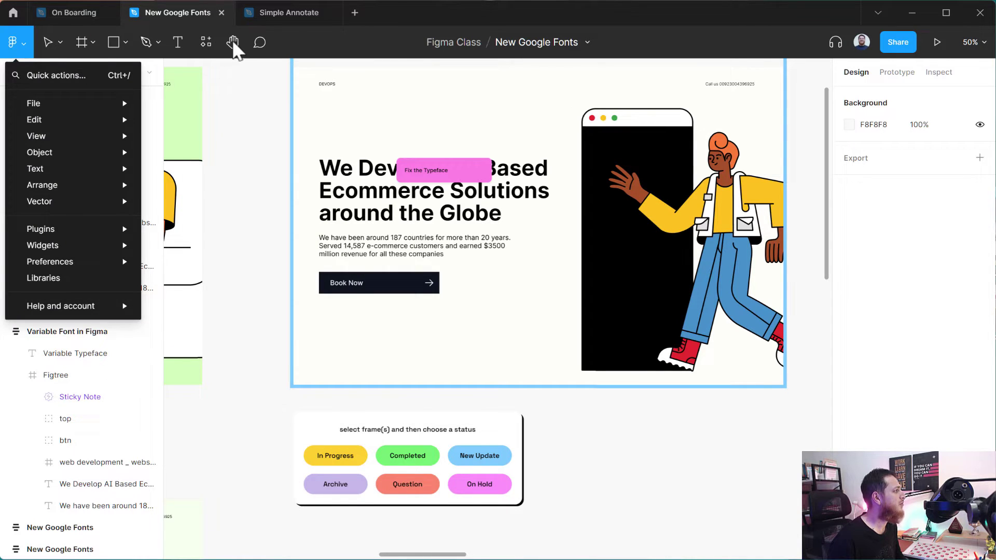
click(215, 45)
click(207, 43)
scroll(238, 311, down, 3)
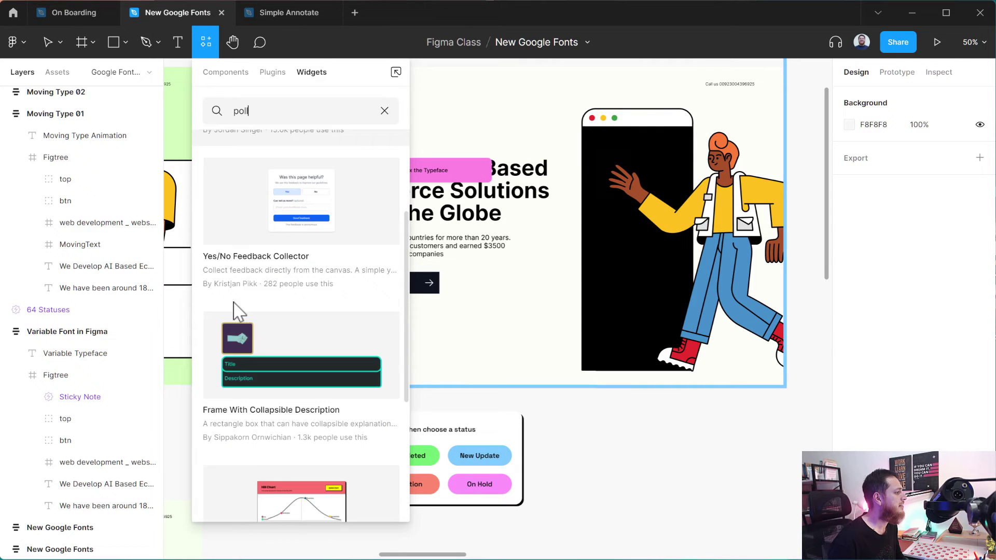
scroll(236, 310, down, 5)
scroll(298, 460, up, 10)
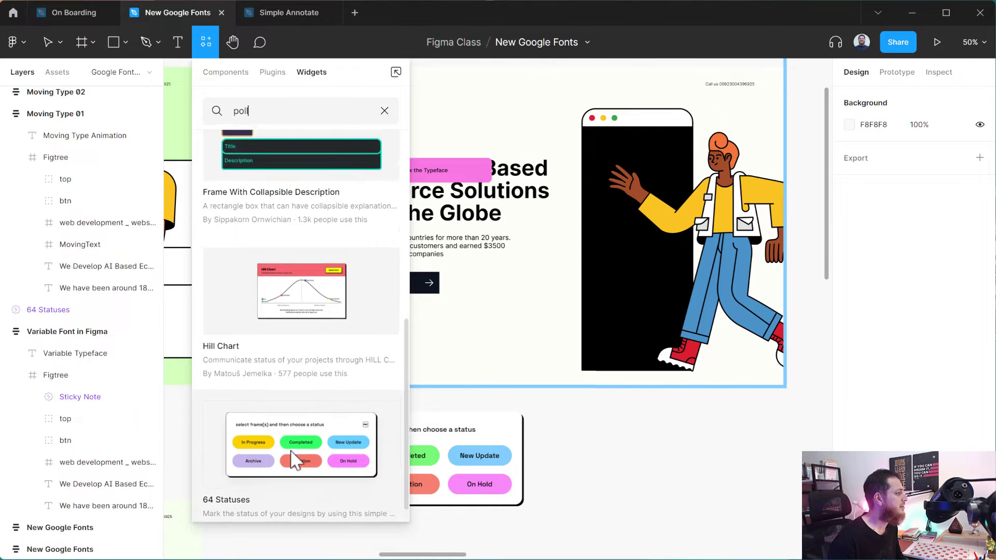
Step: Clear the search and add Simple Annotate from the recent widgets
click(385, 111)
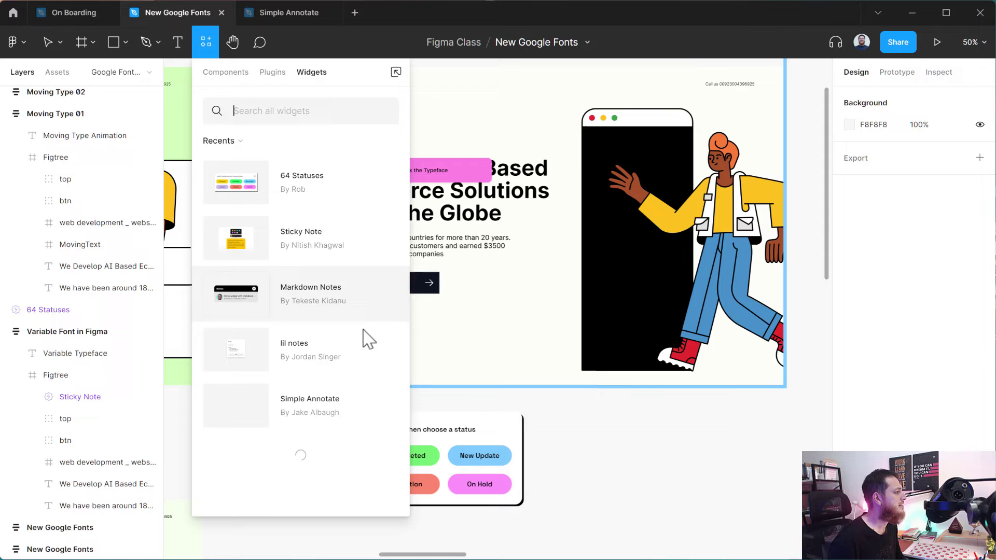
scroll(337, 417, down, 5)
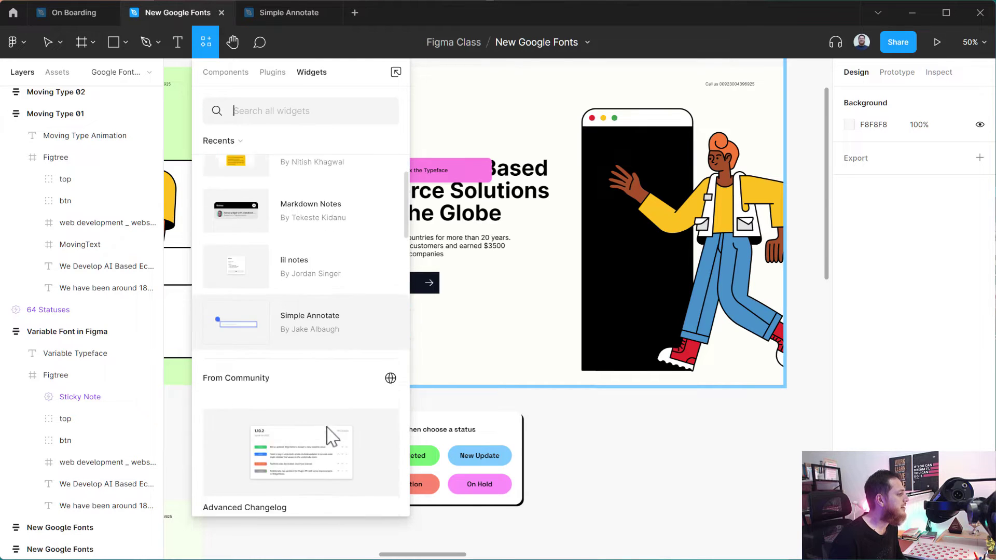
scroll(327, 384, up, 4)
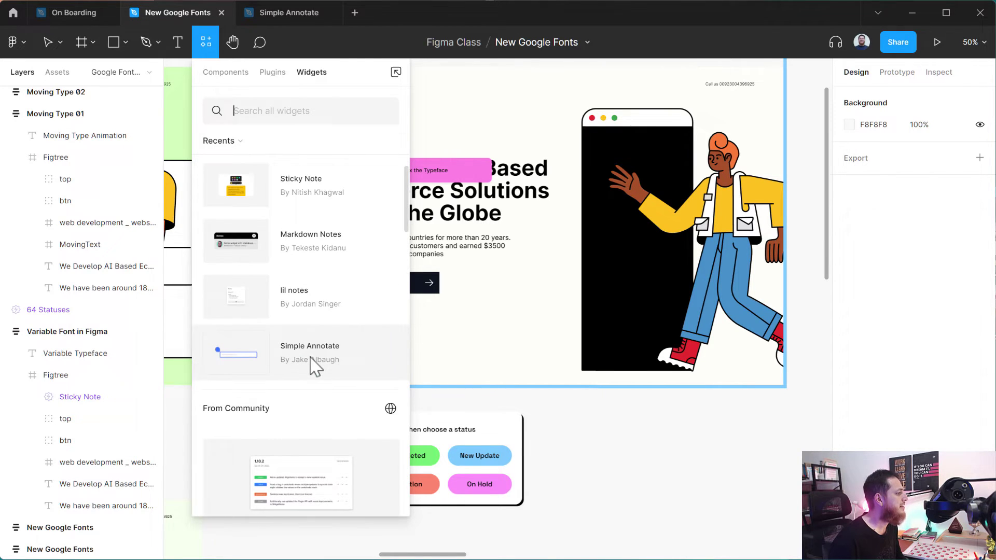
click(310, 364)
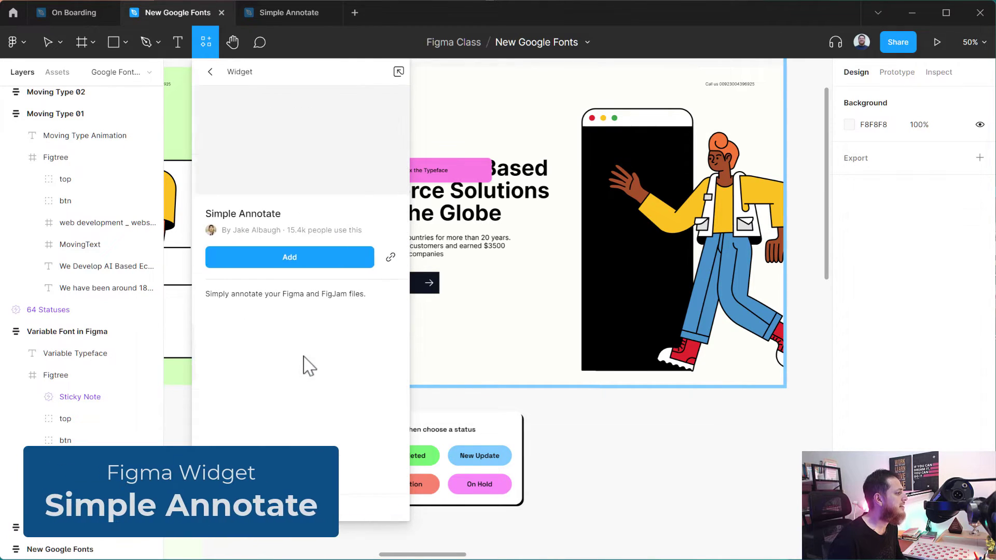
click(294, 262)
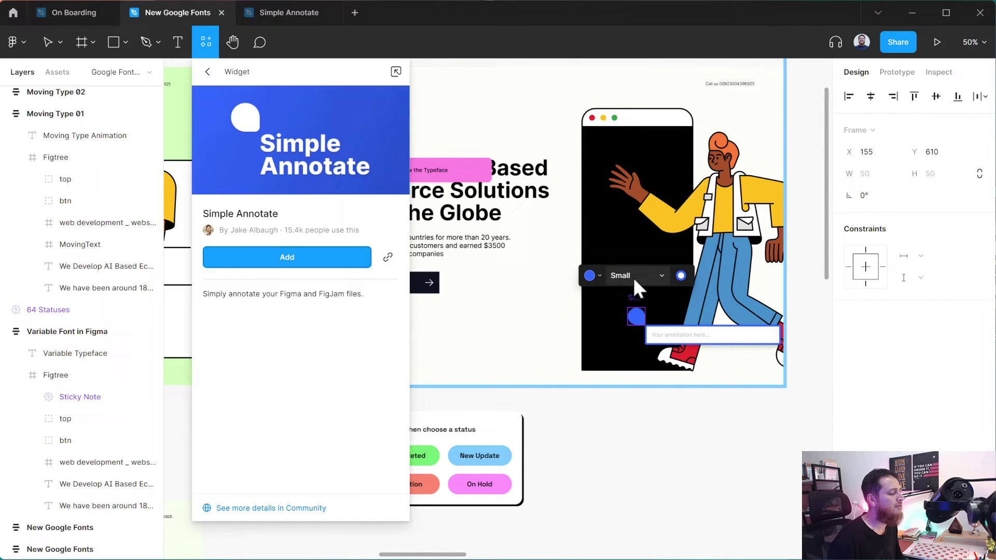
Step: Enter an annotation note saying the phone graphic is an illustration
double_click(473, 176)
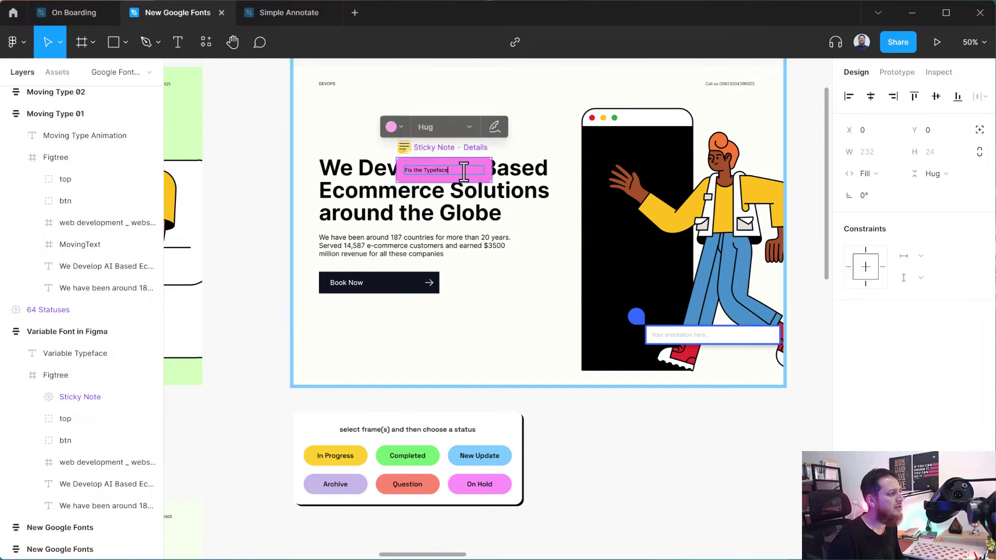
click(637, 327)
click(669, 337)
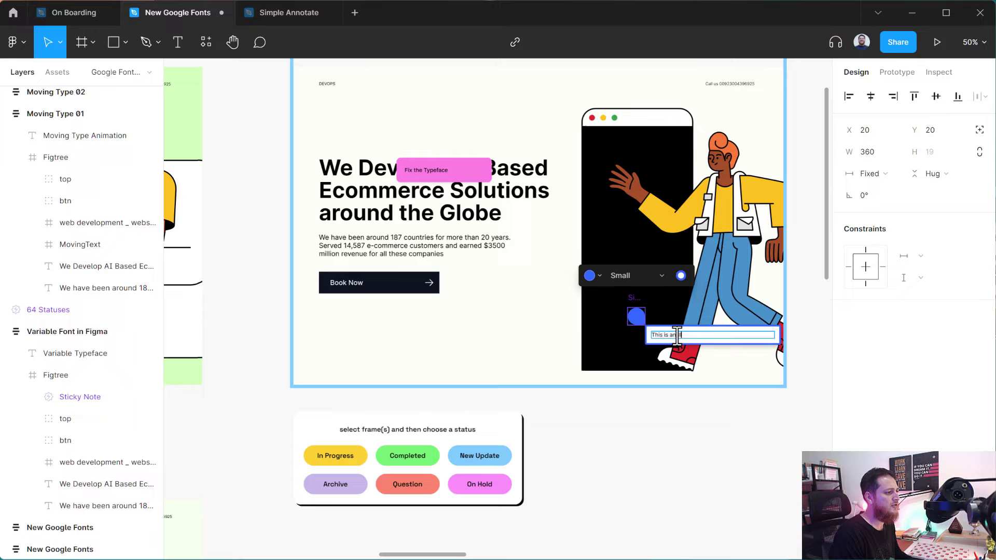
key(Return)
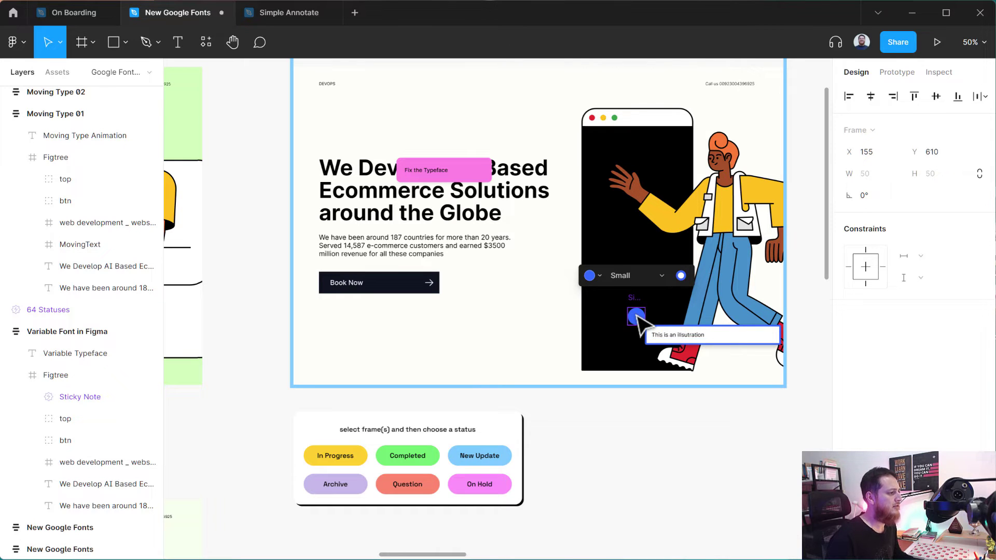
Step: Turn the annotation red and pin its dot on the phone's black screen
key(shift+0)
drag(658, 349, 289, 311)
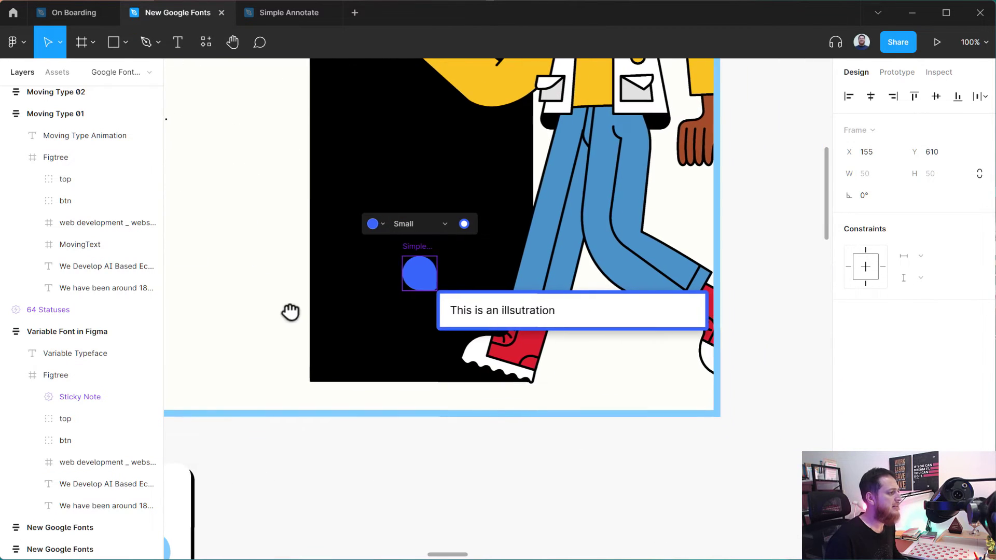
click(383, 223)
click(407, 167)
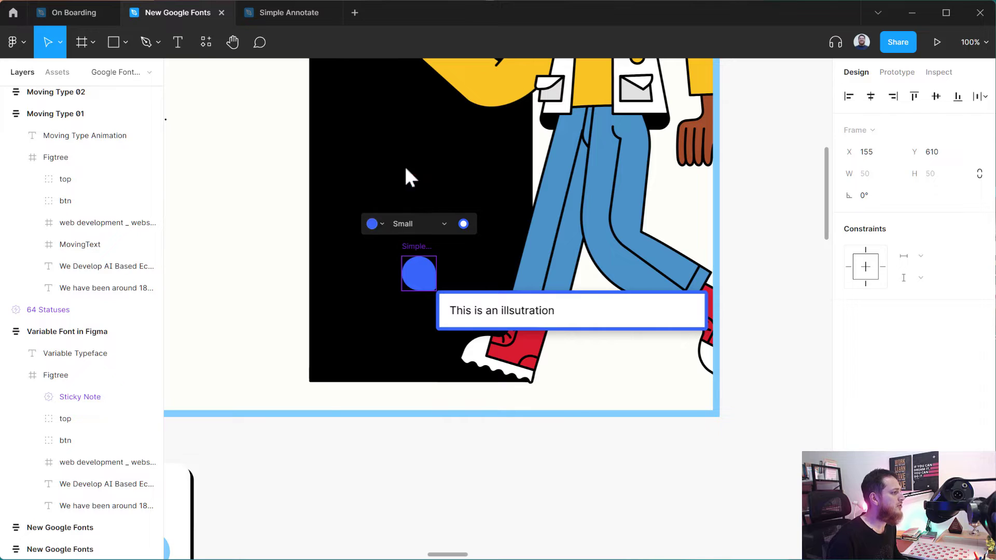
mouse_move(400, 278)
mouse_down()
mouse_move(289, 262)
mouse_move(395, 286)
mouse_up()
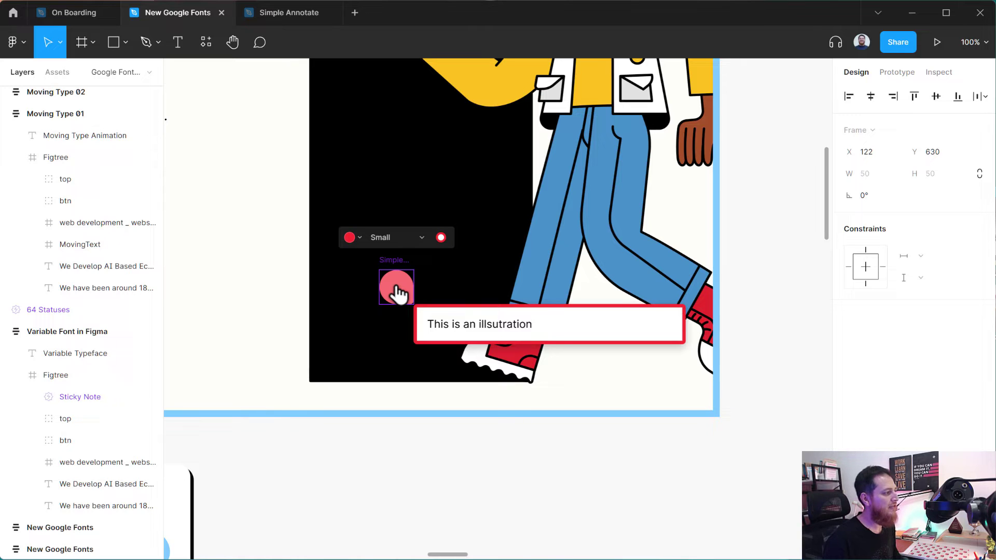
click(397, 290)
mouse_move(397, 291)
mouse_down()
mouse_move(585, 318)
mouse_move(488, 313)
mouse_move(419, 220)
mouse_move(422, 197)
mouse_up()
scroll(340, 445, up, 5)
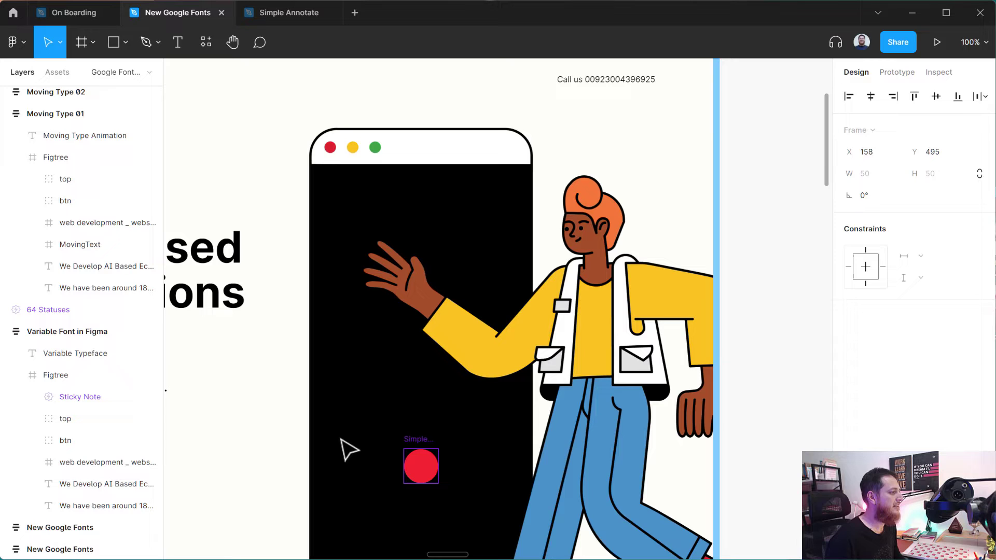
key(ctrl+minus)
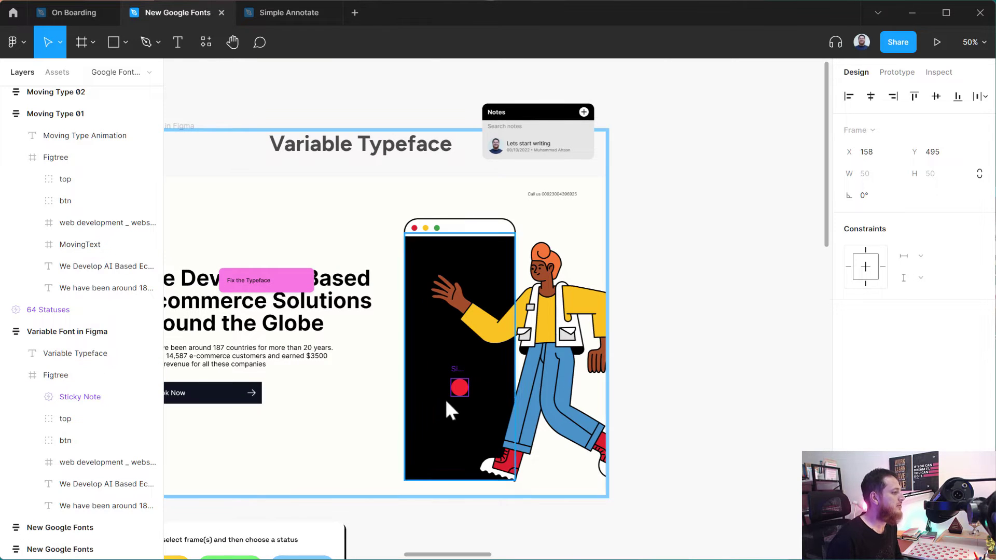
Step: Recolour the red annotation dot cyan, size it Large, and drag it onto the character's head
click(459, 388)
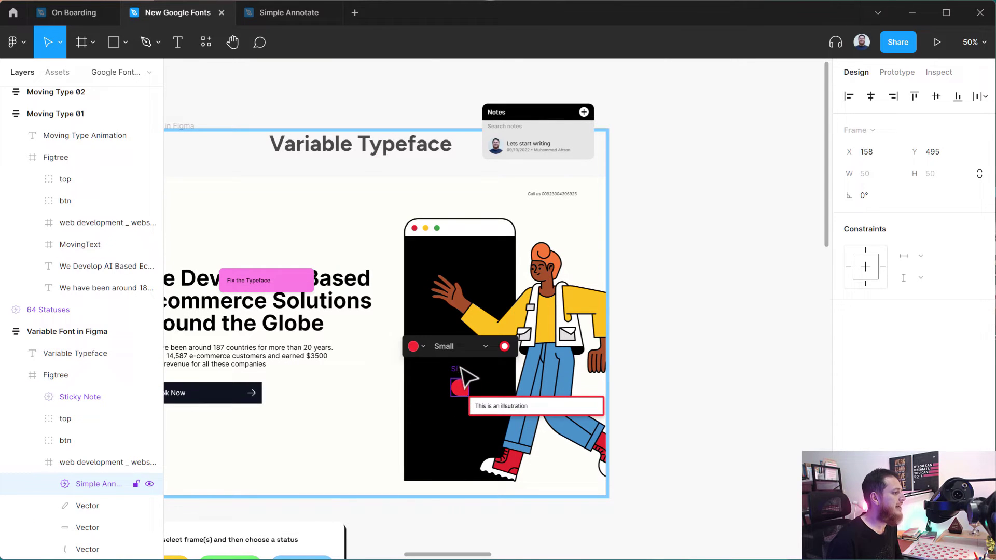
click(422, 347)
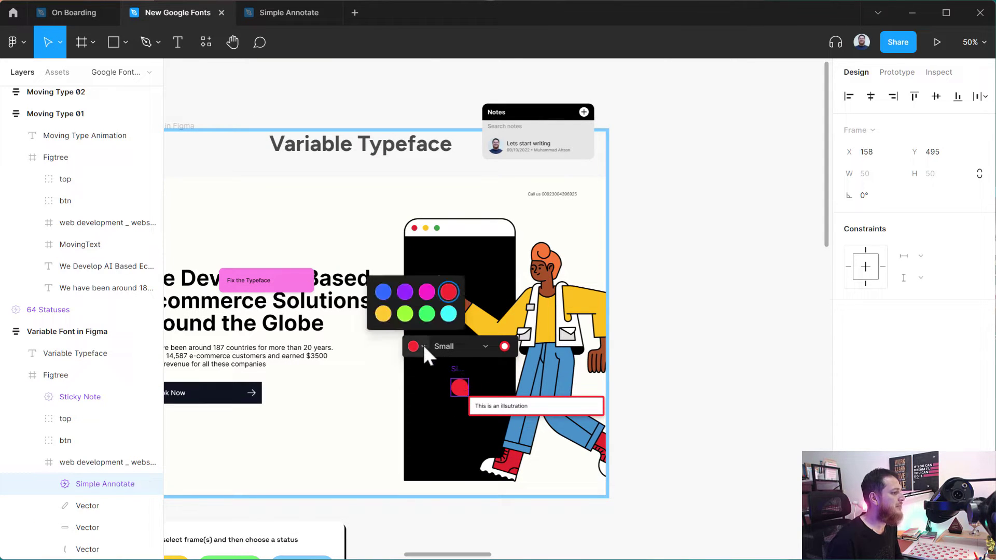
click(448, 313)
click(486, 347)
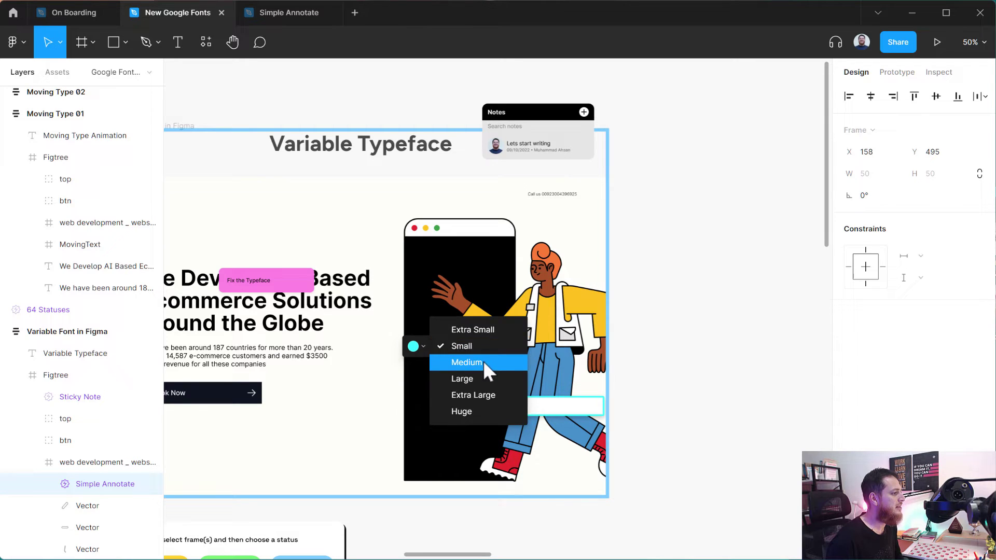
click(483, 362)
click(469, 347)
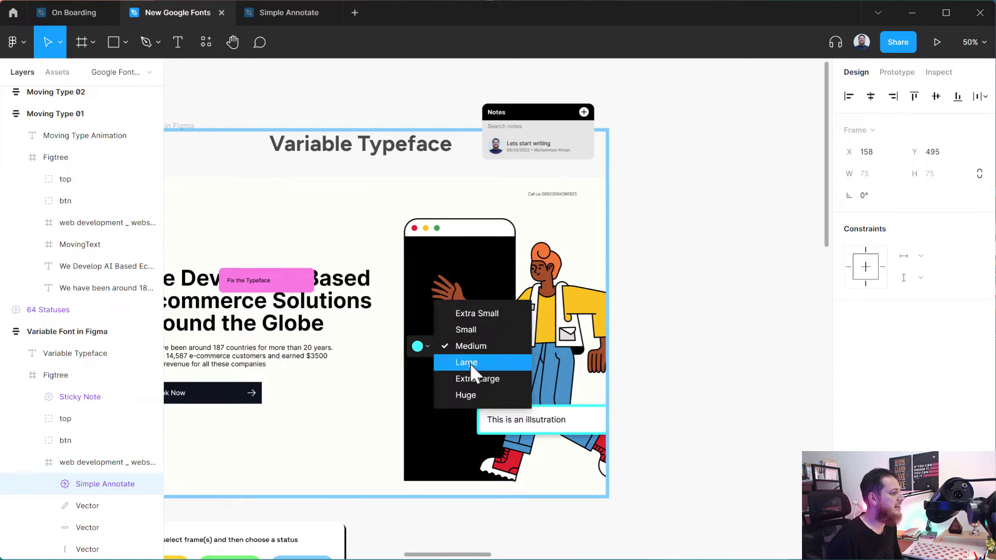
click(470, 362)
mouse_move(469, 400)
mouse_down()
mouse_move(430, 378)
mouse_move(384, 310)
mouse_move(435, 334)
mouse_move(530, 275)
mouse_move(524, 293)
mouse_up()
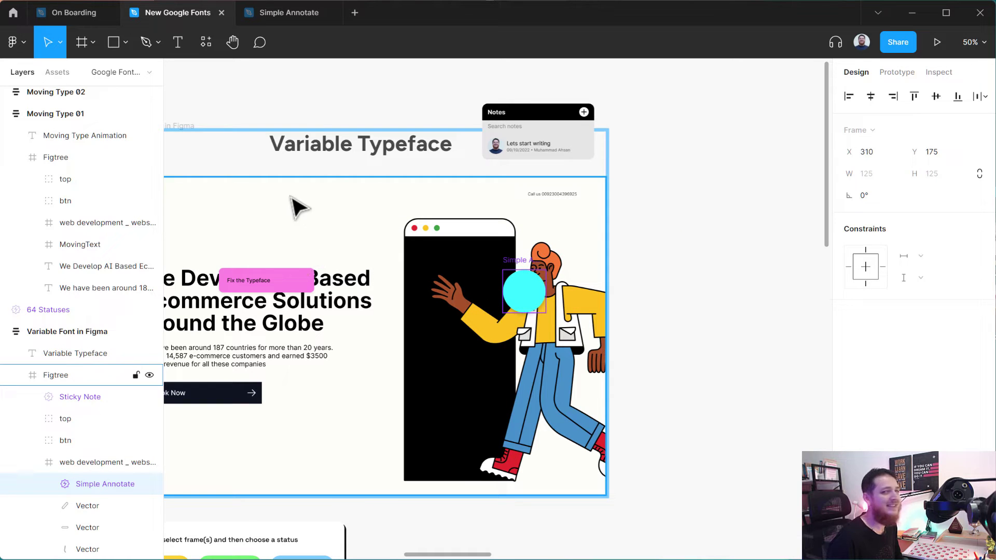
Step: Find lil todo in the Widgets resources list and show its 'do your todos' details page
click(205, 43)
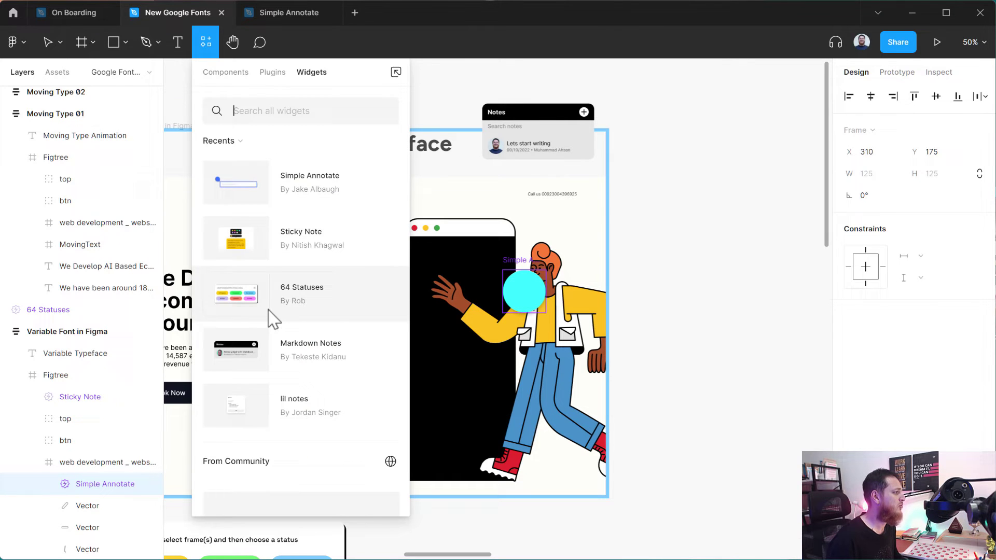
scroll(278, 454, down, 5)
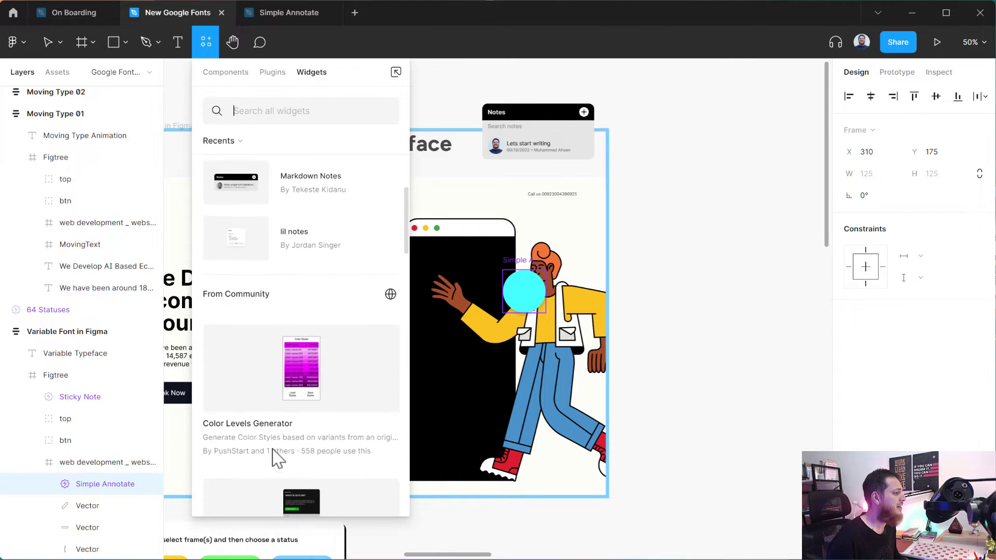
scroll(277, 457, down, 2)
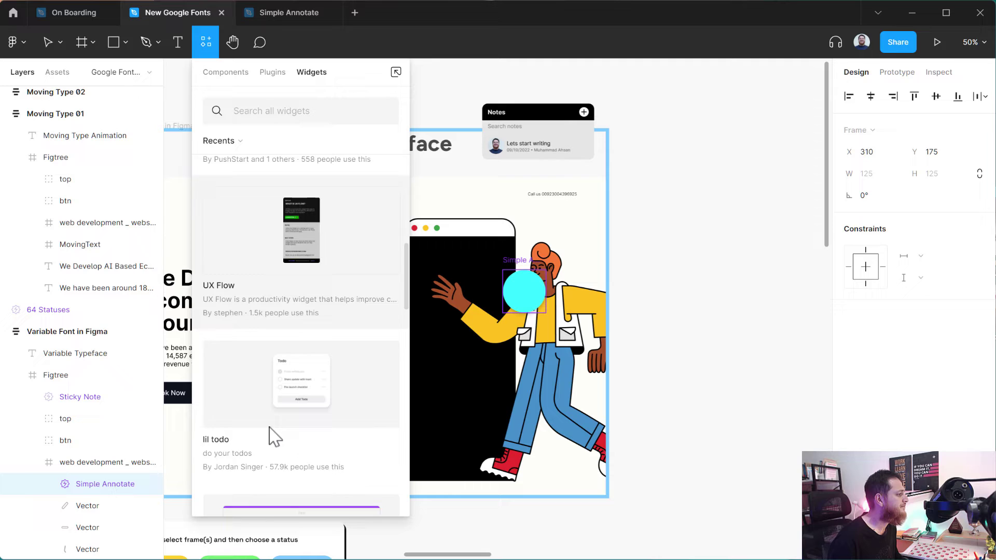
scroll(271, 436, down, 5)
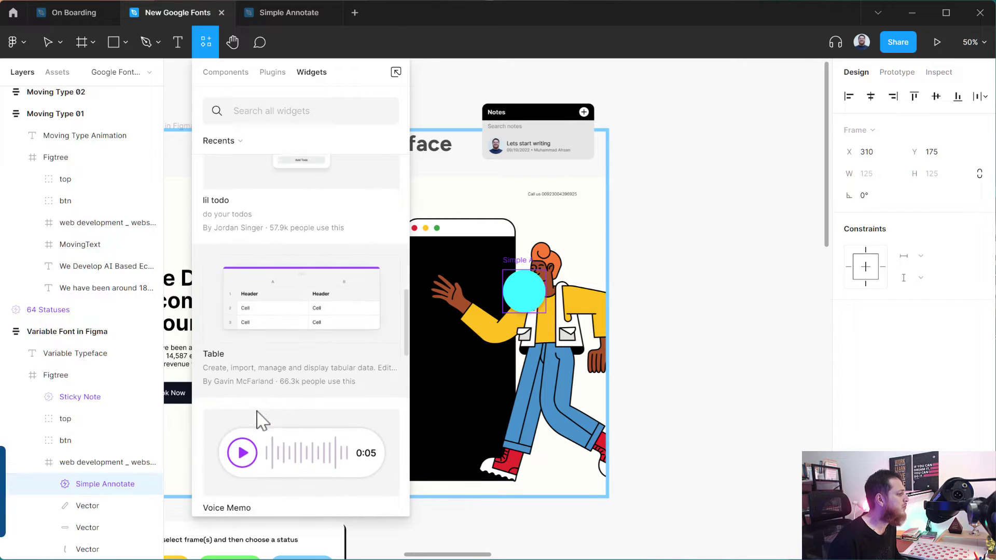
scroll(257, 413, up, 2)
click(229, 330)
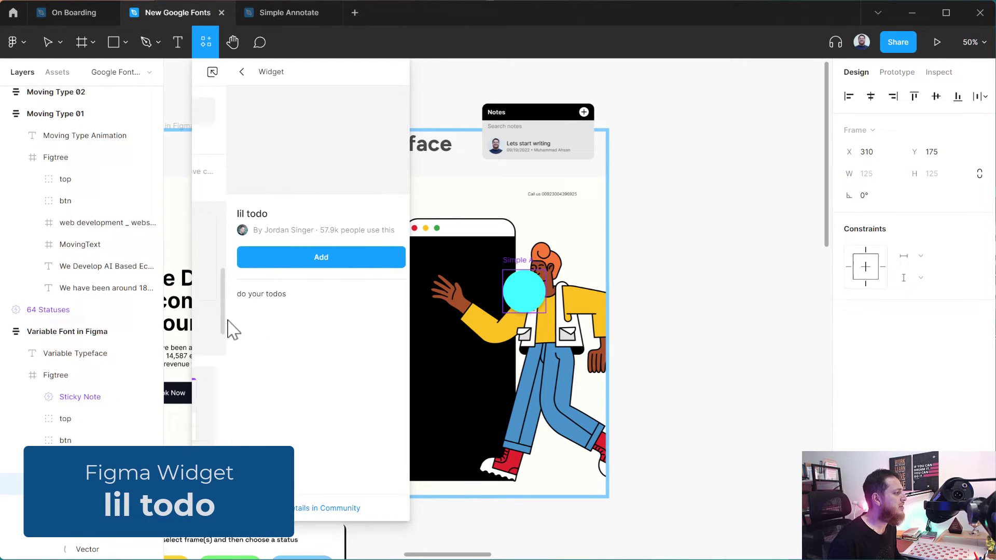
Step: Insert the lil todo widget onto the canvas and add a first todo item
click(284, 261)
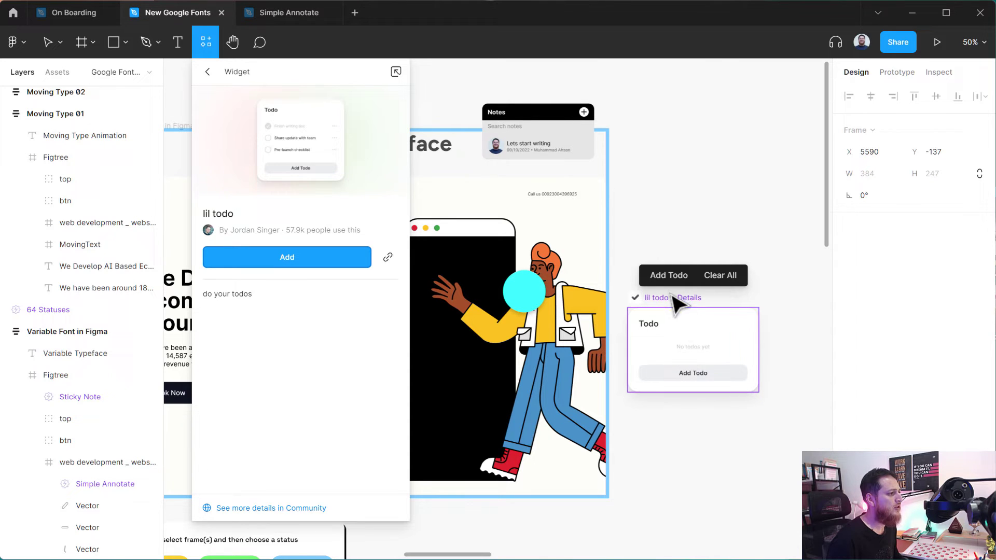
click(693, 357)
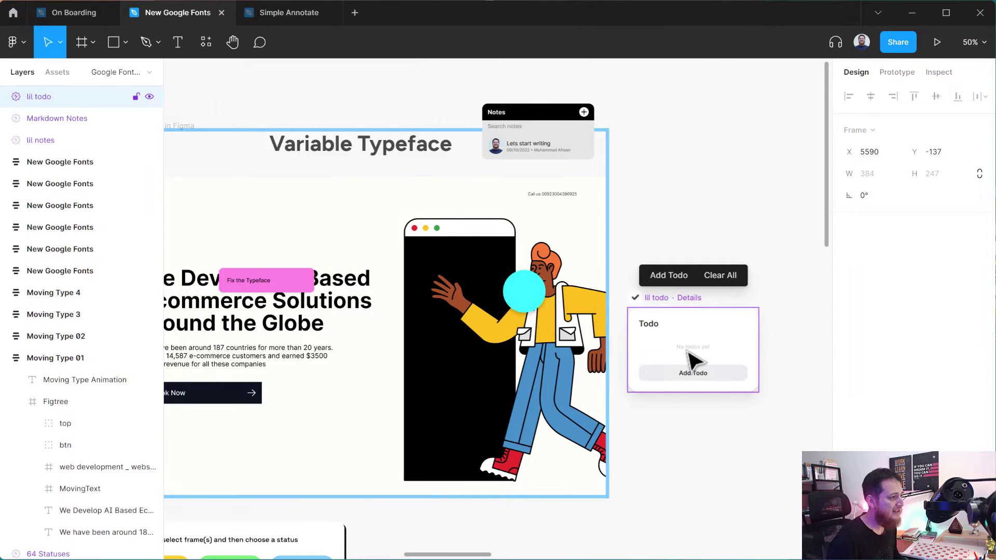
click(672, 279)
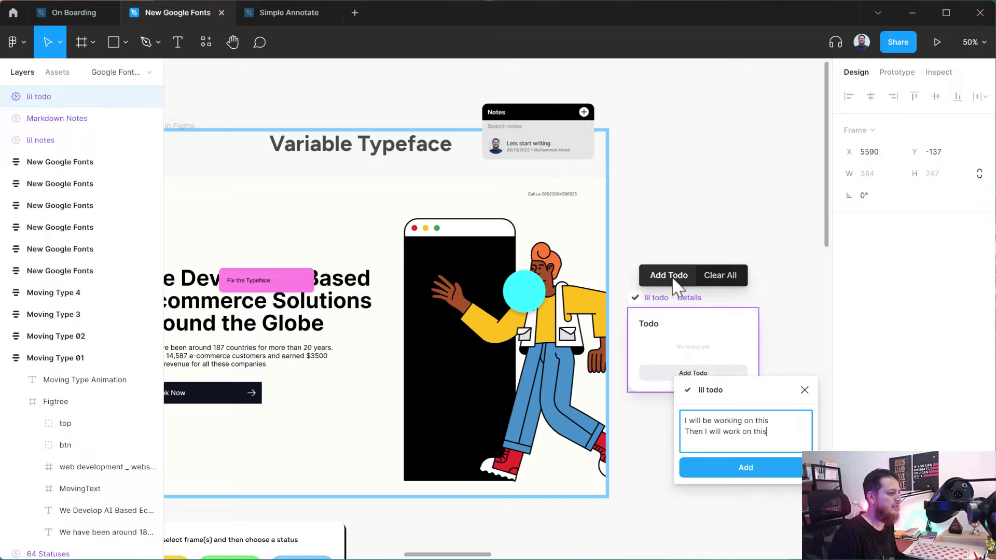
click(757, 470)
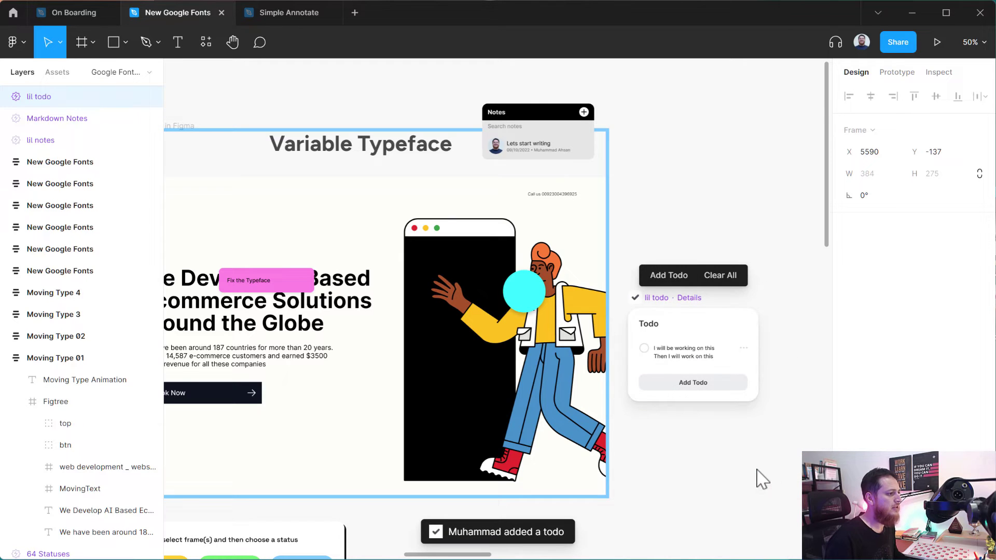
Step: Add a second todo 'Then I will do thi', tick the first done, and move the widget up
click(674, 276)
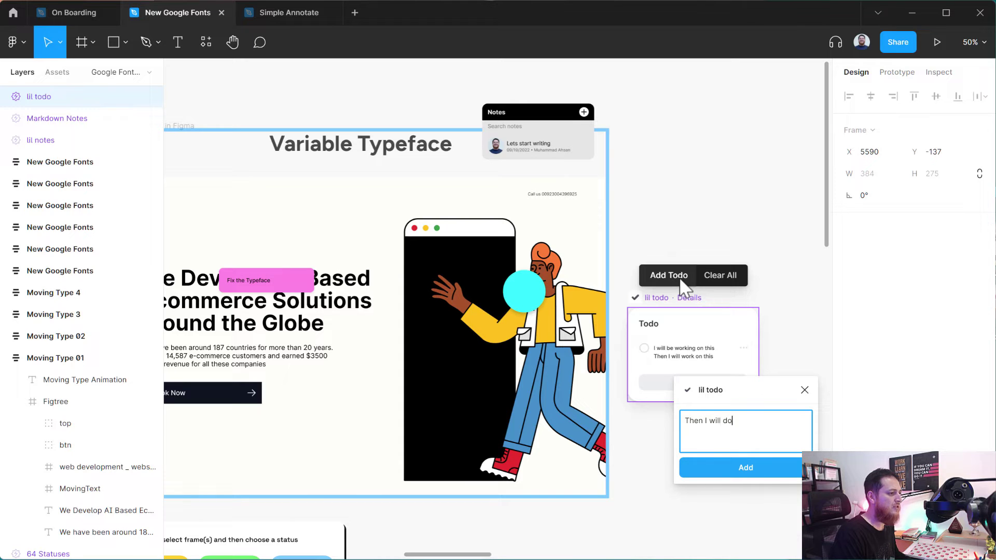
text(Then I will do thi)
click(698, 466)
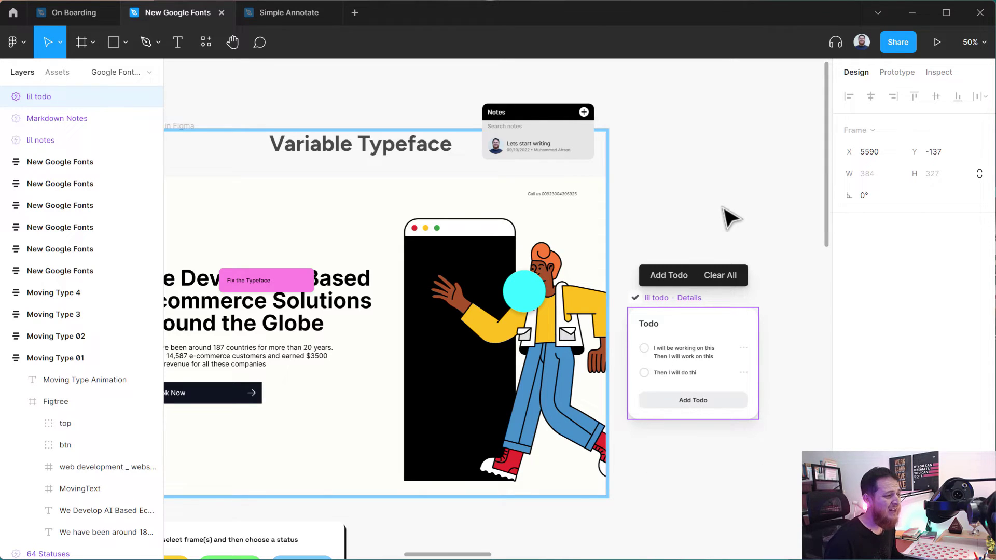
click(644, 348)
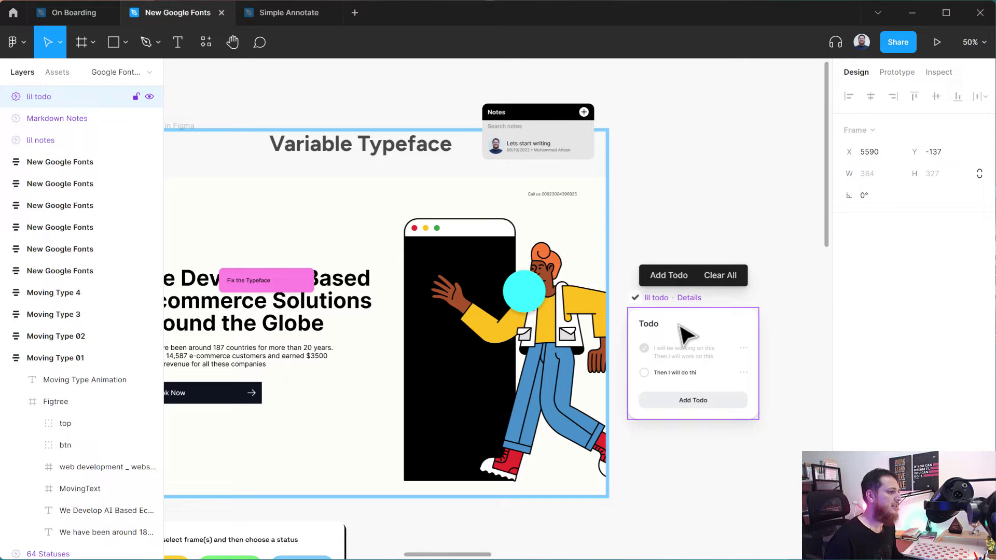
drag(670, 297, 674, 126)
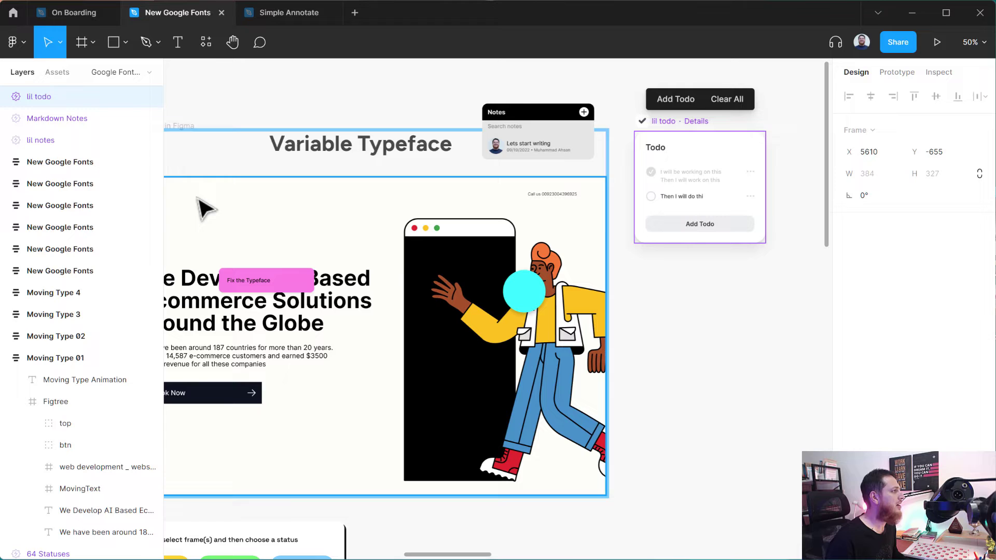
click(206, 44)
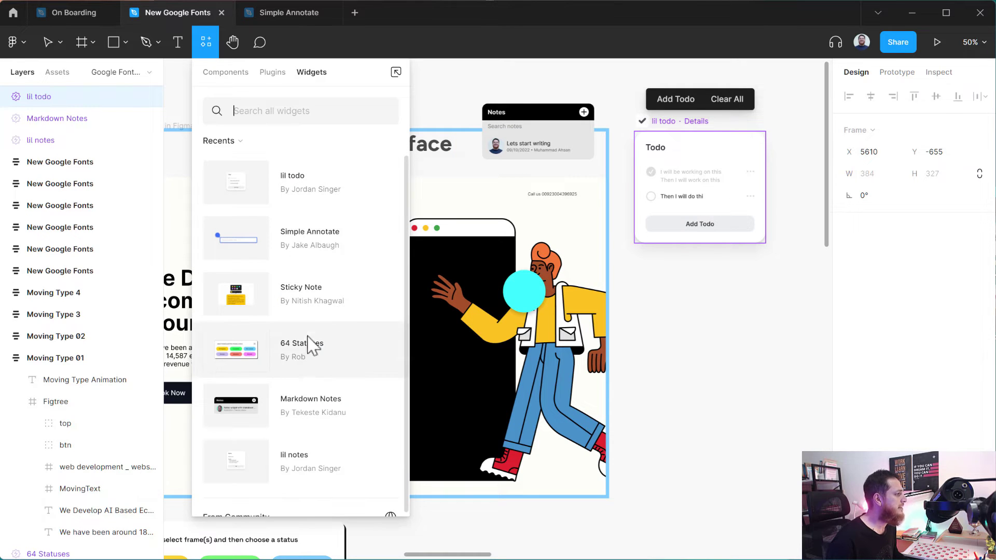
scroll(311, 389, down, 2)
scroll(311, 384, down, 4)
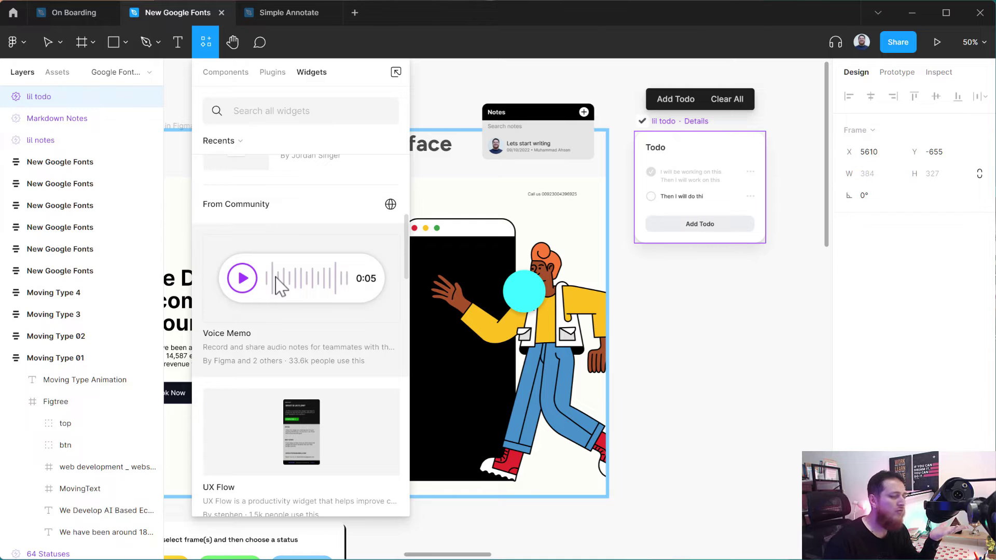
scroll(289, 351, down, 7)
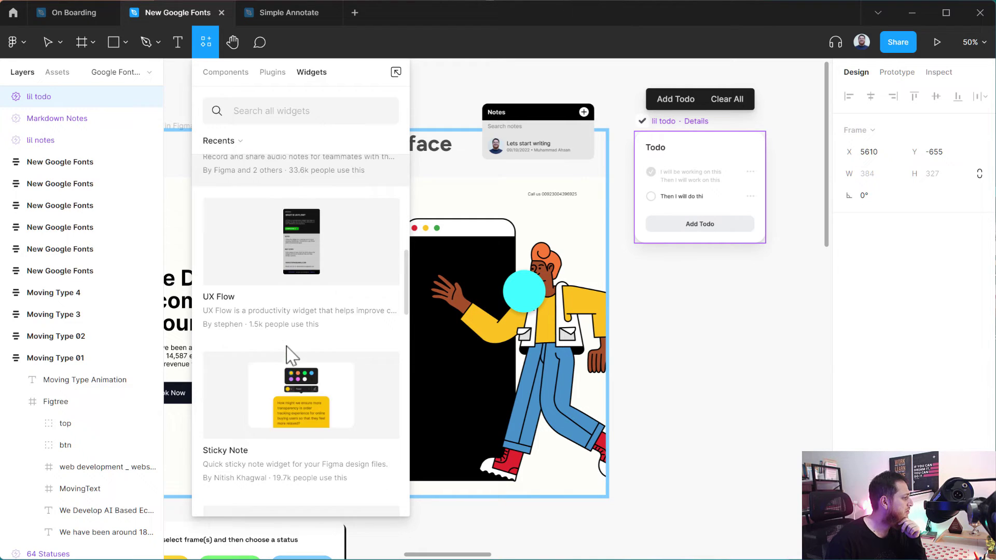
scroll(289, 357, down, 5)
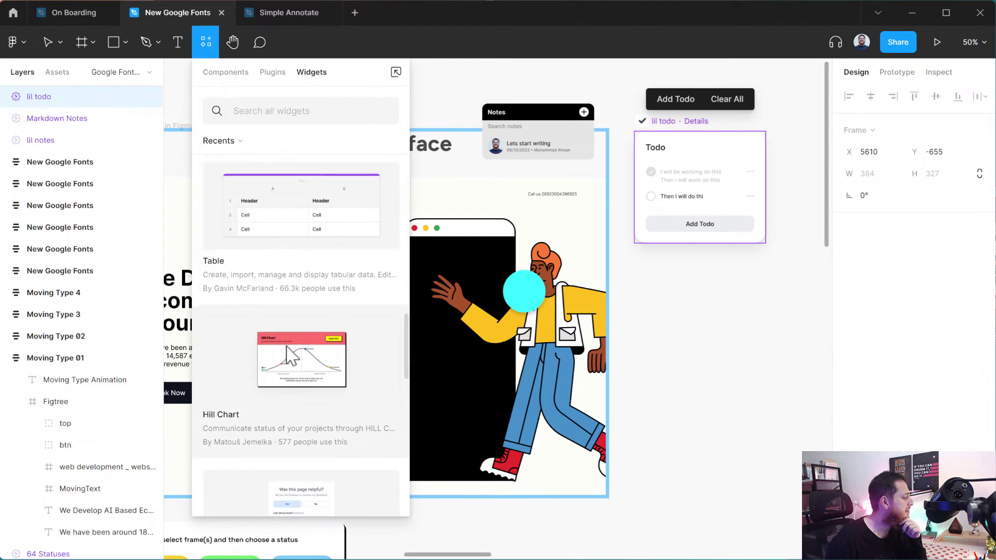
scroll(289, 352, down, 6)
scroll(289, 351, up, 2)
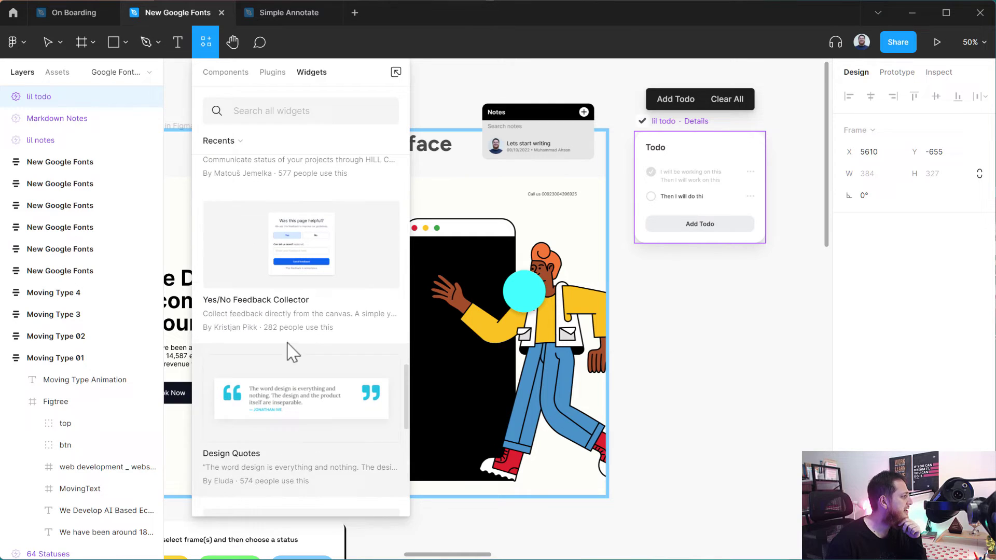
click(287, 296)
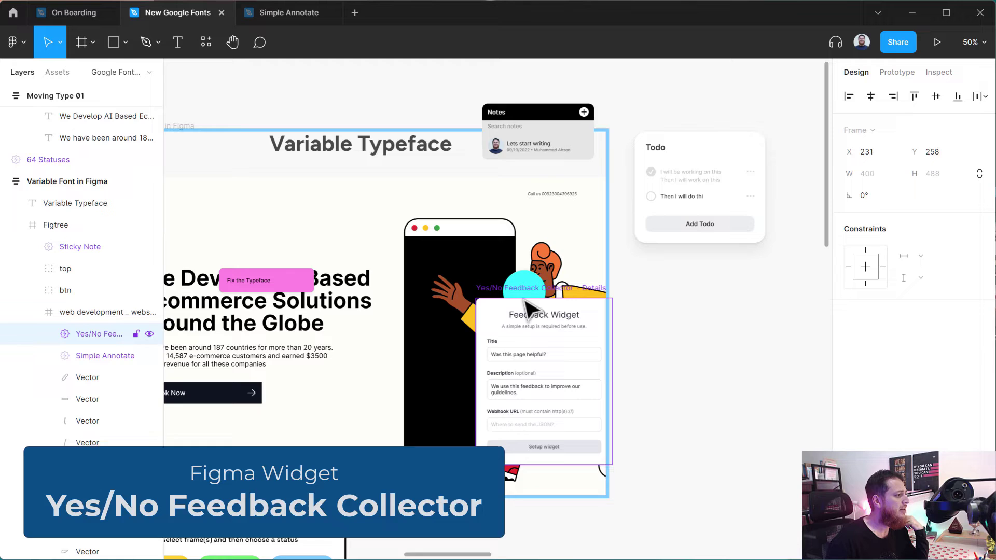
drag(523, 296, 681, 311)
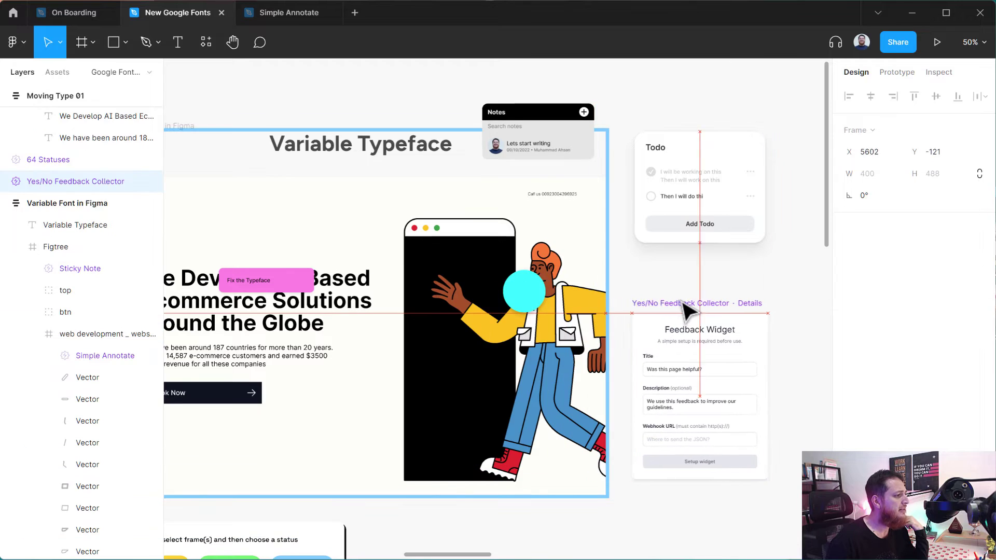
click(689, 369)
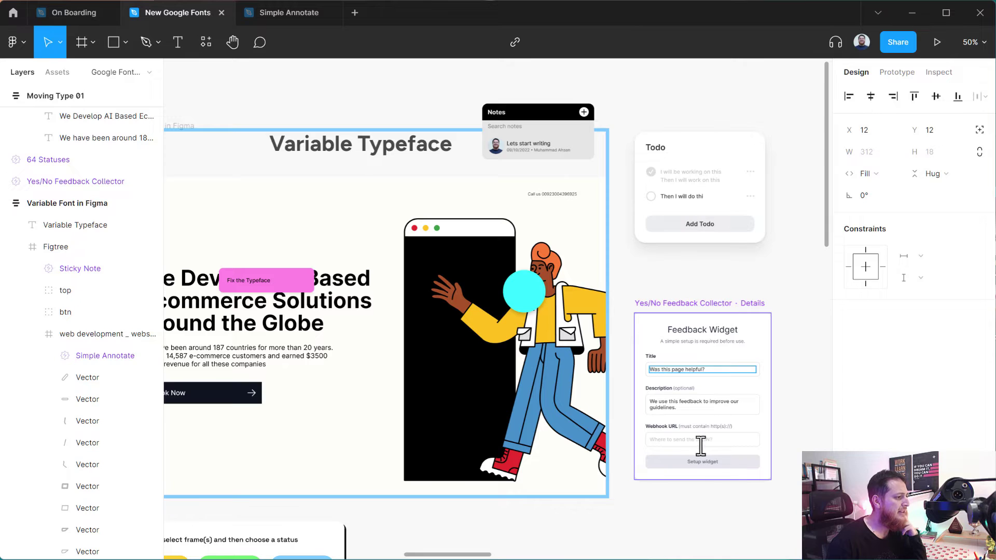
click(707, 463)
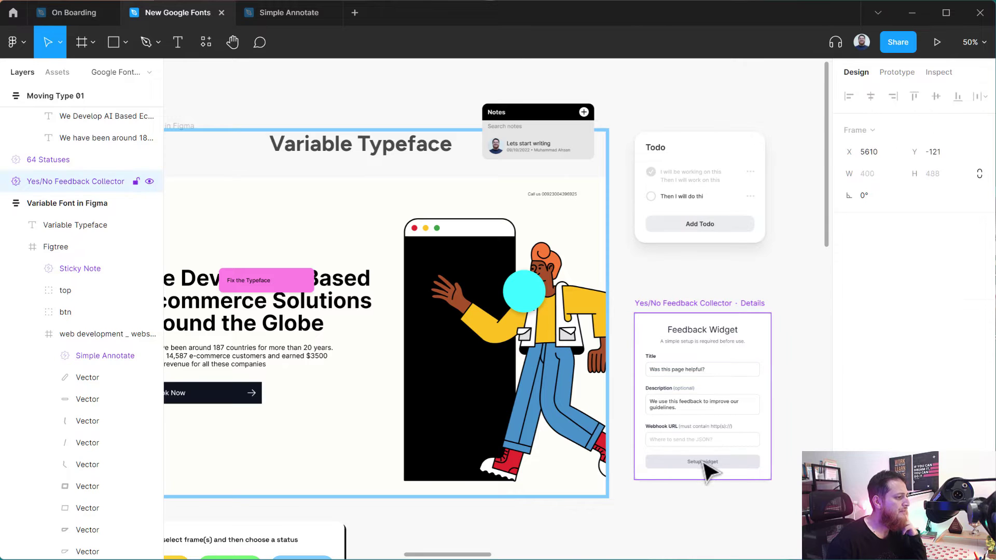
double_click(699, 370)
drag(709, 370, 599, 371)
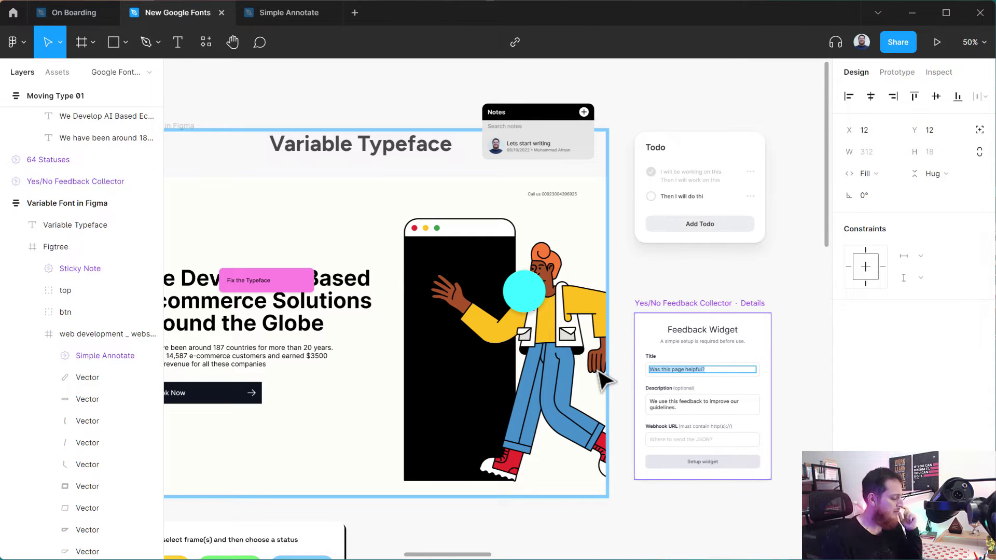
click(701, 507)
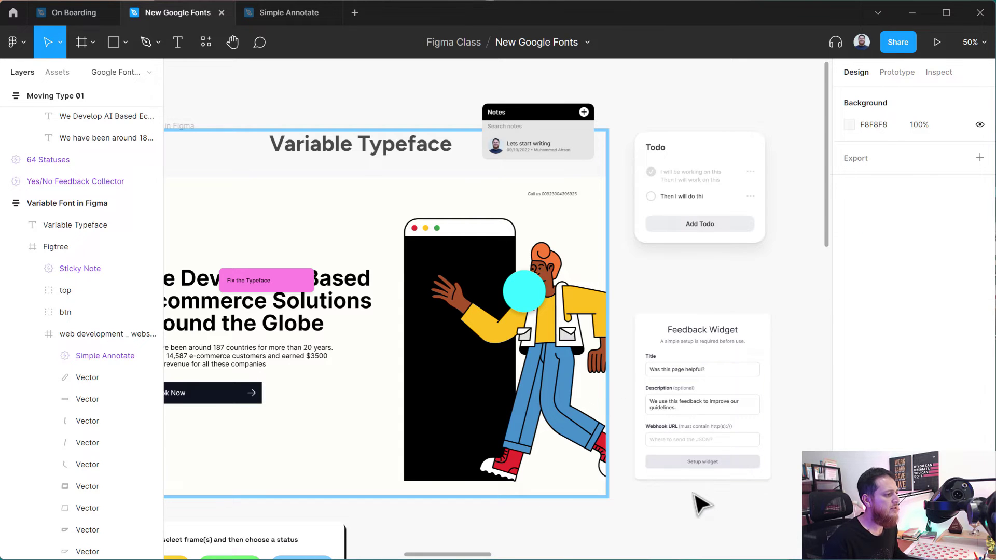
click(697, 310)
key(Delete)
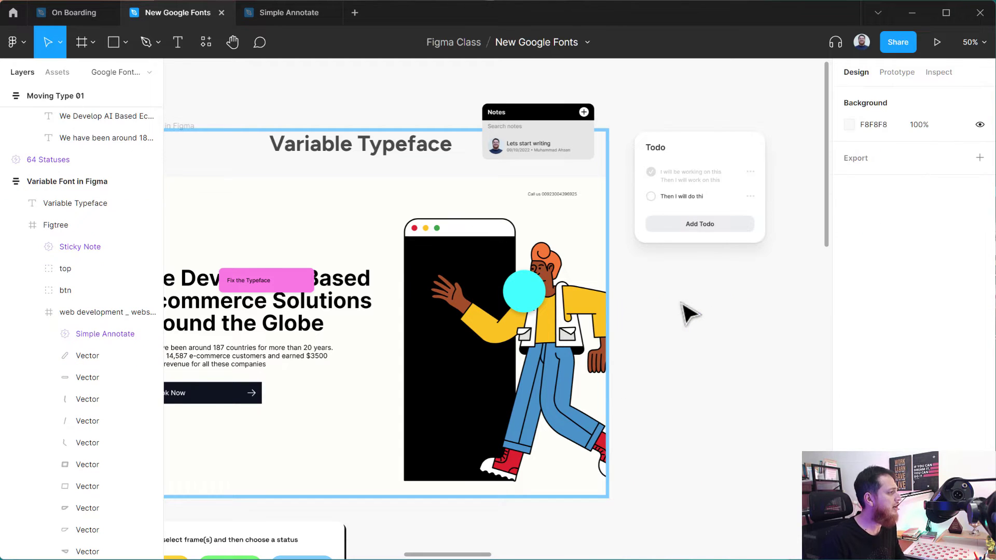
click(206, 42)
Step: Insert the Alignment scale widget and place it below the mockup frame
scroll(295, 441, down, 10)
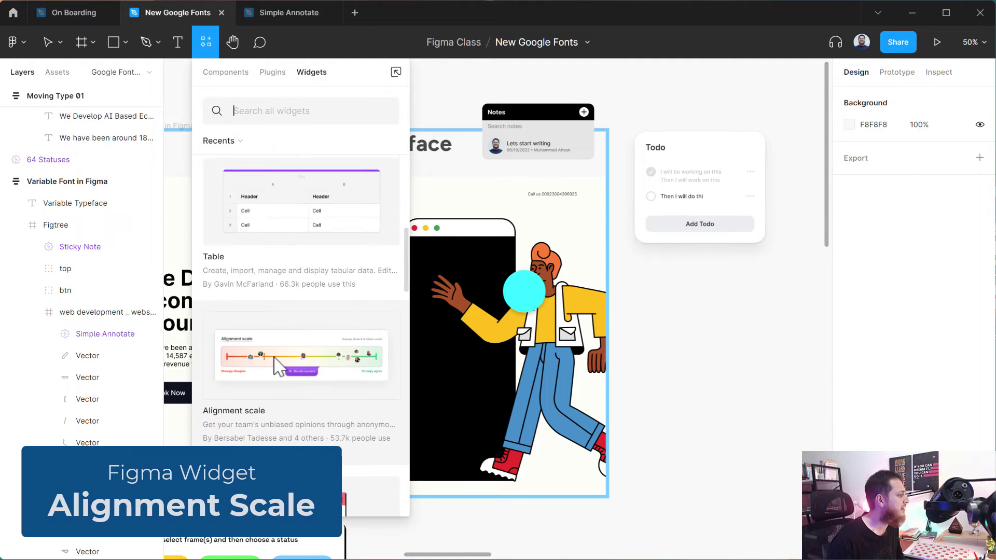
click(288, 412)
scroll(637, 440, down, 3)
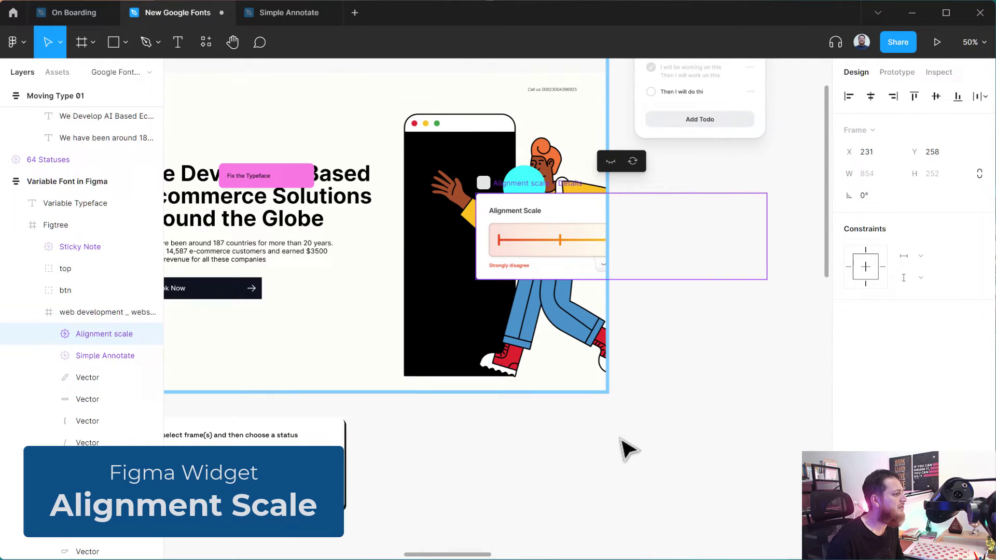
drag(519, 208, 464, 467)
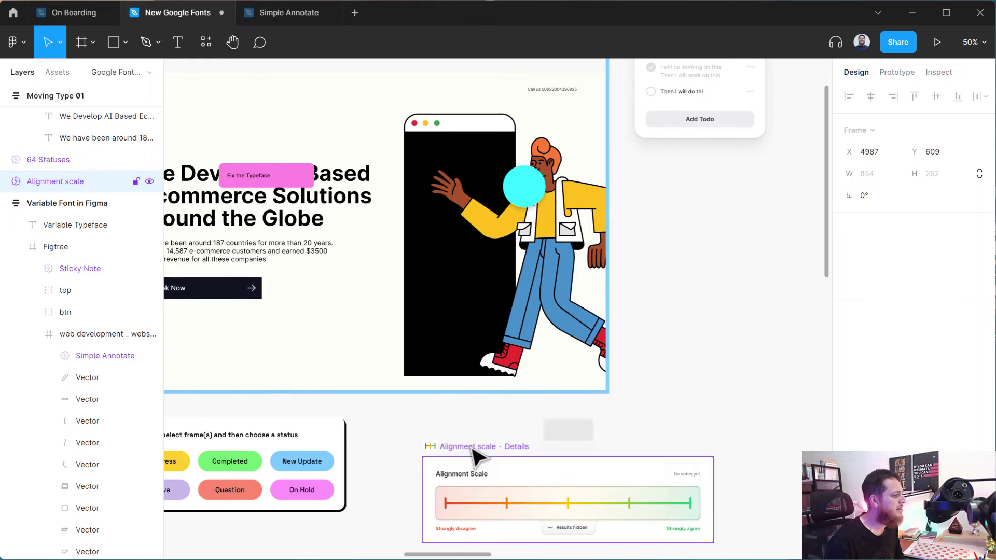
scroll(418, 452, down, 3)
click(418, 451)
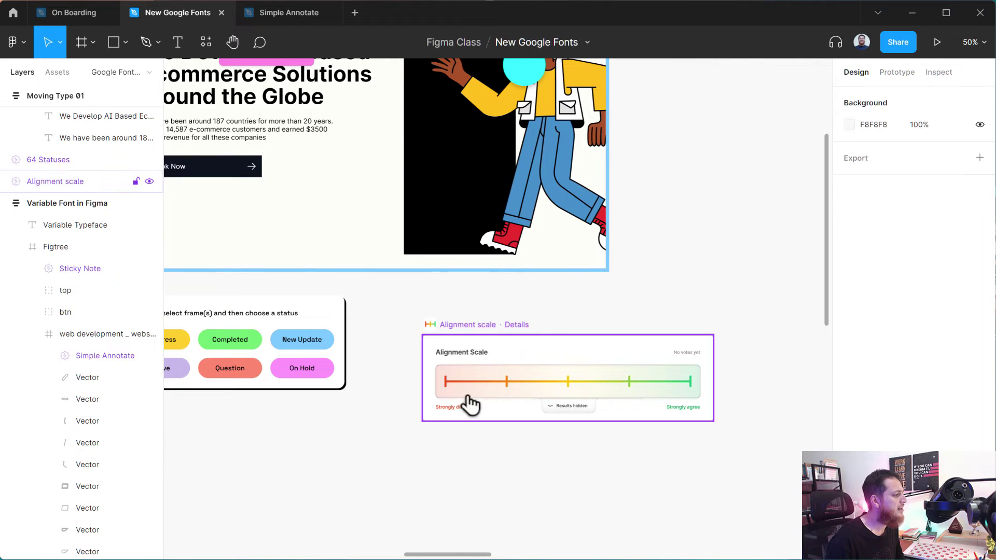
Step: Vote on the scale, settling on the middle mark, and leave the voting results revealed
click(508, 383)
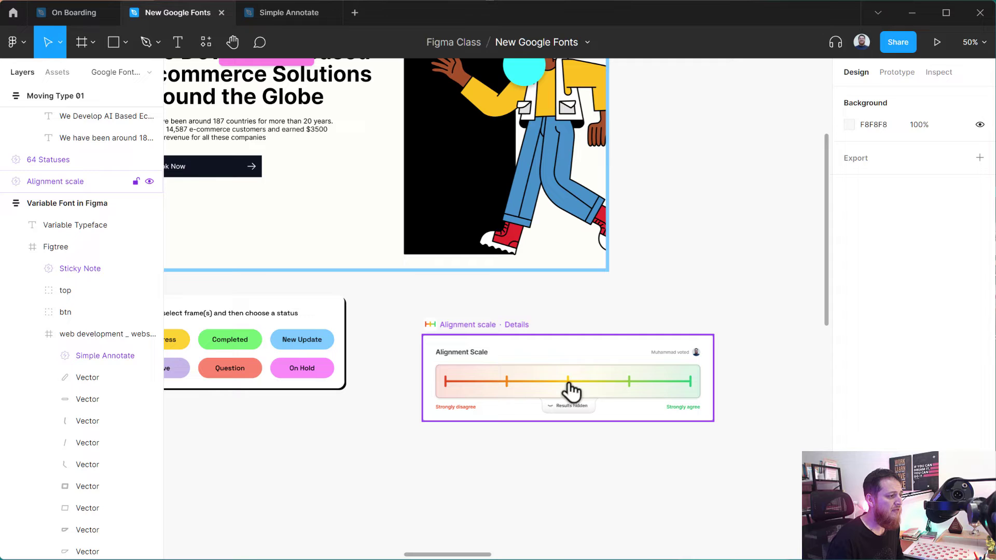
click(630, 383)
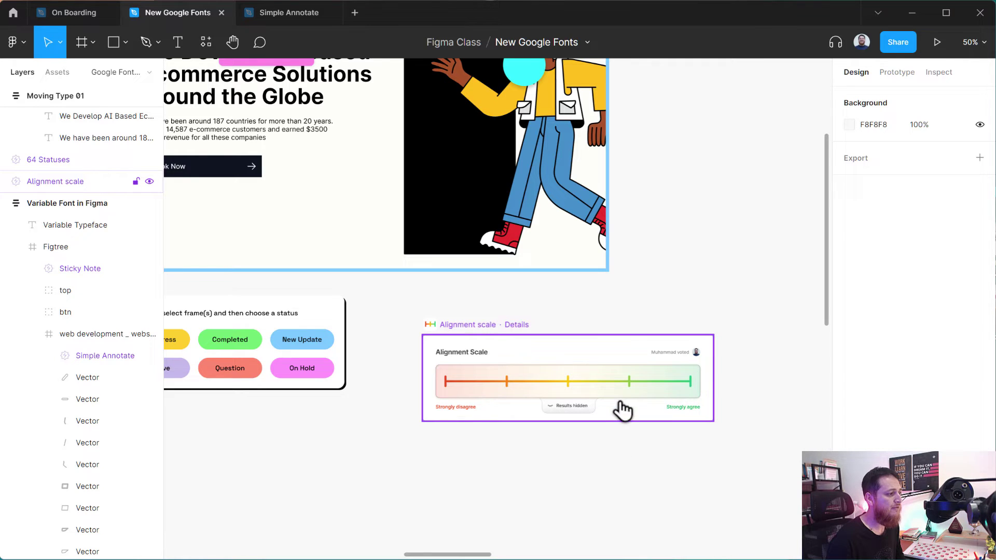
click(566, 409)
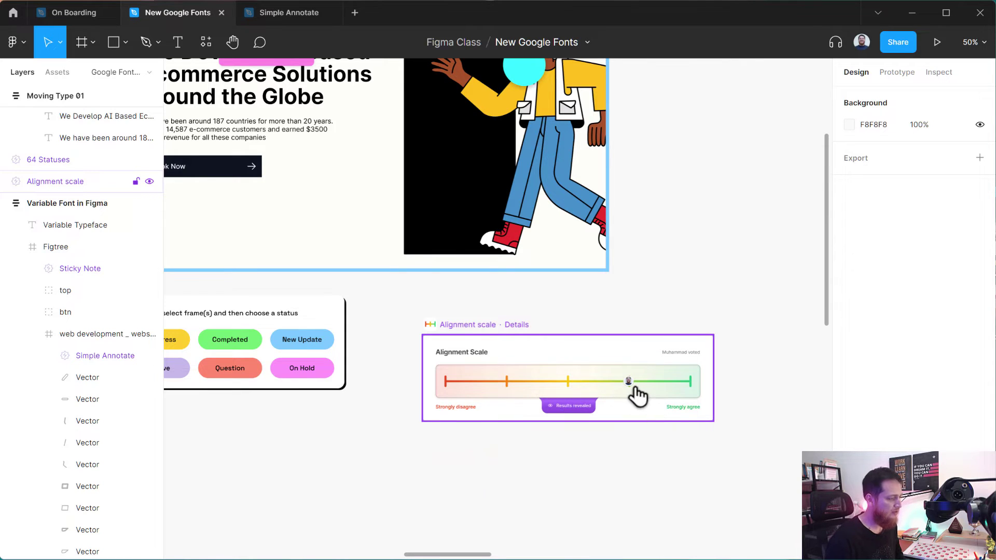
key(shift+0)
drag(613, 381, 447, 195)
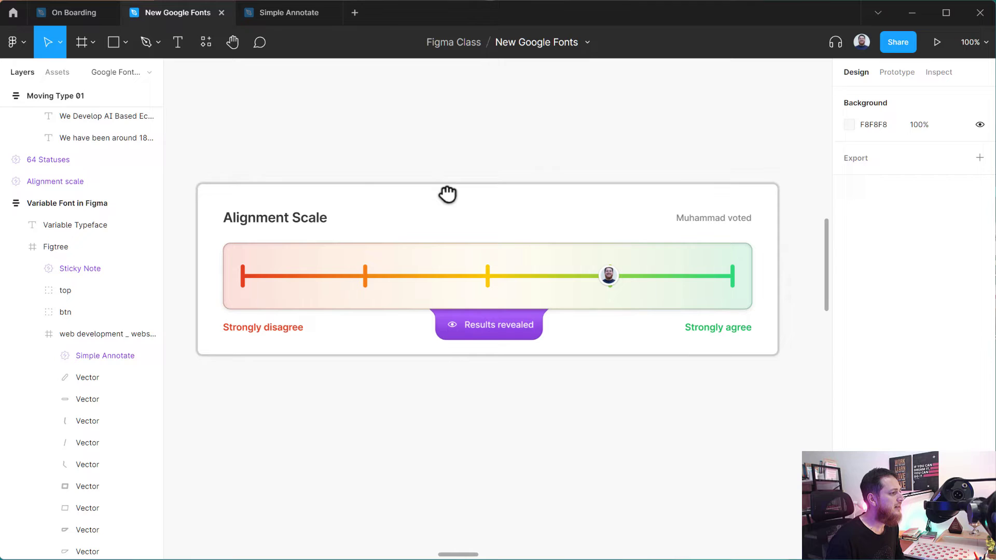
click(489, 280)
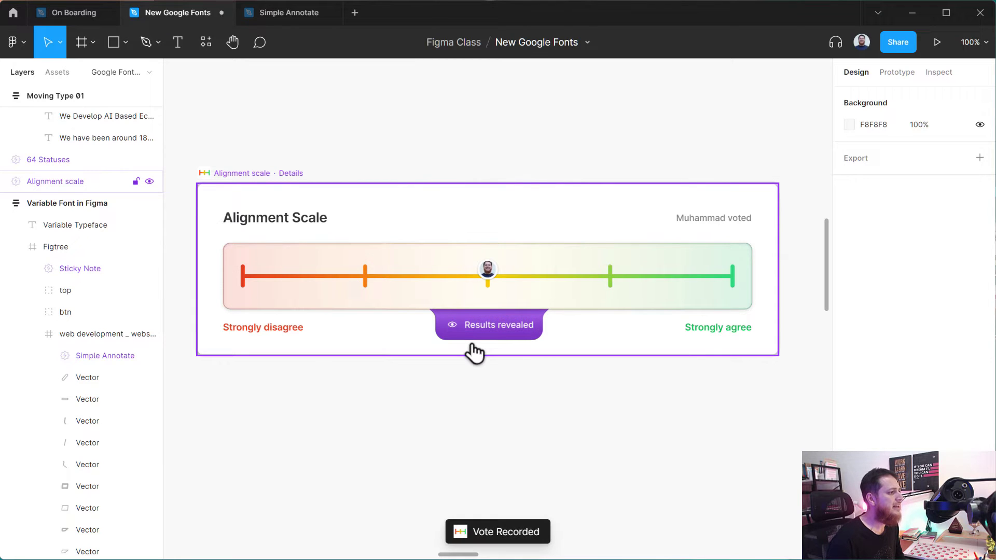
click(473, 337)
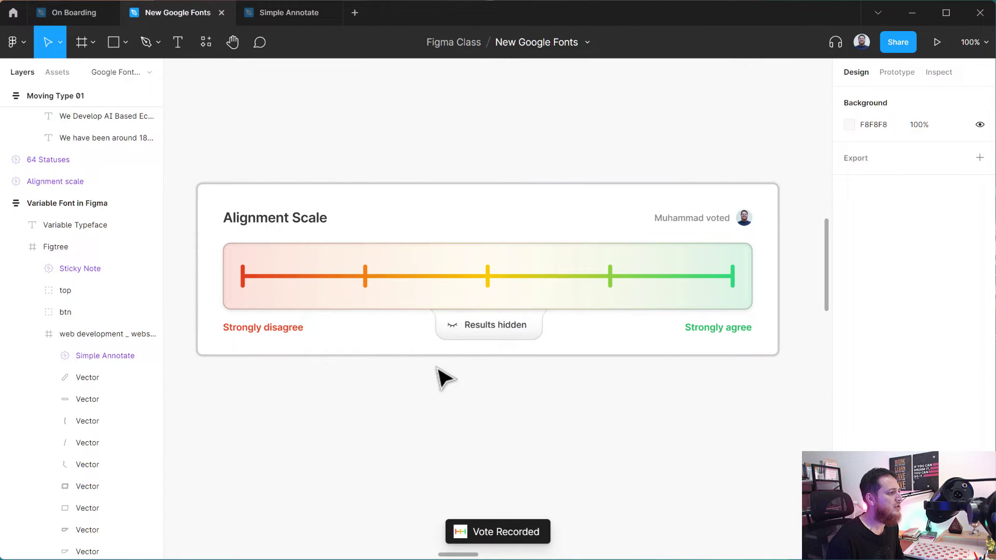
click(474, 337)
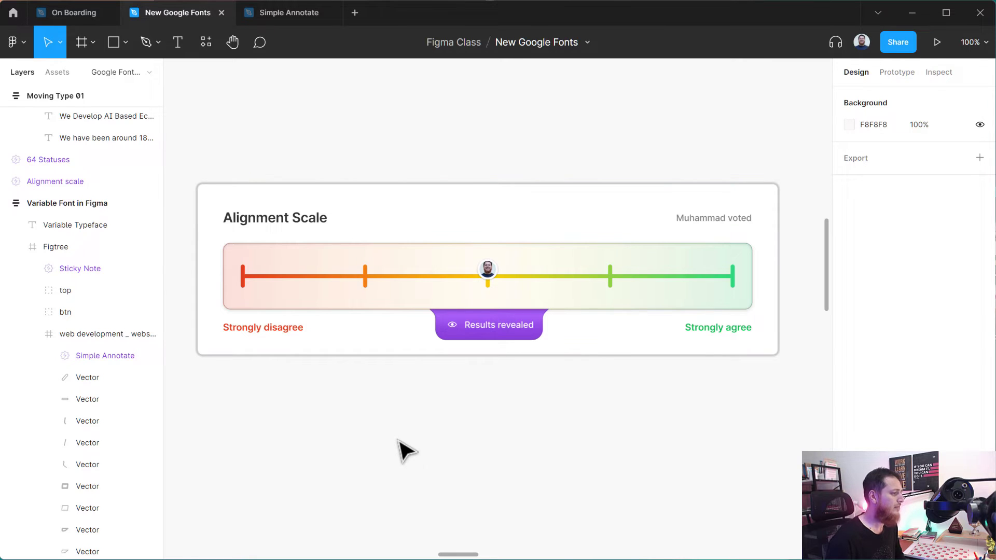
key(minus)
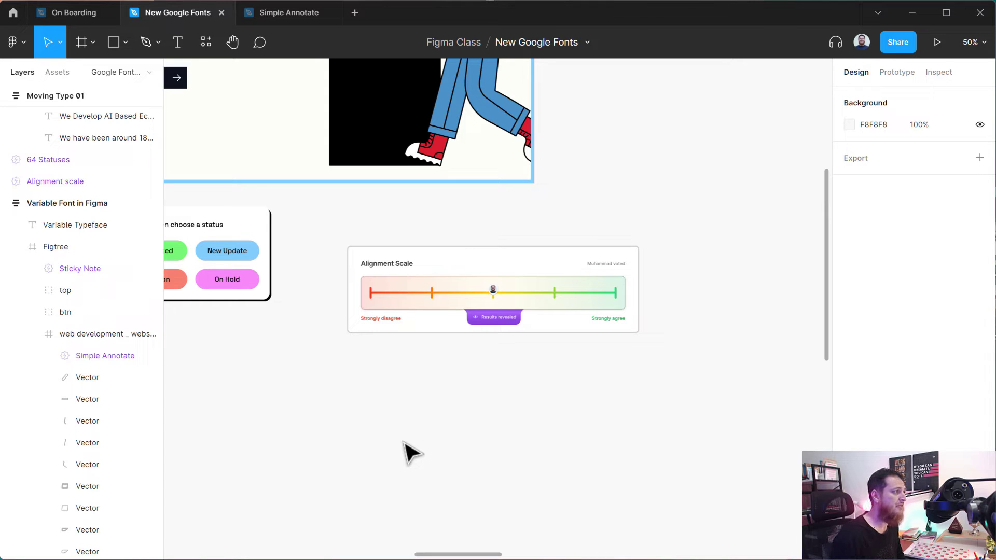
Step: Insert the Kanban widget from the Widgets library and drag it below the Alignment Scale
click(207, 43)
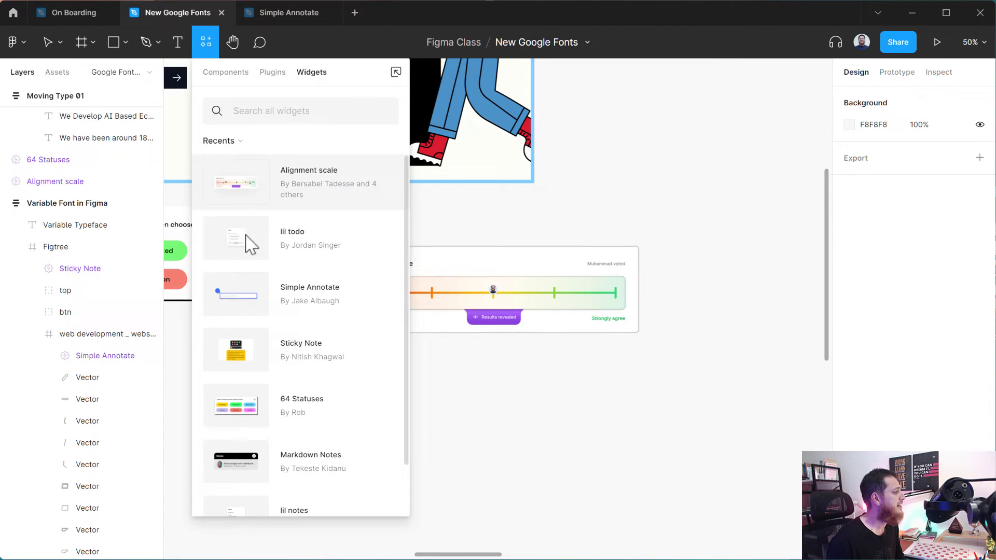
scroll(251, 244, down, 15)
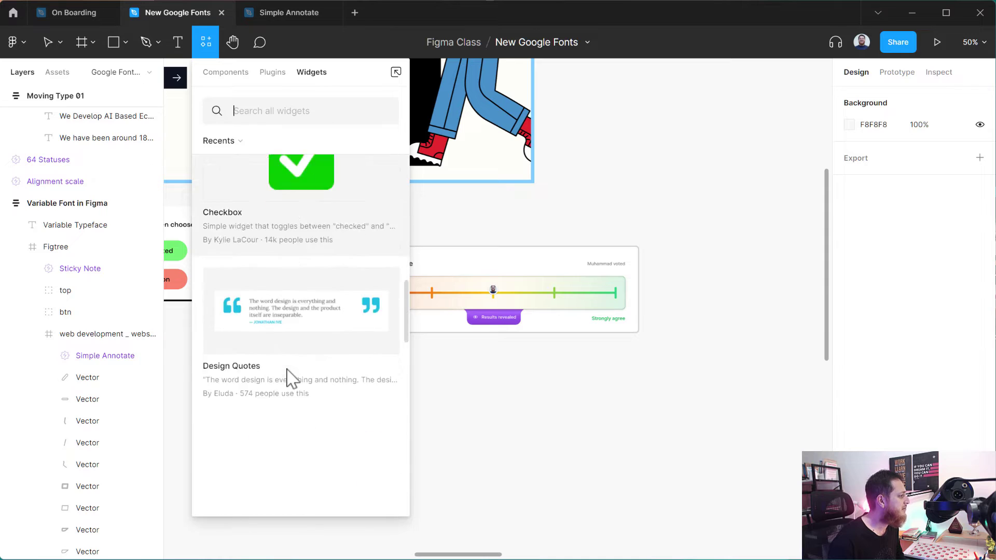
scroll(292, 378, down, 10)
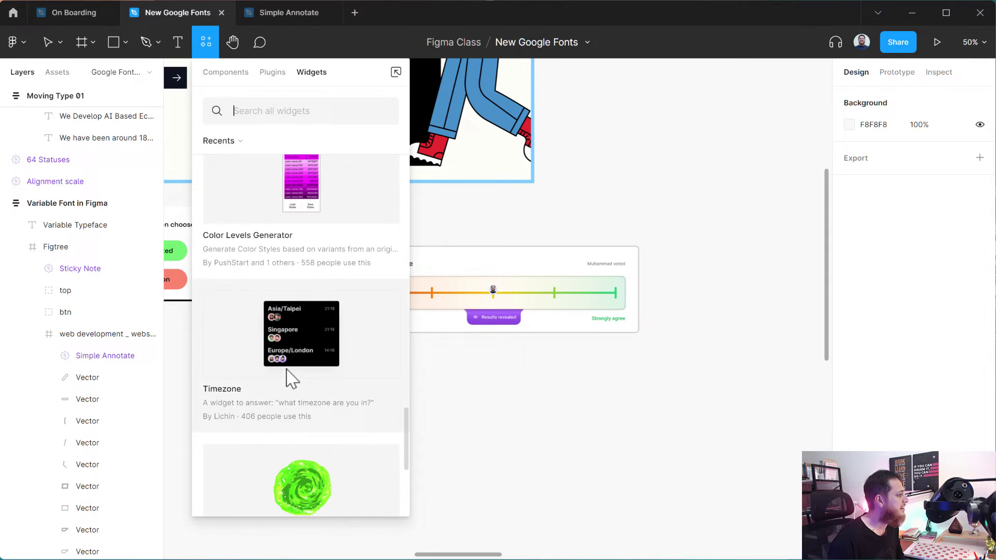
scroll(292, 378, up, 5)
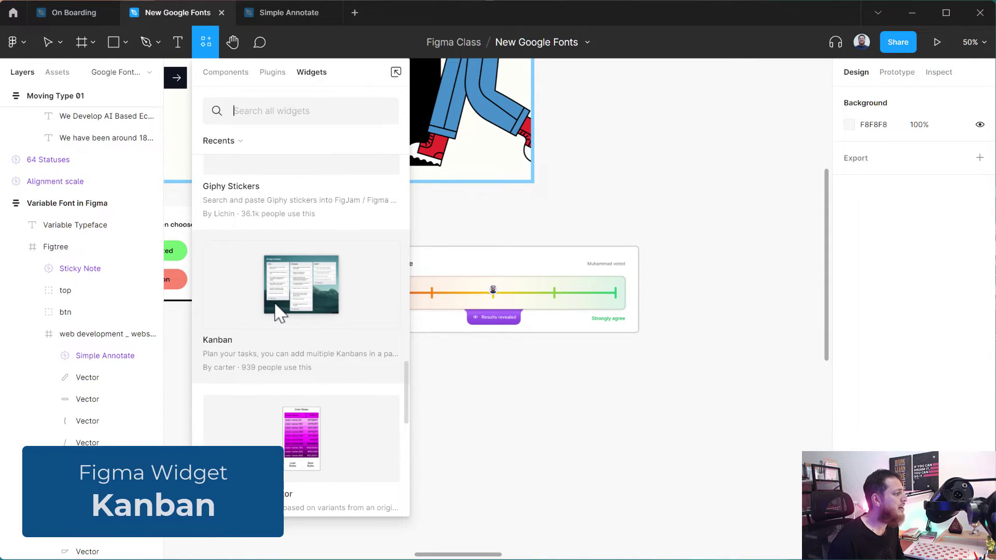
click(280, 313)
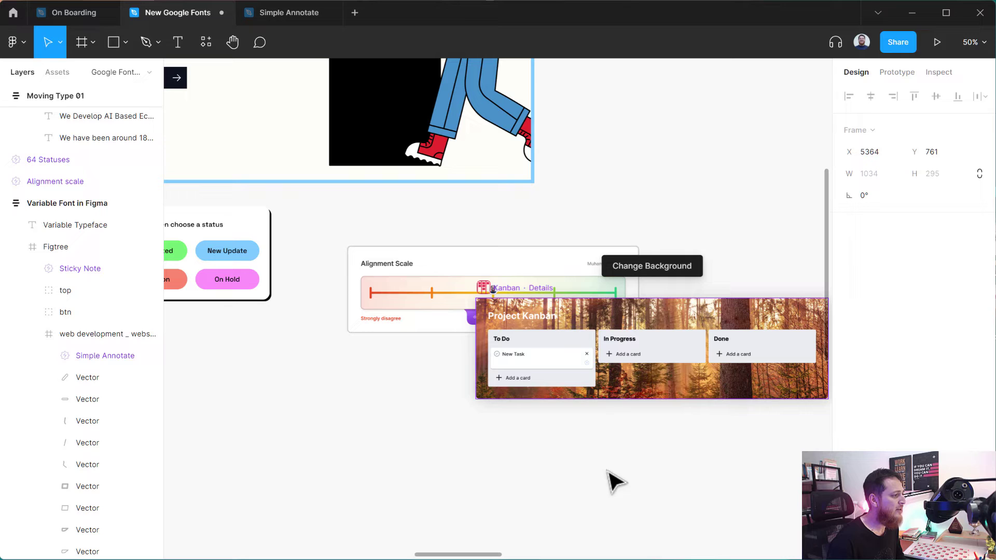
drag(675, 335, 541, 411)
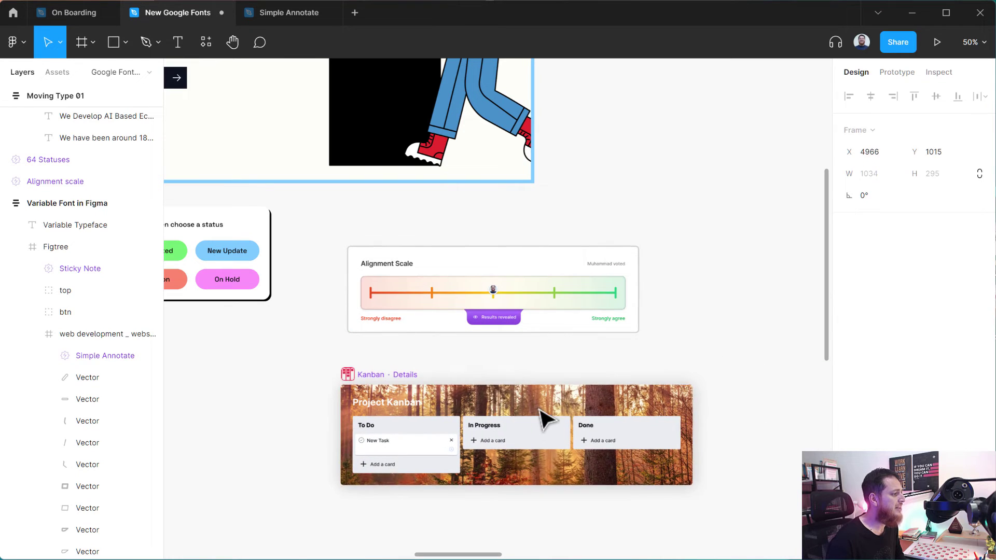
Step: Edit the New Task card text, then nudge the Kanban board slightly lower
click(399, 442)
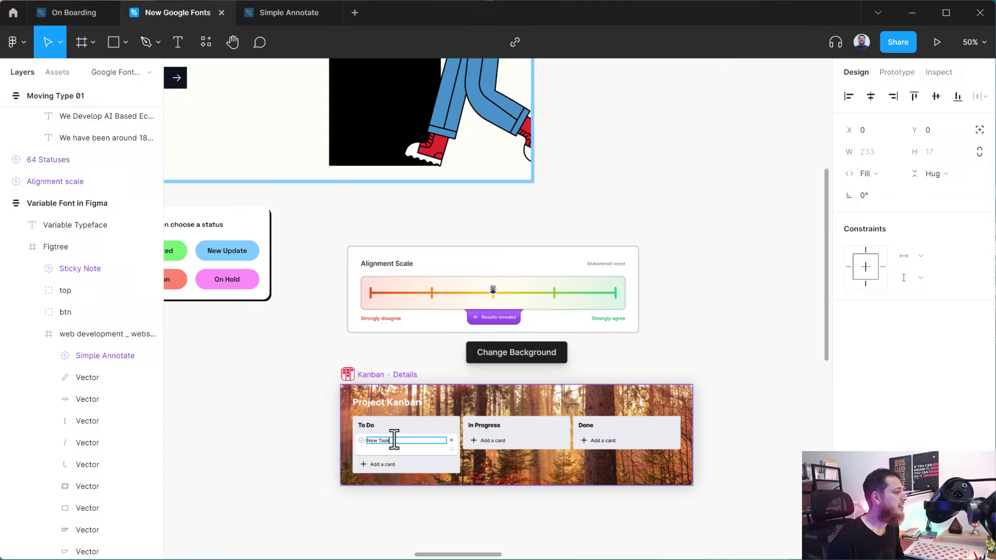
click(312, 437)
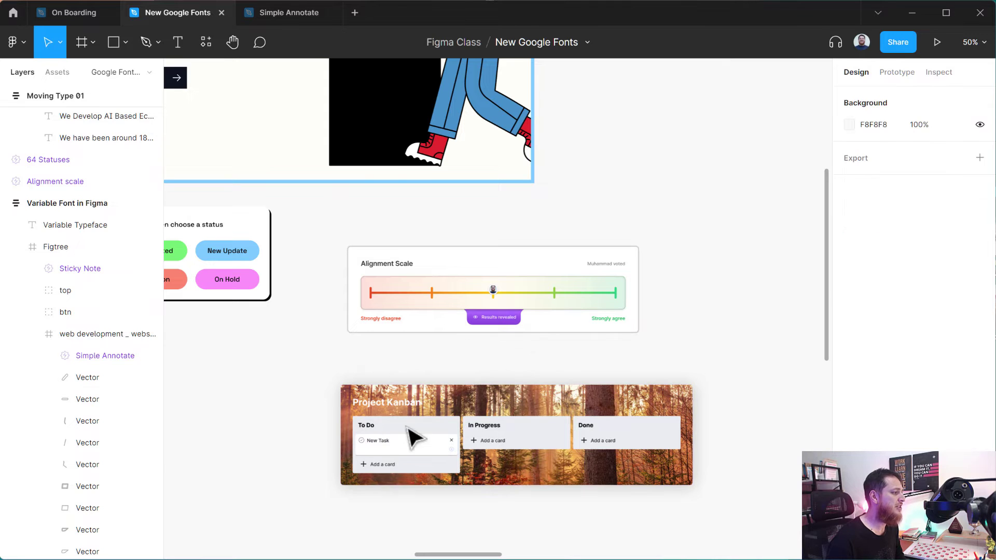
click(374, 376)
drag(376, 379, 381, 407)
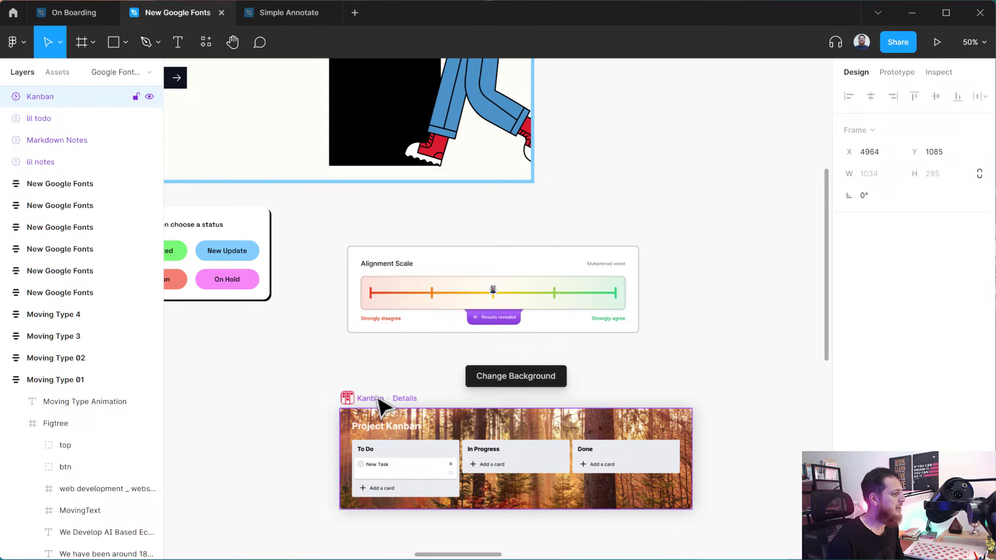
Step: Insert the Advanced Changelog widget from the Widgets library
click(208, 43)
scroll(298, 446, down, 8)
scroll(297, 445, down, 6)
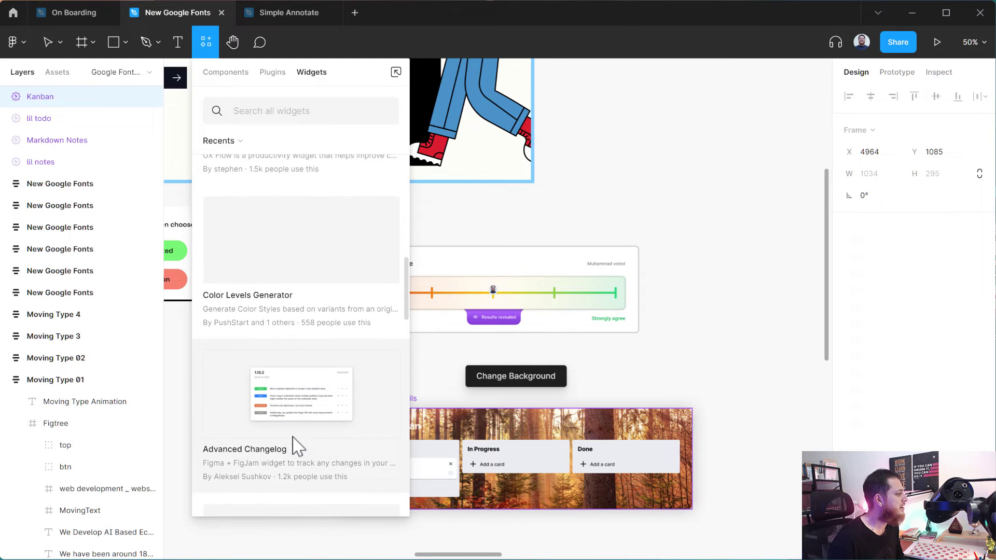
scroll(291, 387, up, 2)
scroll(296, 358, up, 2)
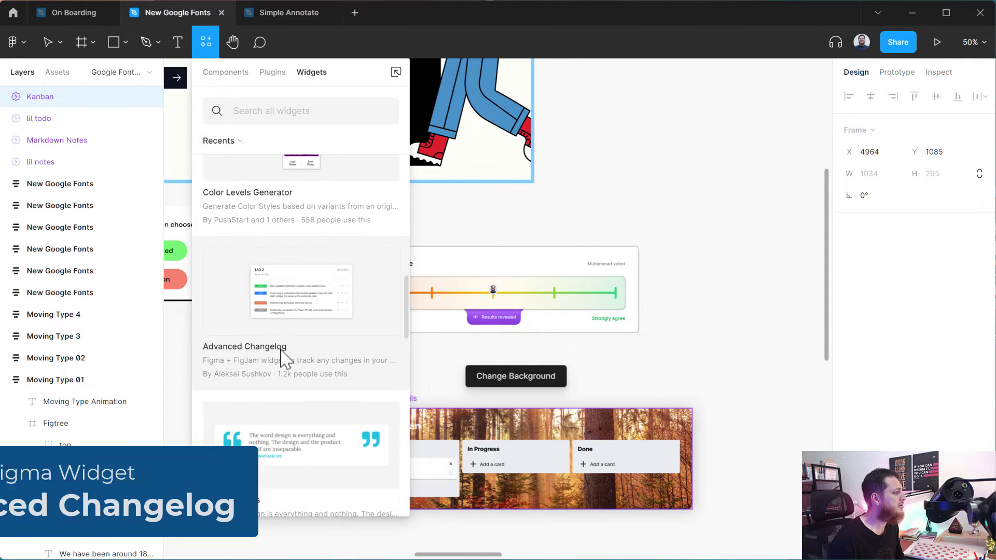
click(274, 332)
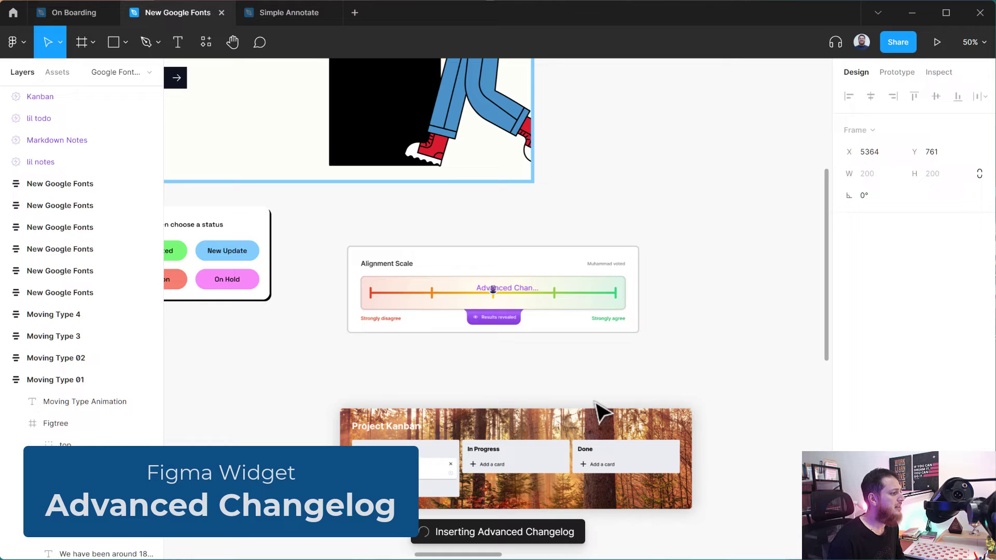
Step: Place the changelog right of the Alignment Scale and set its description to 'We have updated Form Input shadows'
drag(678, 389, 443, 399)
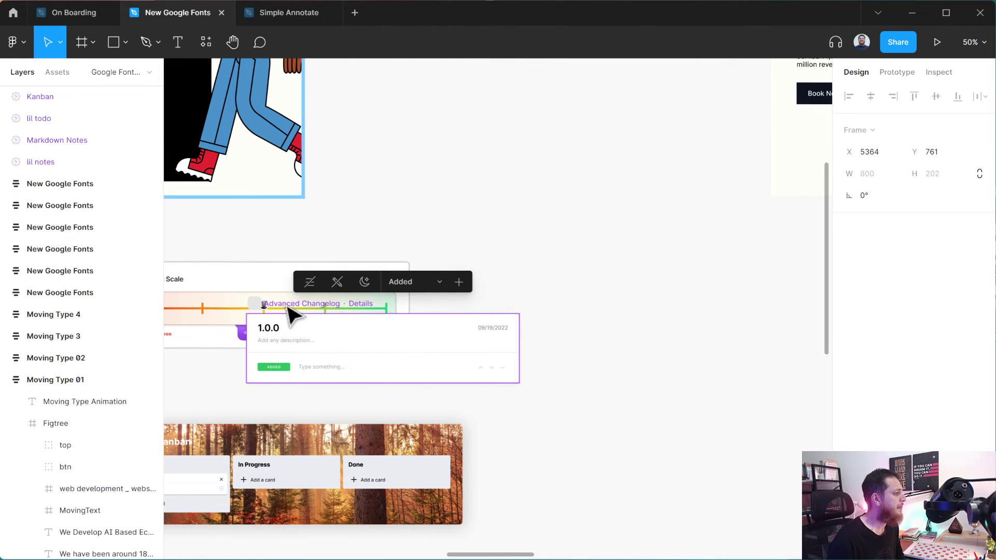
drag(290, 311, 529, 268)
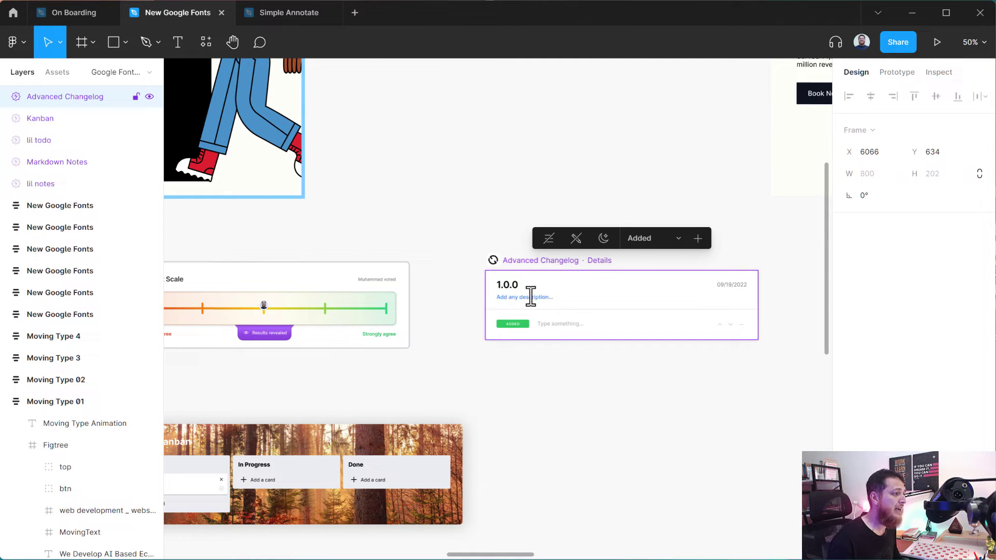
click(530, 297)
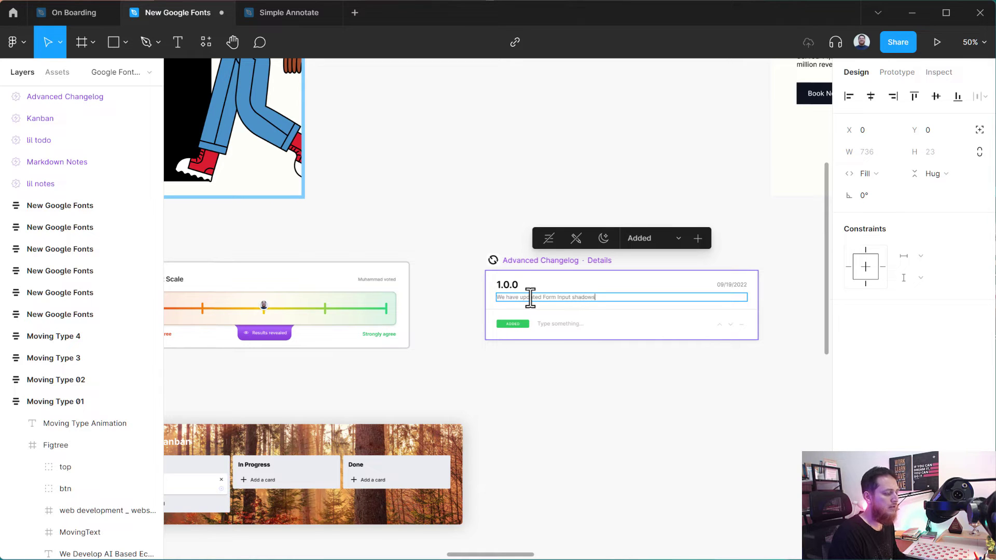
click(591, 361)
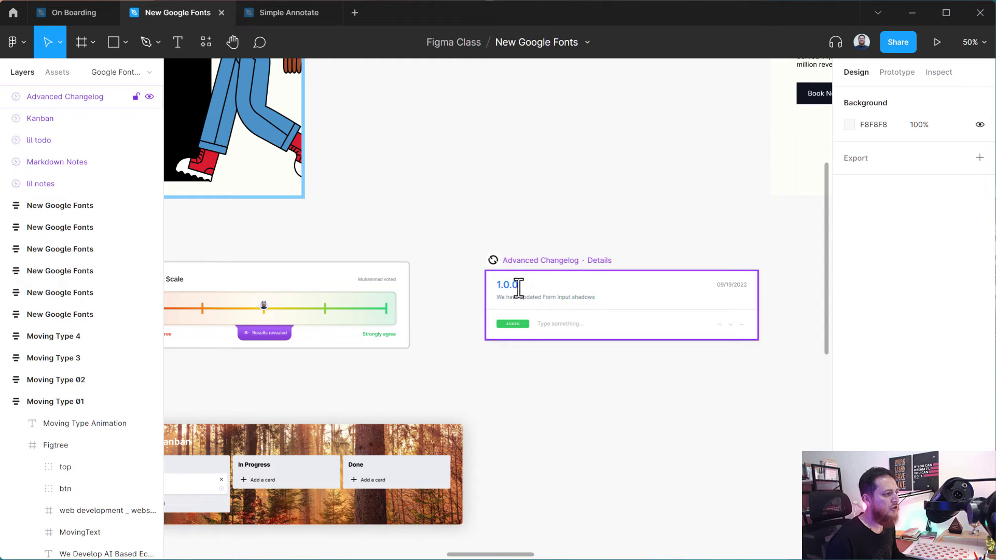
Step: Add an Added-type entry reading 'Added new 2px shadows' to the changelog
double_click(500, 297)
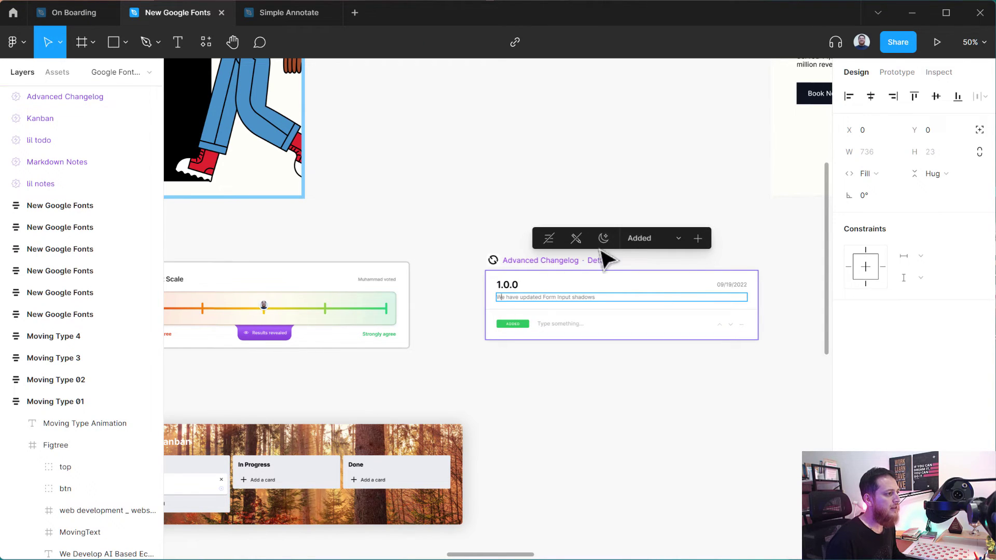
click(648, 238)
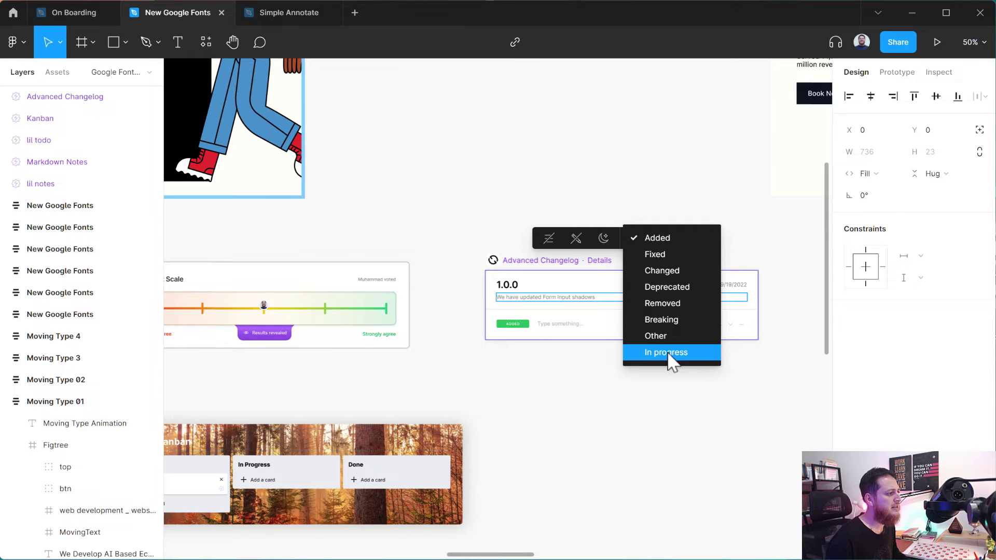
click(549, 325)
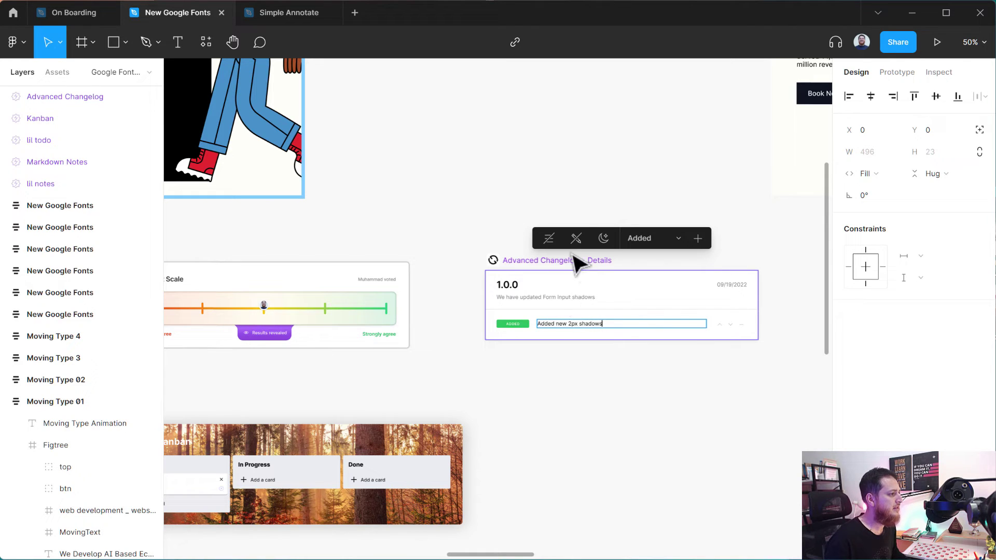
click(701, 288)
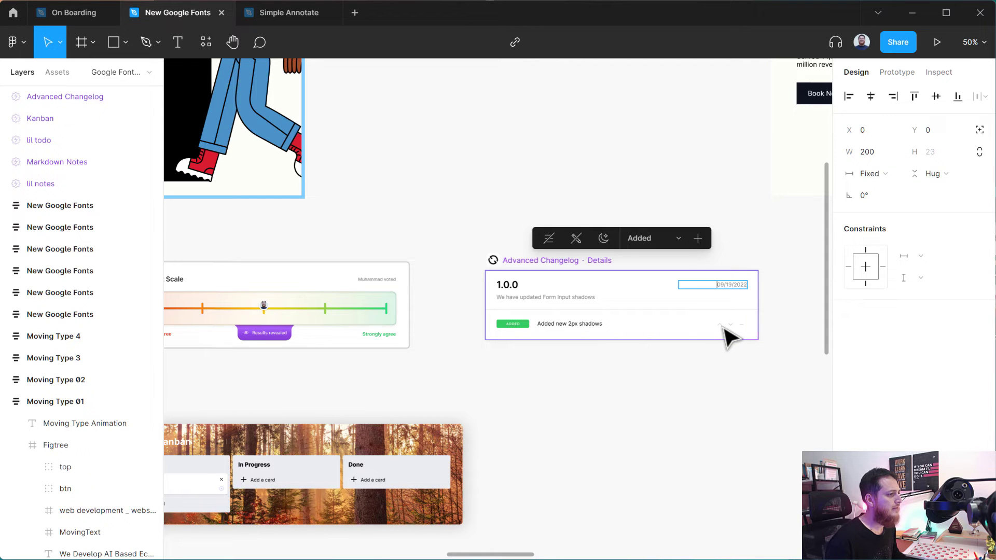
key(Escape)
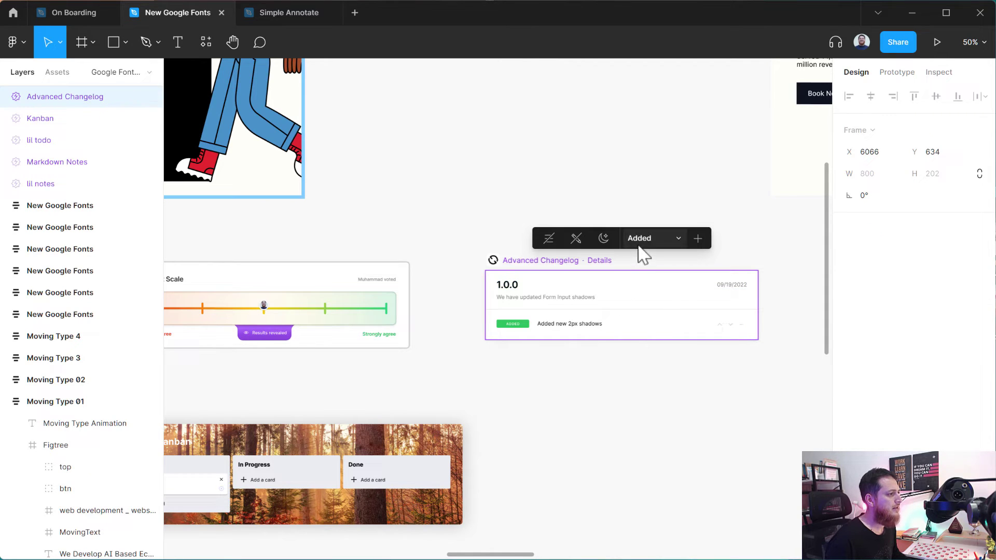
Step: Add a second Added entry reading 'Created Few New Form Elements'
click(700, 242)
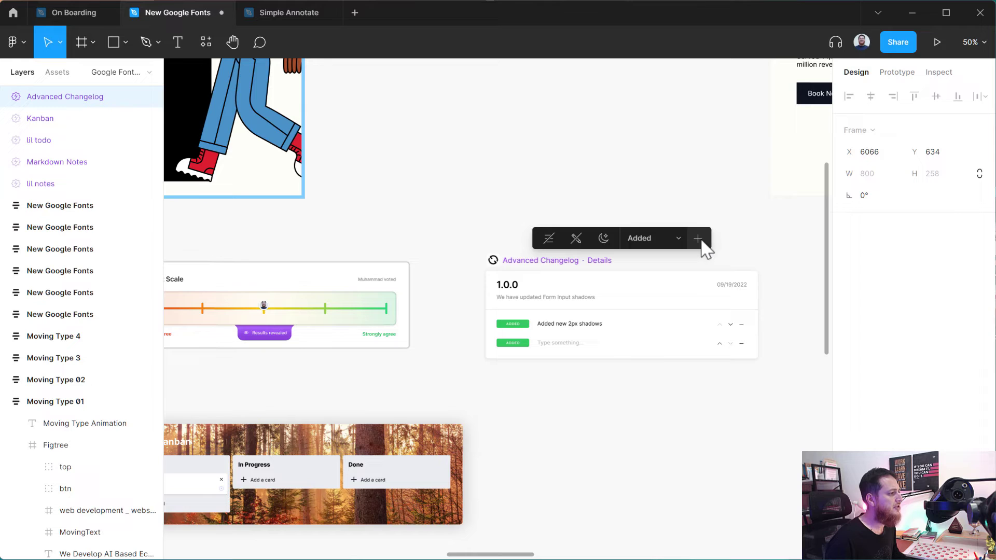
double_click(569, 343)
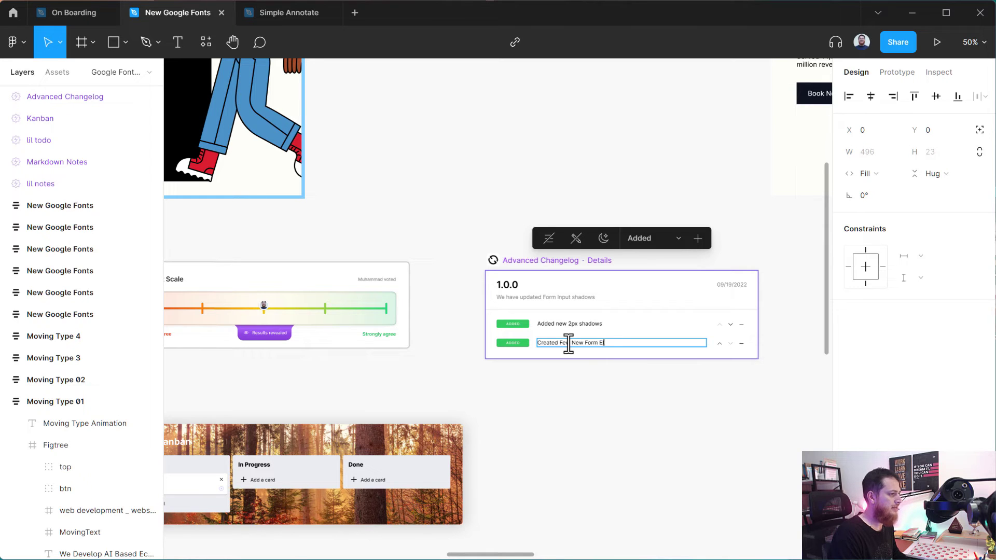
click(567, 297)
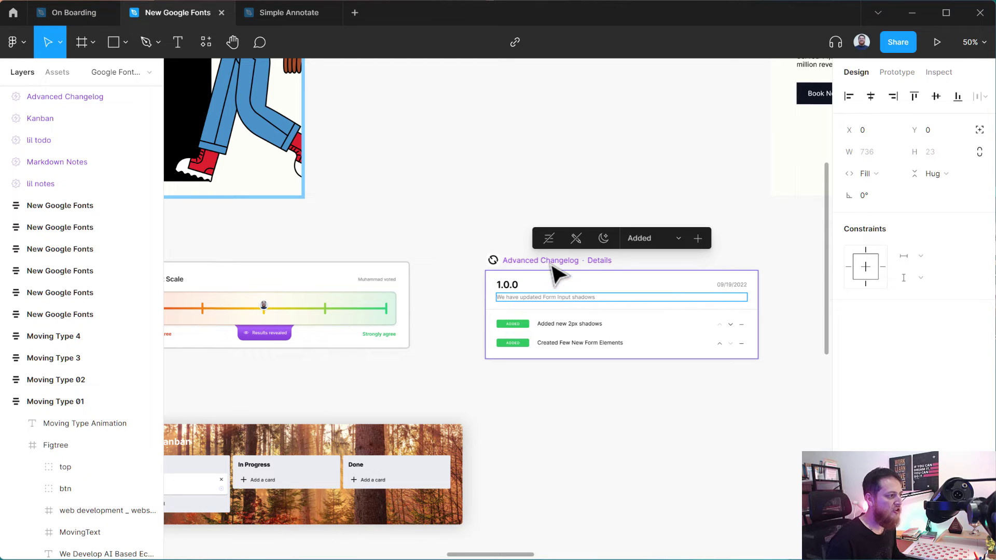
click(604, 239)
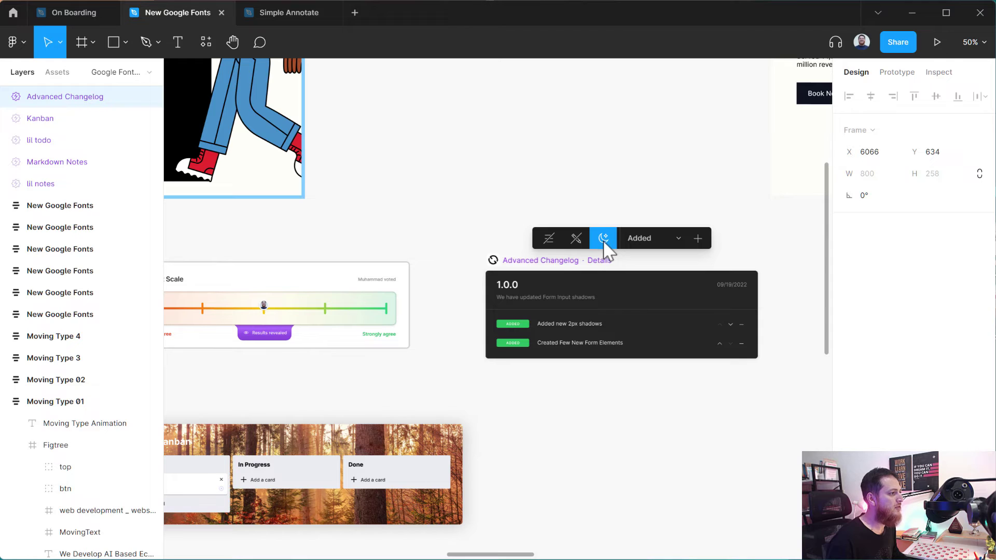
click(603, 241)
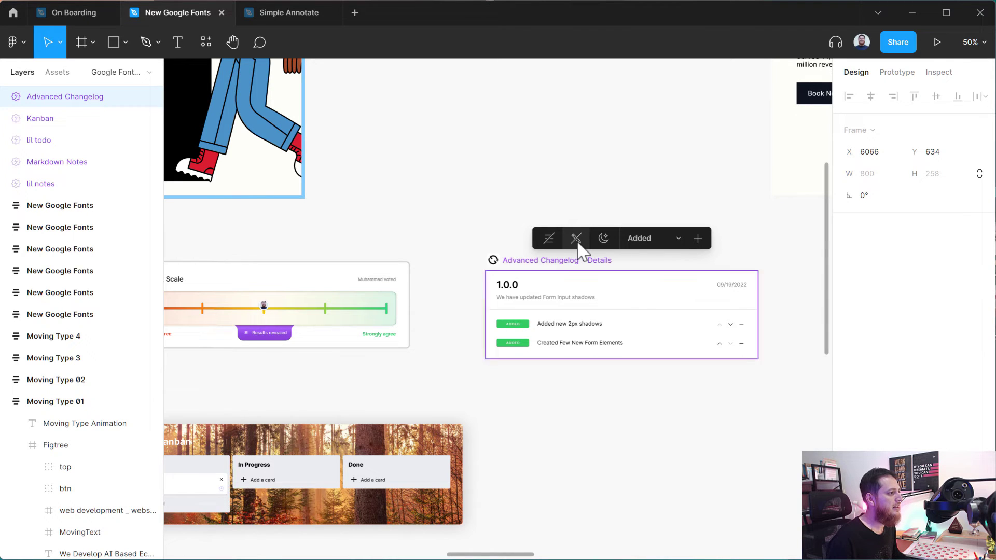
click(578, 243)
click(577, 243)
click(577, 243)
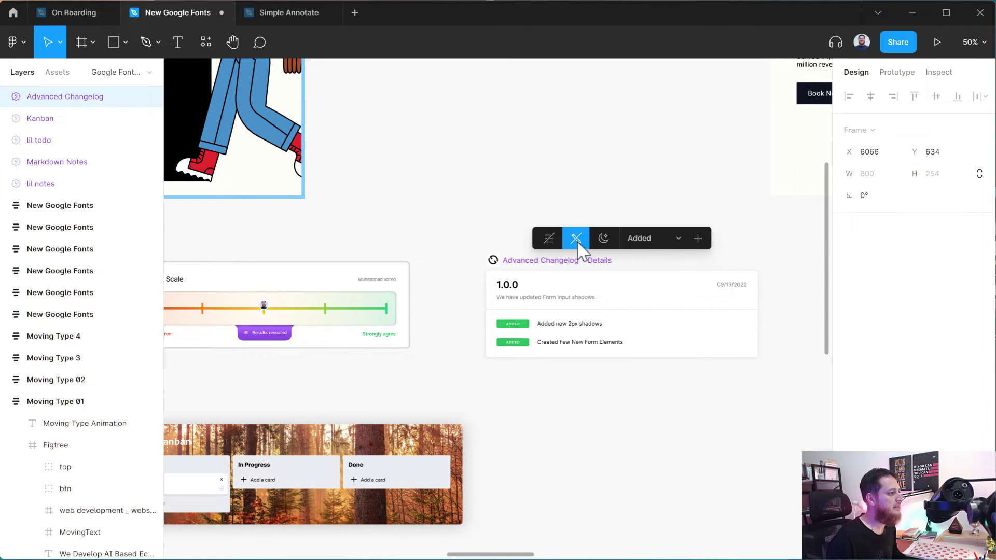
click(578, 242)
click(578, 242)
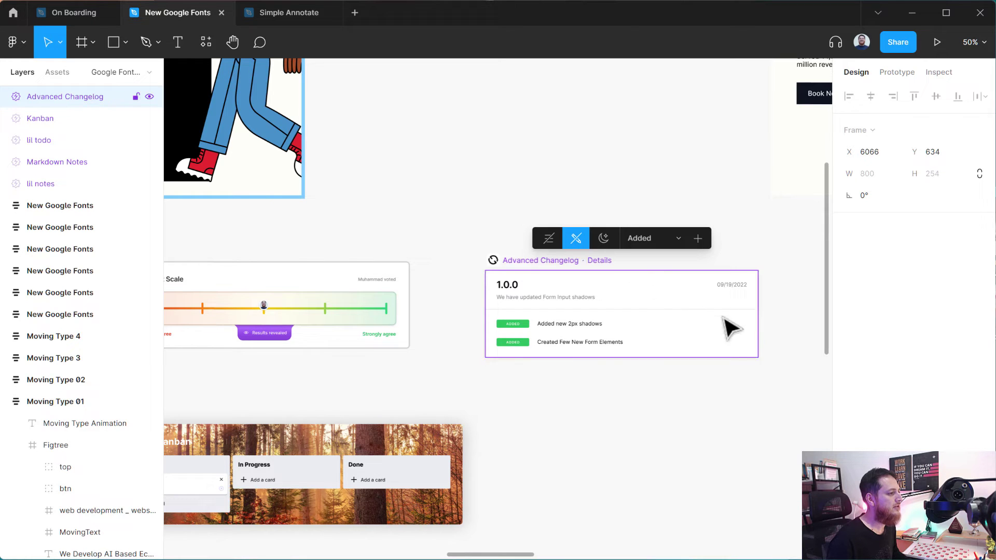
click(577, 239)
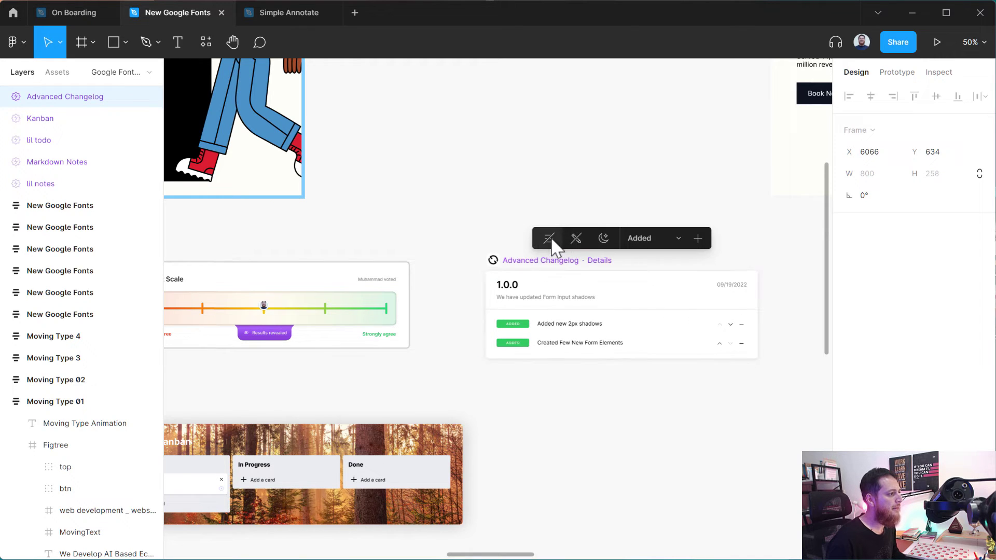
click(550, 237)
click(551, 237)
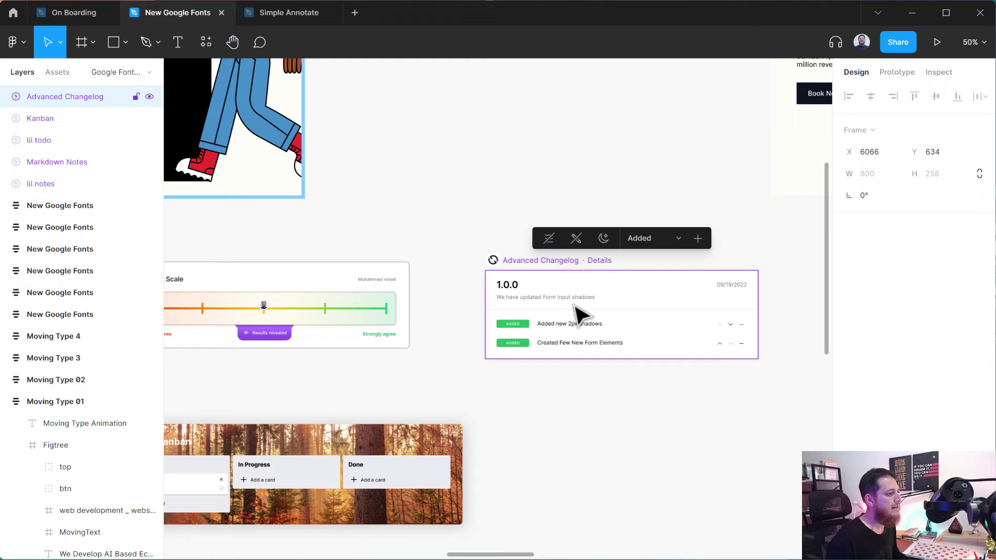
click(593, 412)
click(535, 264)
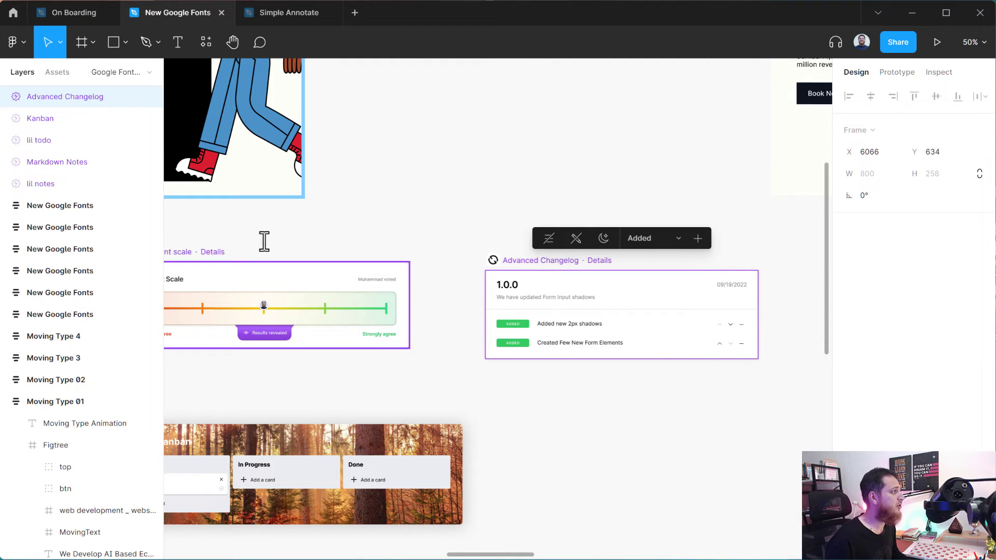
Step: Open the Widgets library and scroll through Recents and From Community down to Pixel Pusher Online (Beta)
click(205, 52)
scroll(270, 390, down, 4)
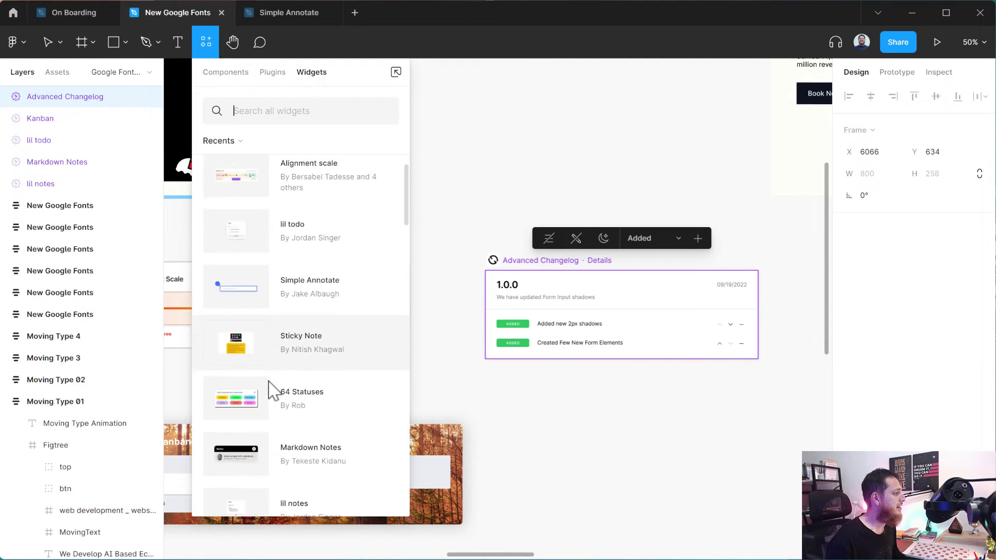
scroll(270, 389, up, 1)
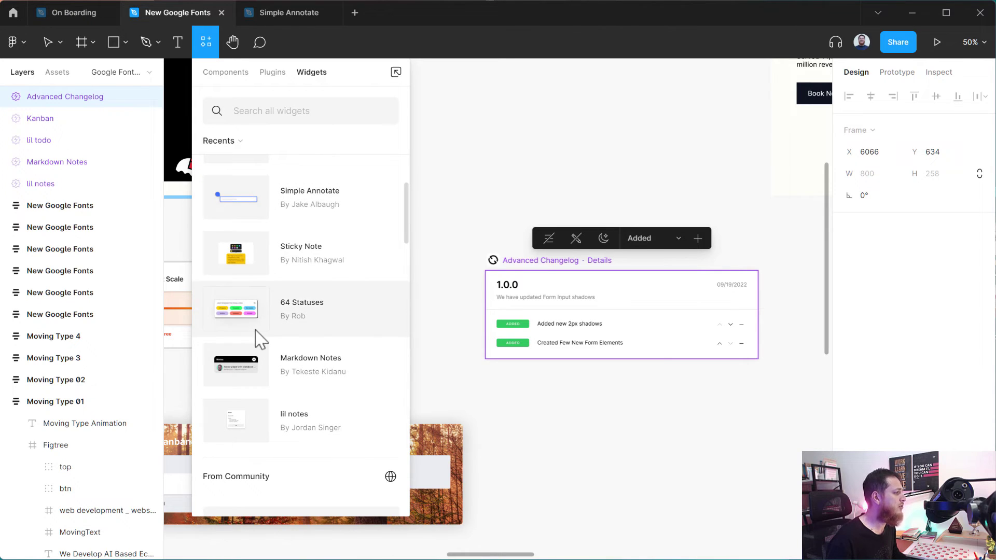
scroll(250, 355, down, 1)
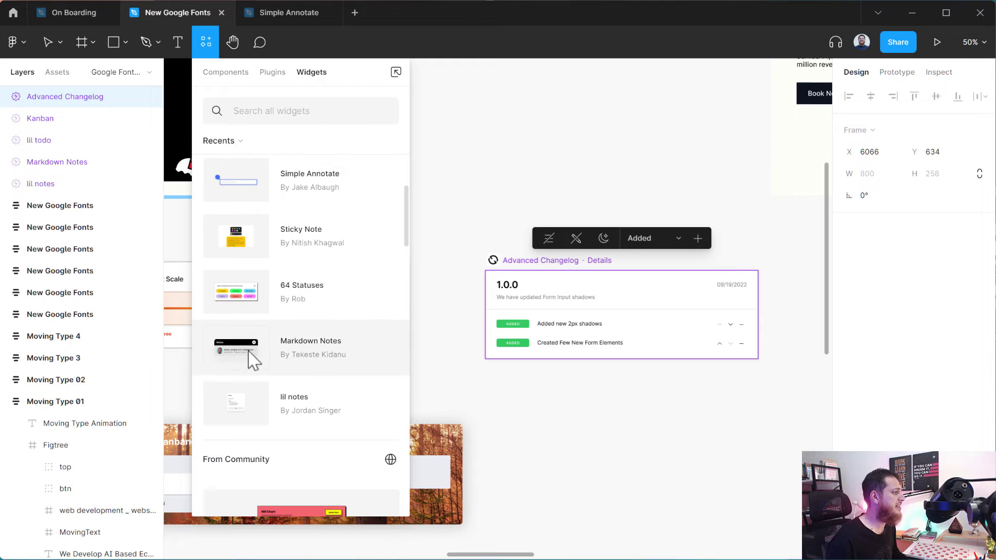
scroll(251, 369, down, 3)
scroll(251, 370, down, 3)
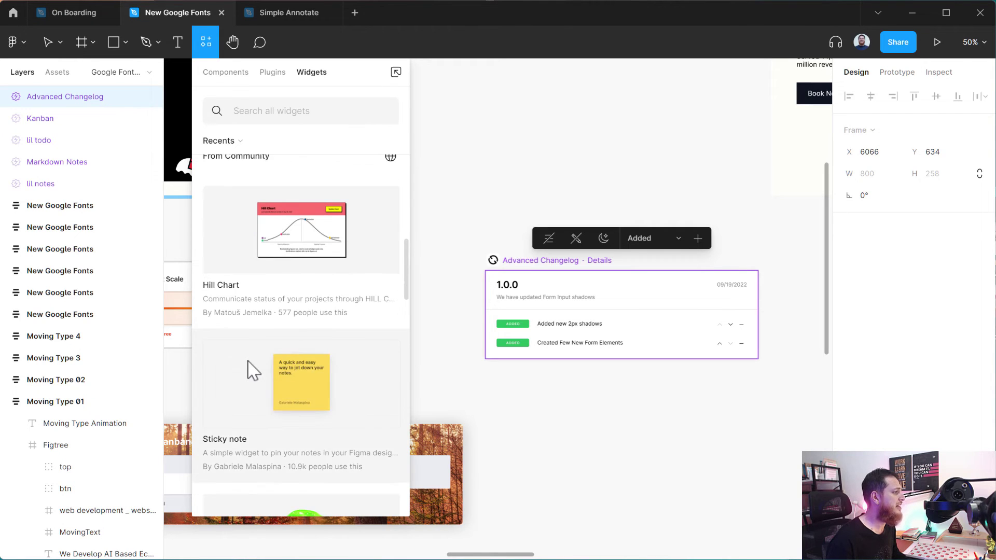
scroll(252, 369, down, 3)
scroll(252, 370, up, 3)
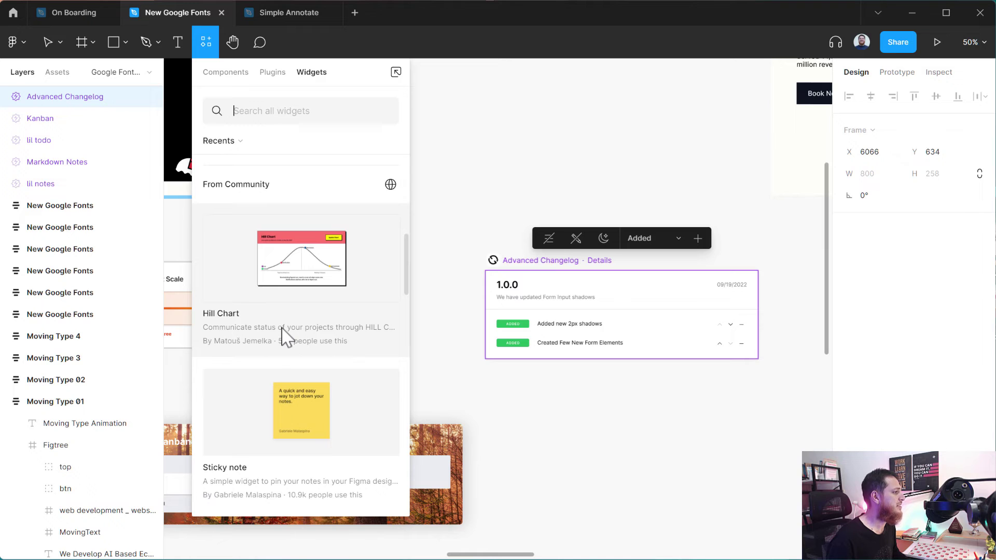
scroll(283, 336, down, 10)
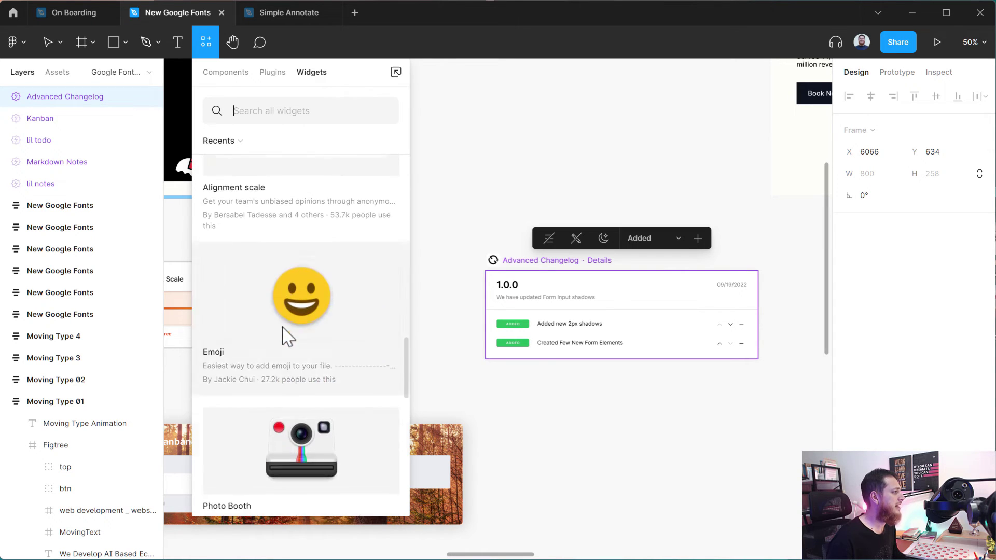
scroll(260, 382, up, 5)
scroll(269, 394, down, 7)
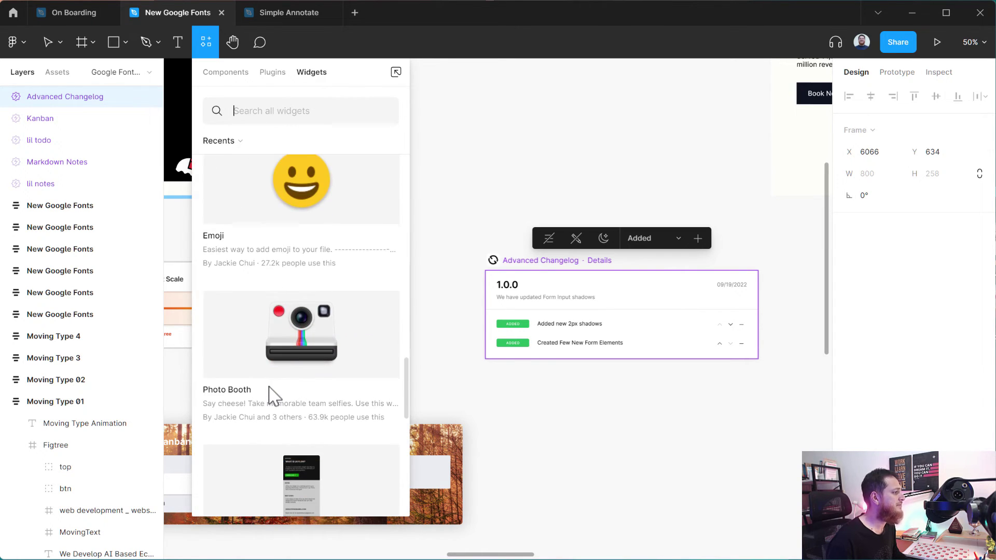
scroll(270, 394, down, 5)
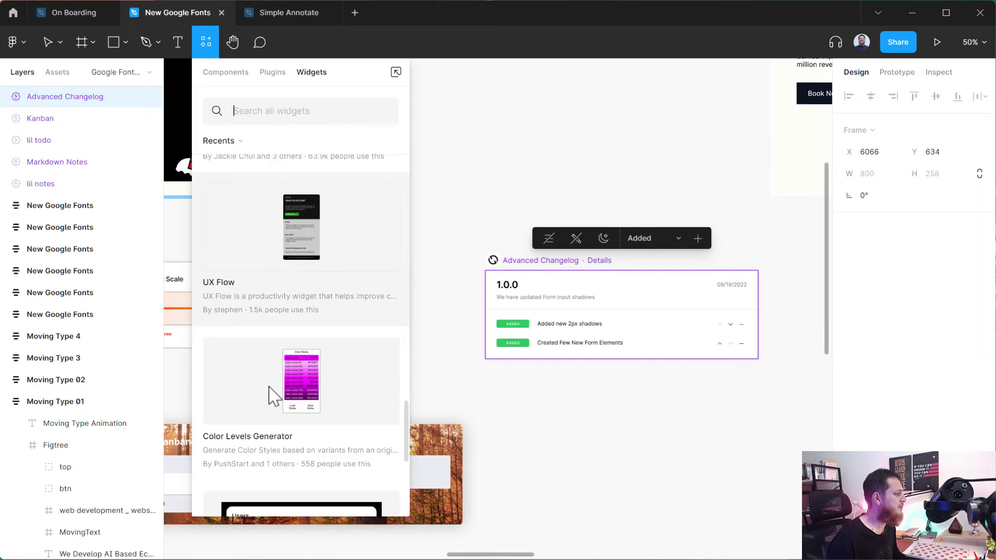
scroll(260, 358, down, 1)
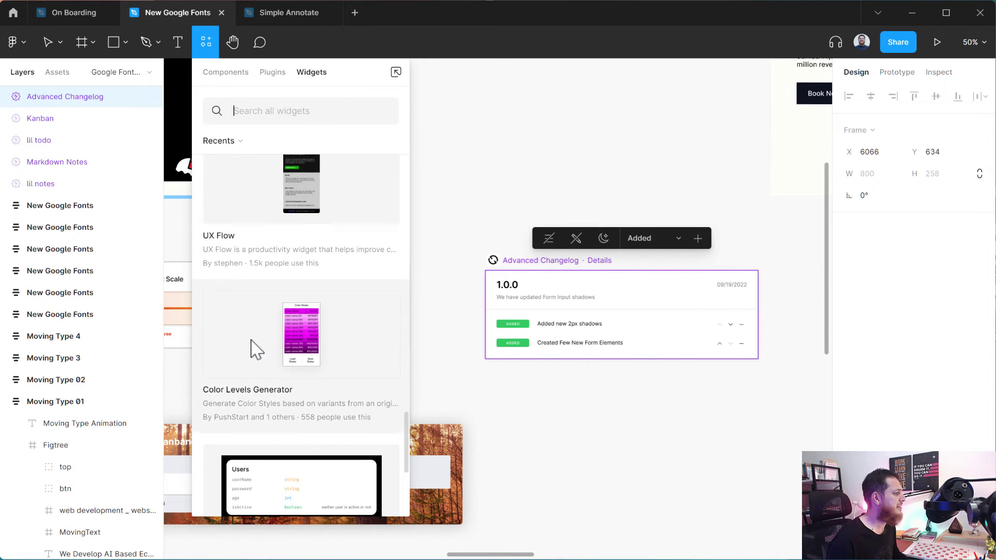
scroll(257, 350, down, 3)
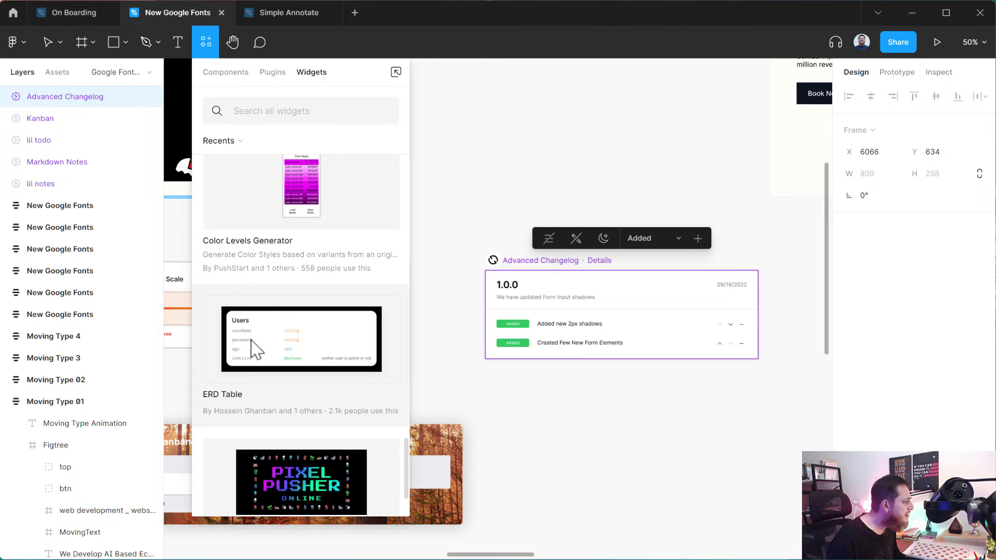
scroll(254, 350, down, 2)
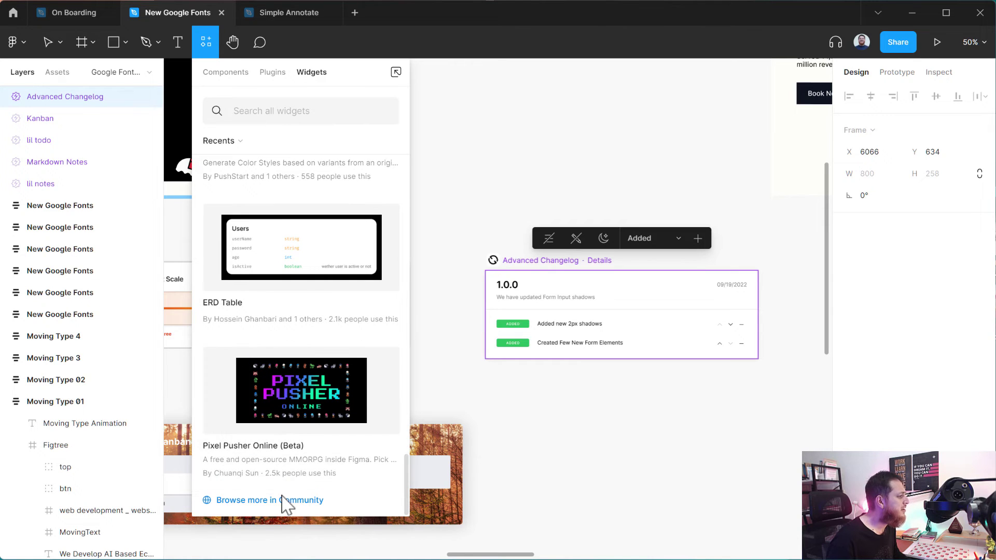
scroll(280, 444, up, 3)
scroll(278, 467, down, 3)
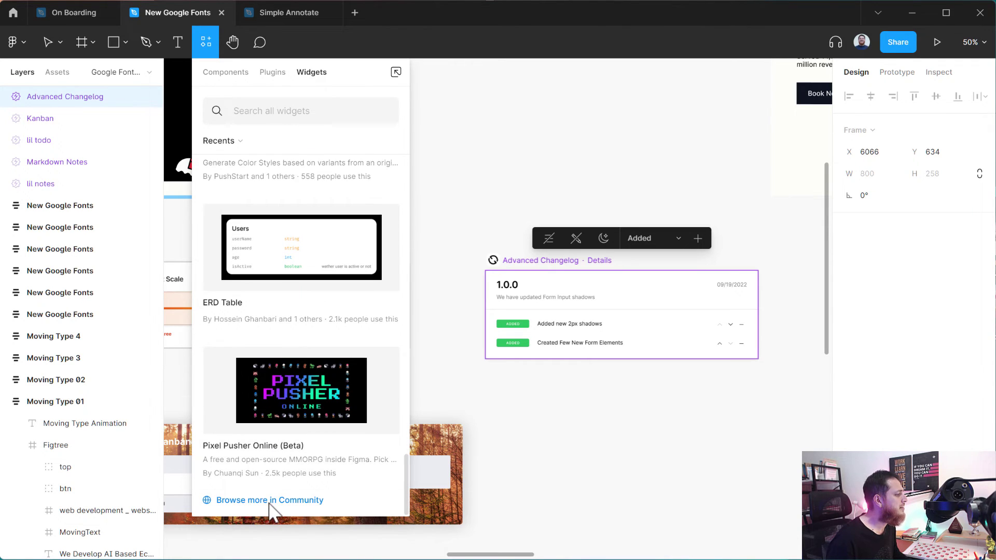
Step: Go to 'Browse more in Community', scroll the trending widgets, and open the resource type filter
click(270, 501)
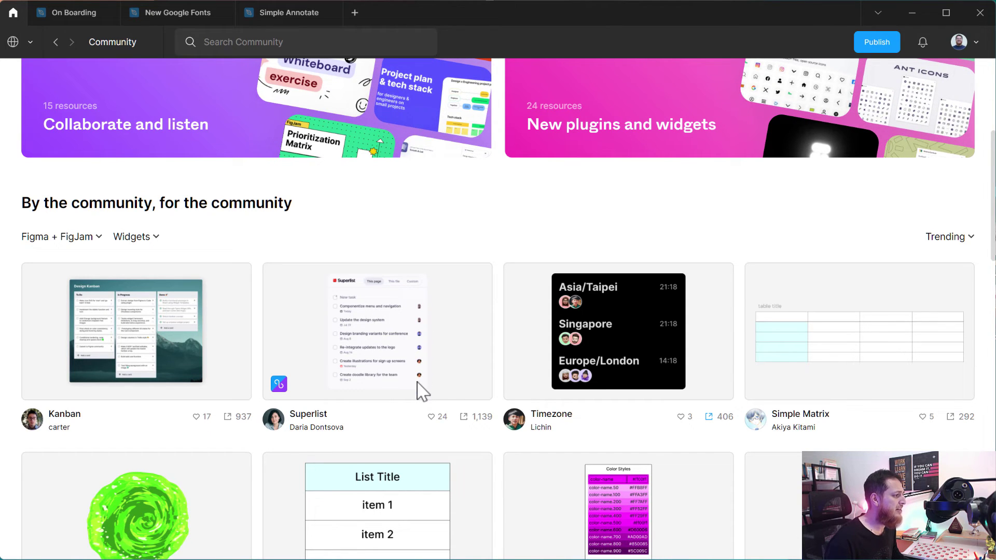
scroll(399, 407, down, 6)
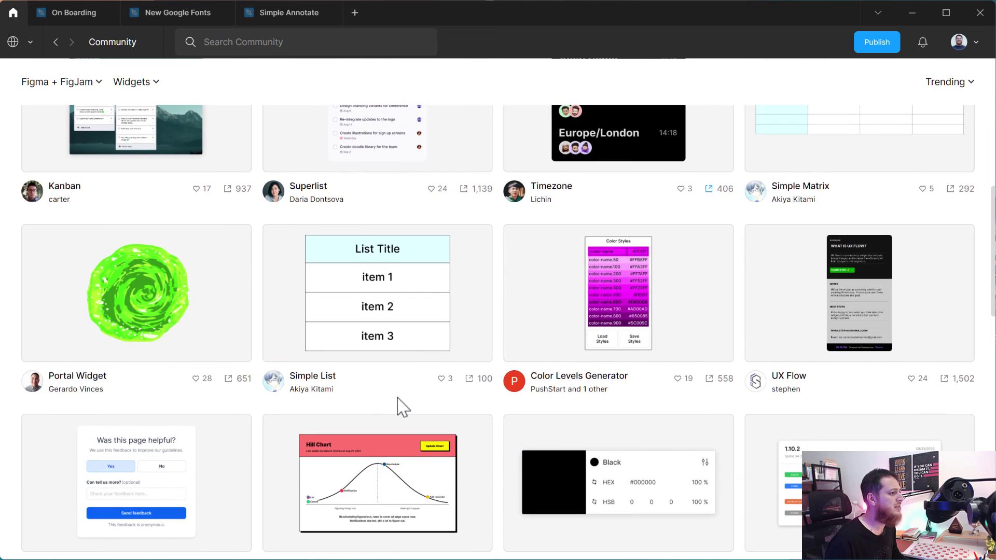
scroll(342, 441, down, 1)
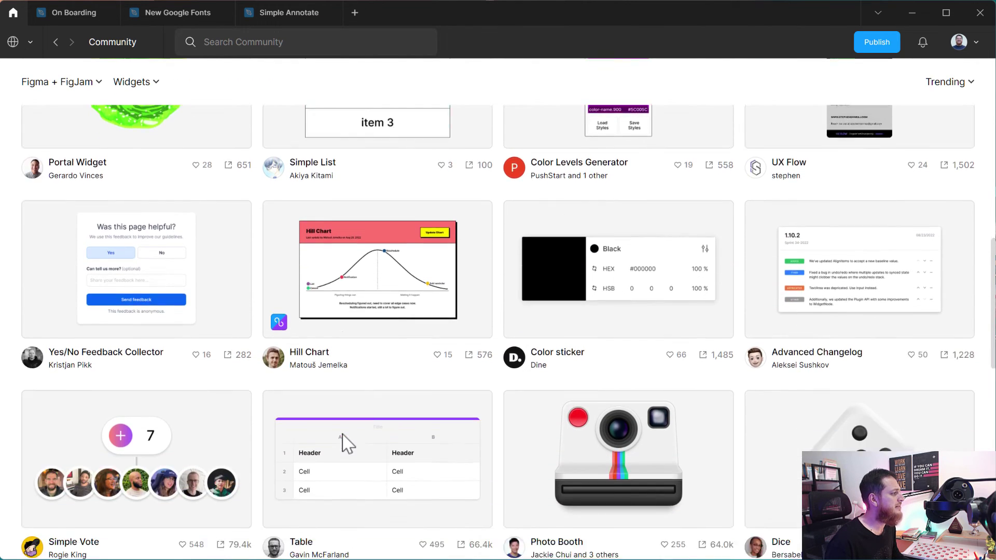
scroll(345, 441, up, 2)
scroll(345, 443, up, 10)
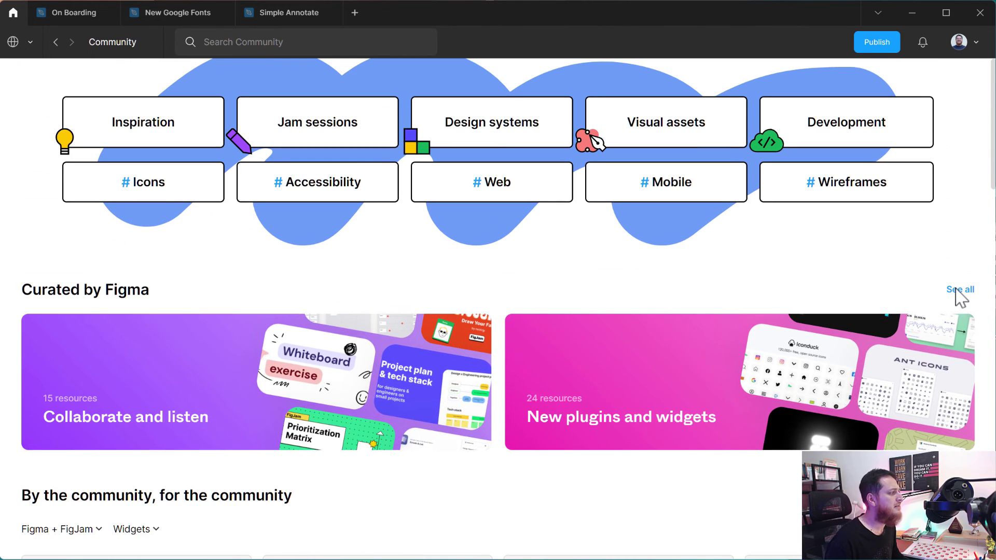
scroll(363, 454, down, 4)
click(146, 326)
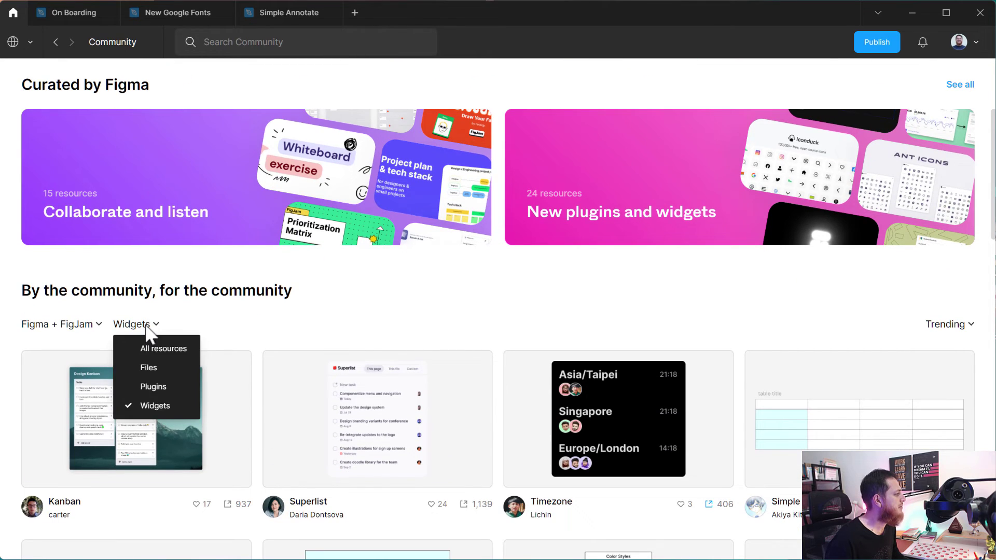
Step: Filter the Community listing to show Figma widgets only
click(89, 327)
click(82, 325)
click(73, 366)
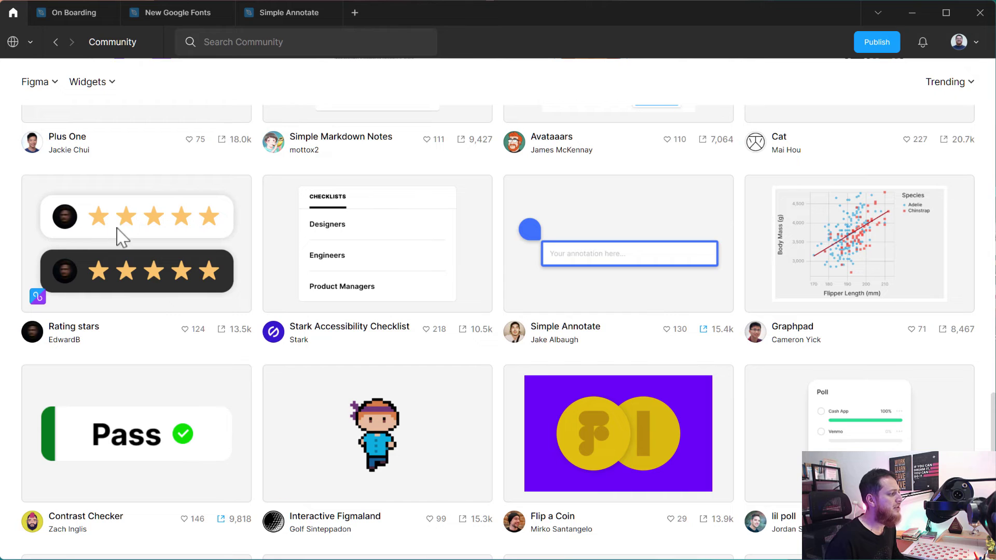
Step: Browse the trending widgets, including RAG Status, Clock, FigType, lil stocks and See No Sticky!
scroll(169, 410, down, 2)
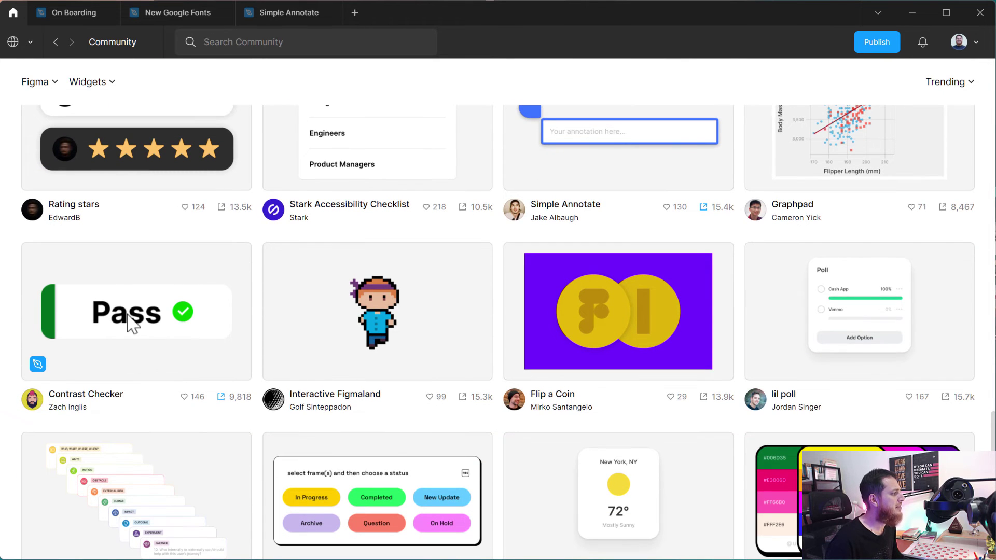
scroll(570, 368, down, 2)
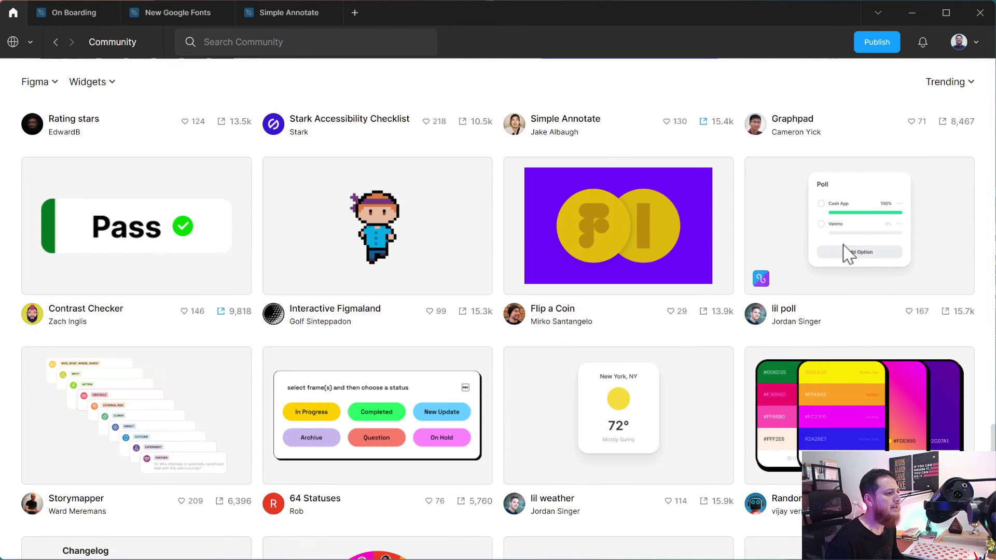
scroll(851, 260, down, 3)
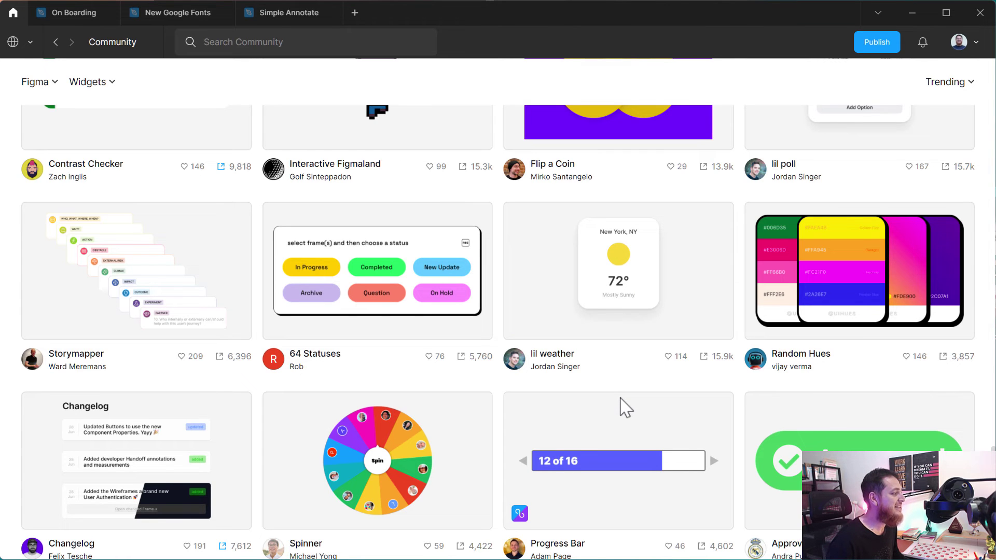
scroll(626, 407, down, 5)
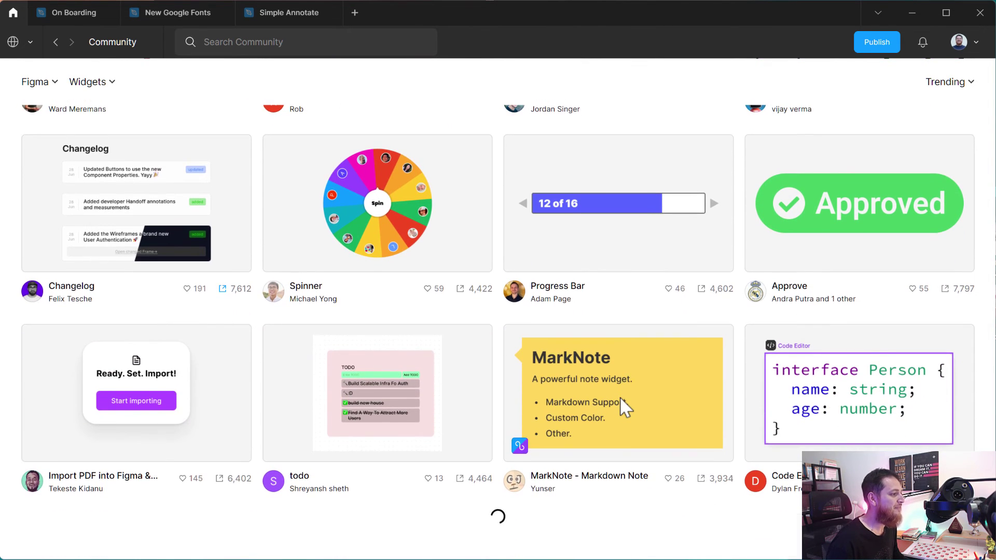
scroll(620, 399, down, 3)
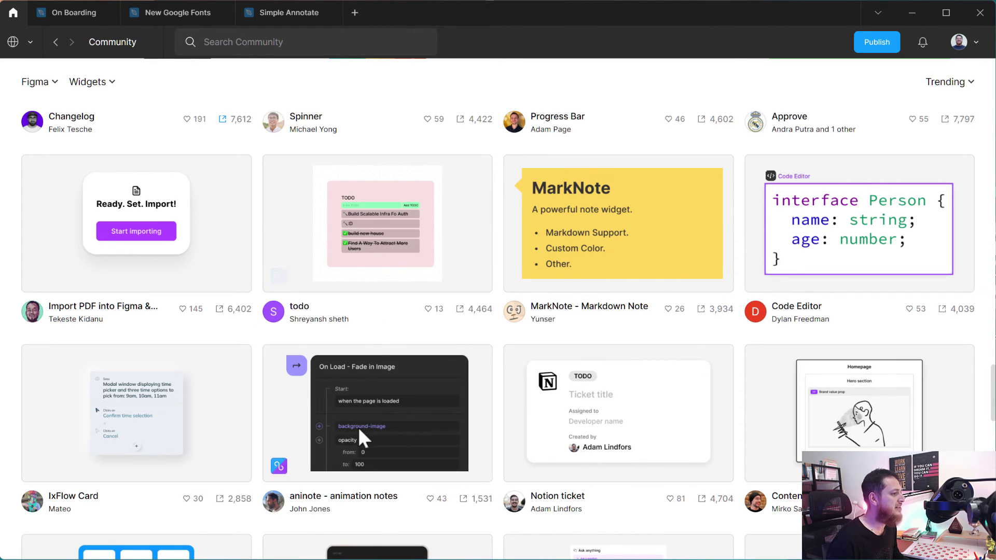
scroll(359, 429, down, 9)
scroll(360, 438, up, 2)
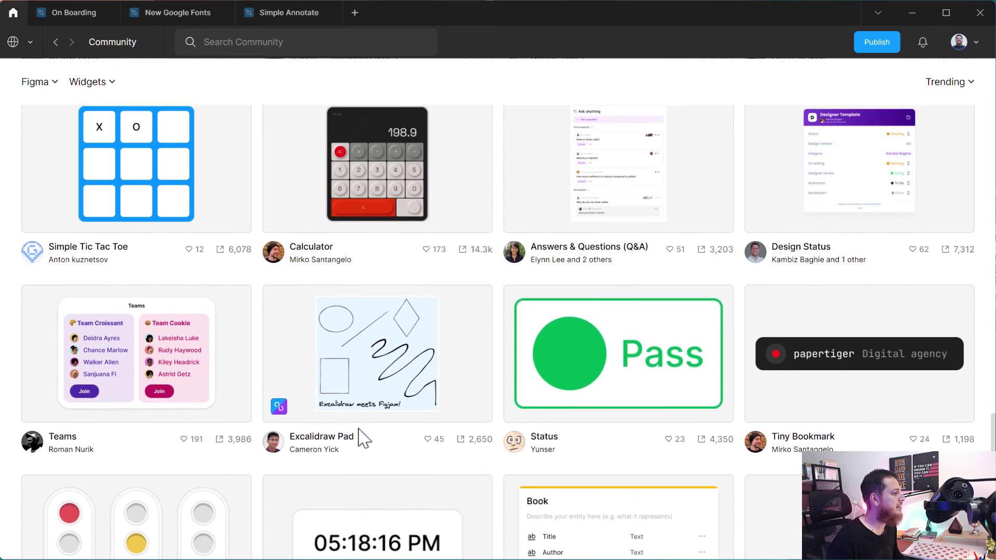
scroll(363, 438, up, 1)
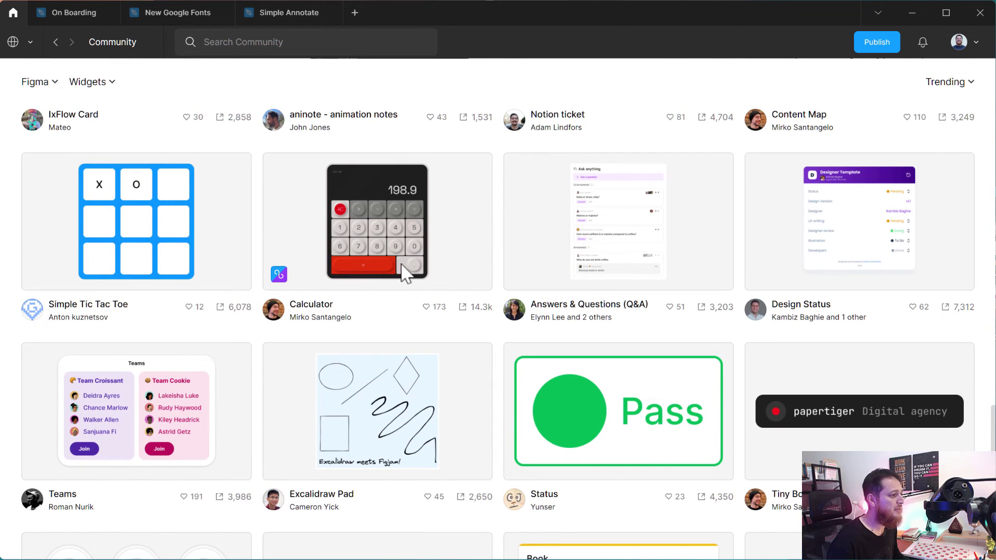
scroll(389, 274, down, 2)
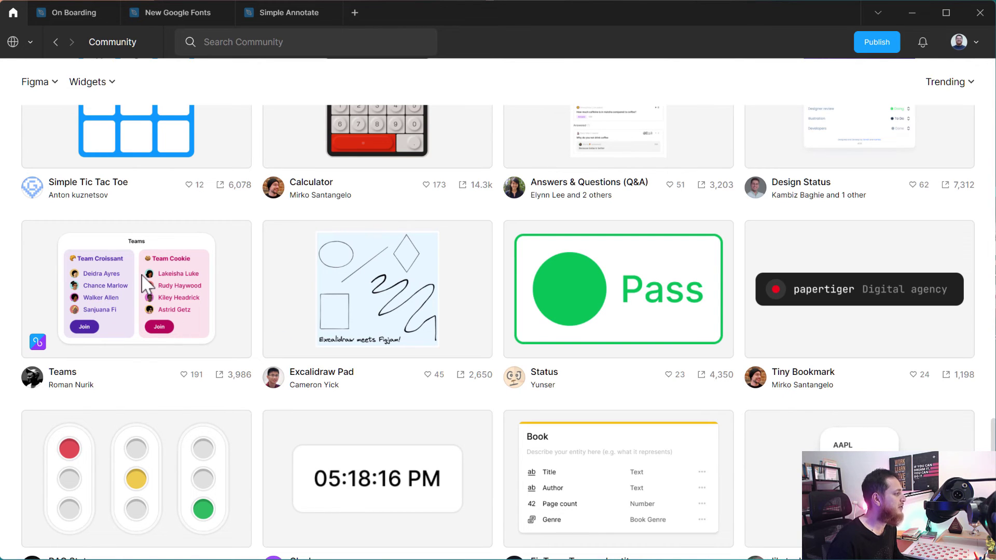
scroll(144, 305, down, 7)
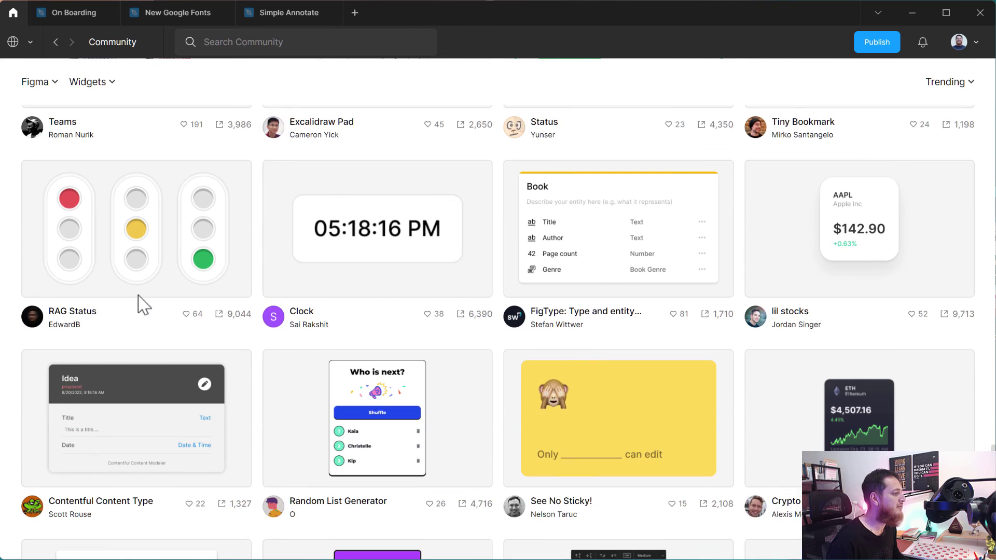
scroll(144, 301, down, 2)
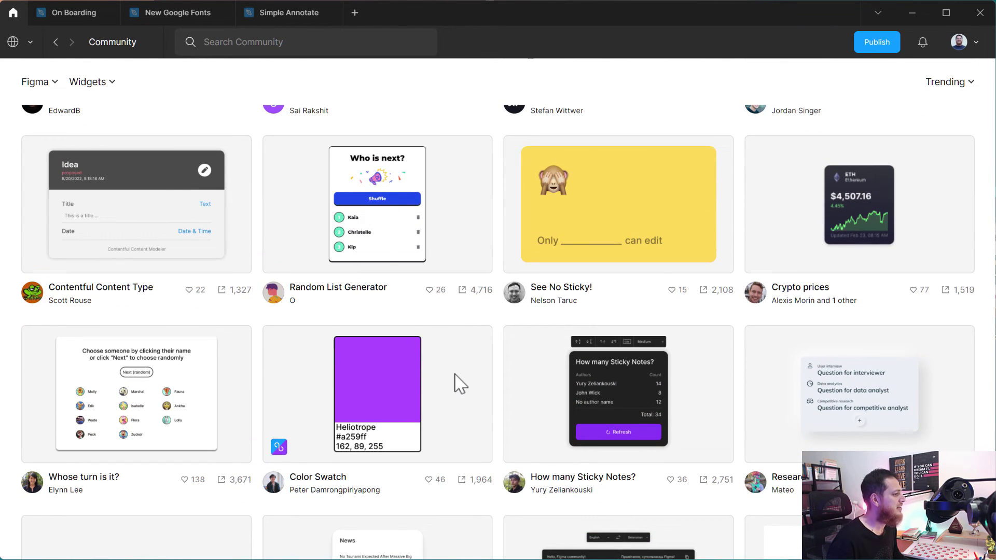
scroll(457, 383, down, 4)
scroll(457, 382, down, 5)
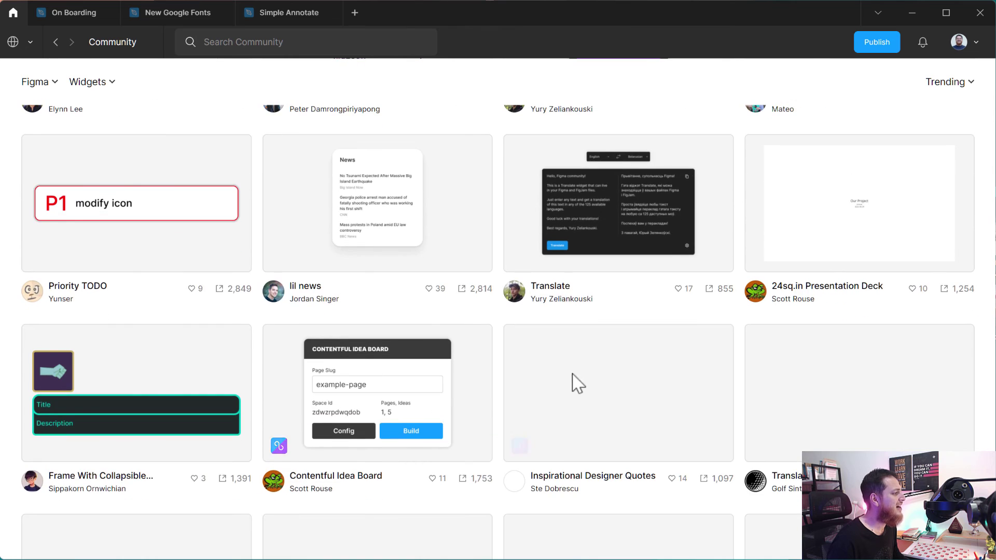
scroll(592, 381, up, 11)
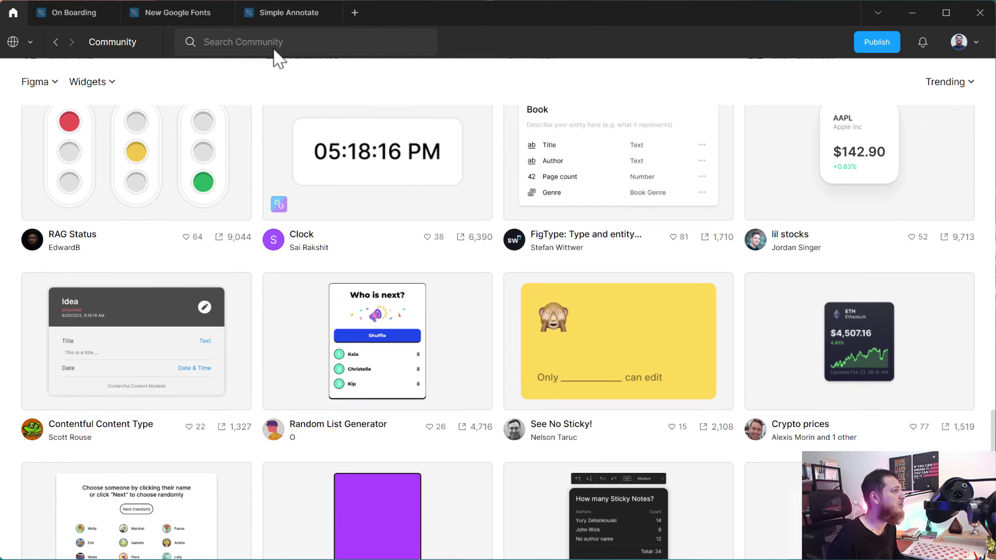
Step: Return to the New Google Fonts file and deselect the changelog widget
click(274, 12)
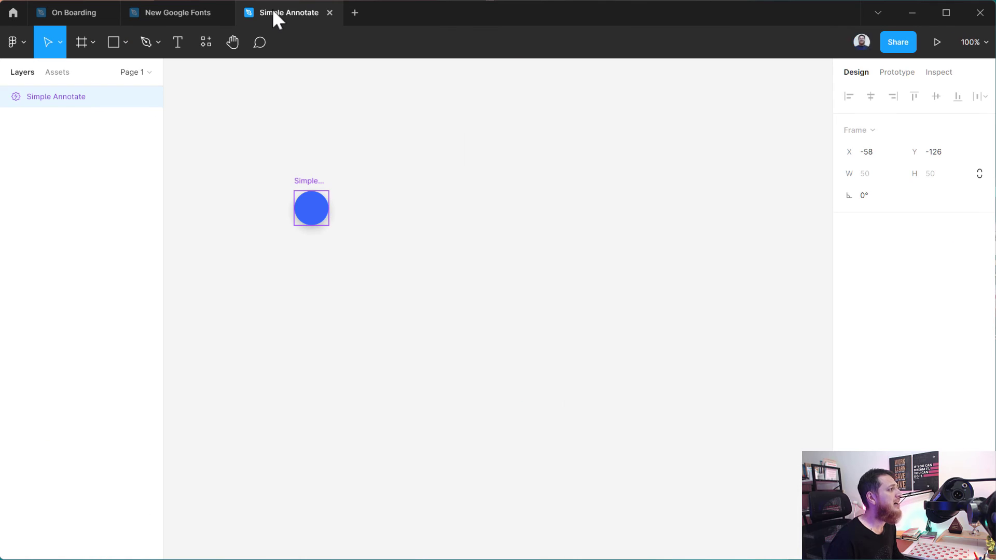
click(197, 12)
click(441, 242)
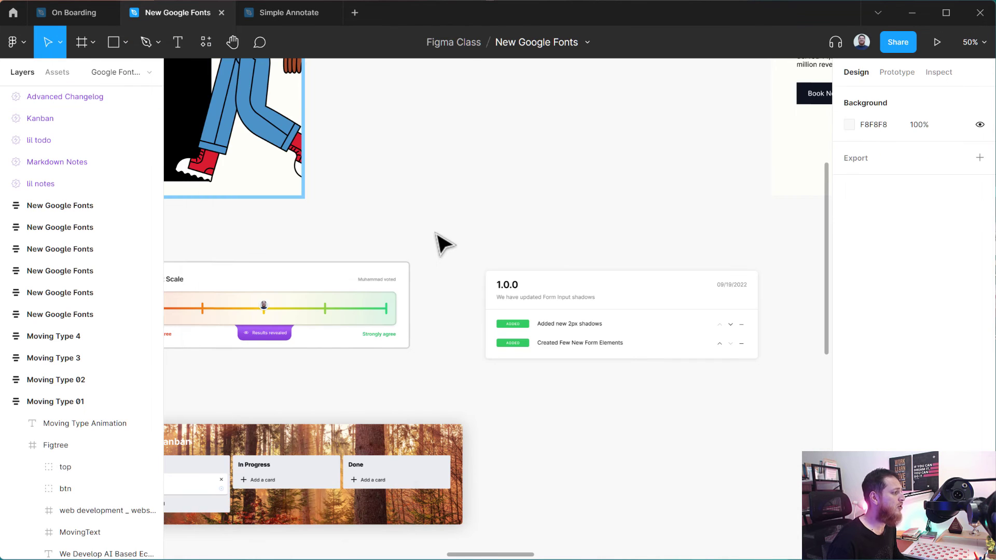
Step: Find the lil notes widget near the Figtree Typeface frame and delete it
key(n)
scroll(246, 363, up, 2)
scroll(246, 363, right, 15)
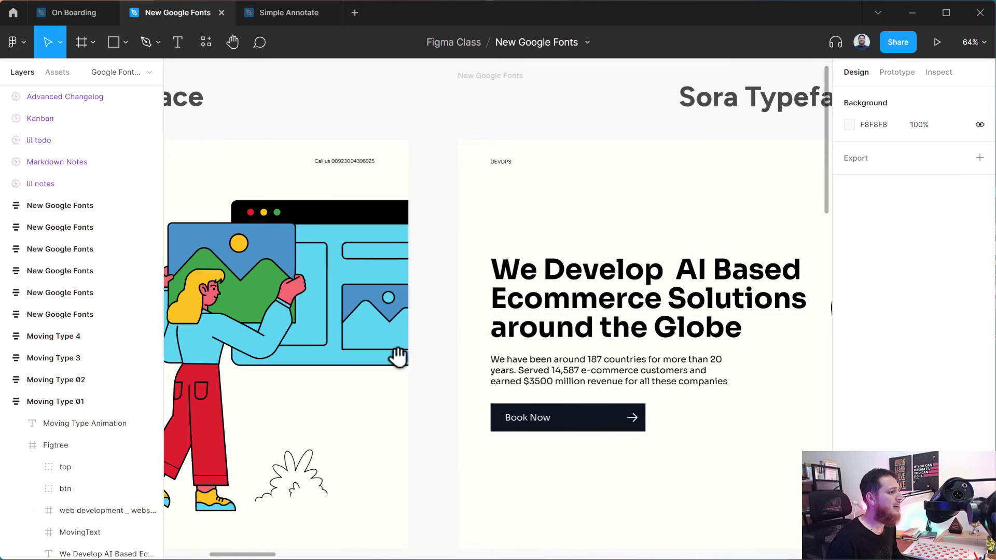
scroll(374, 340, down, 5)
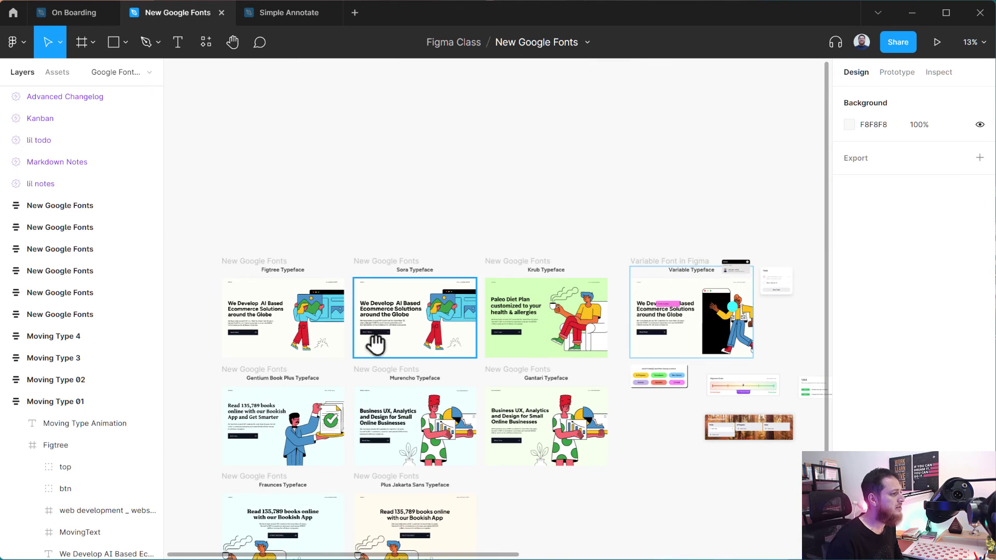
scroll(374, 340, right, 5)
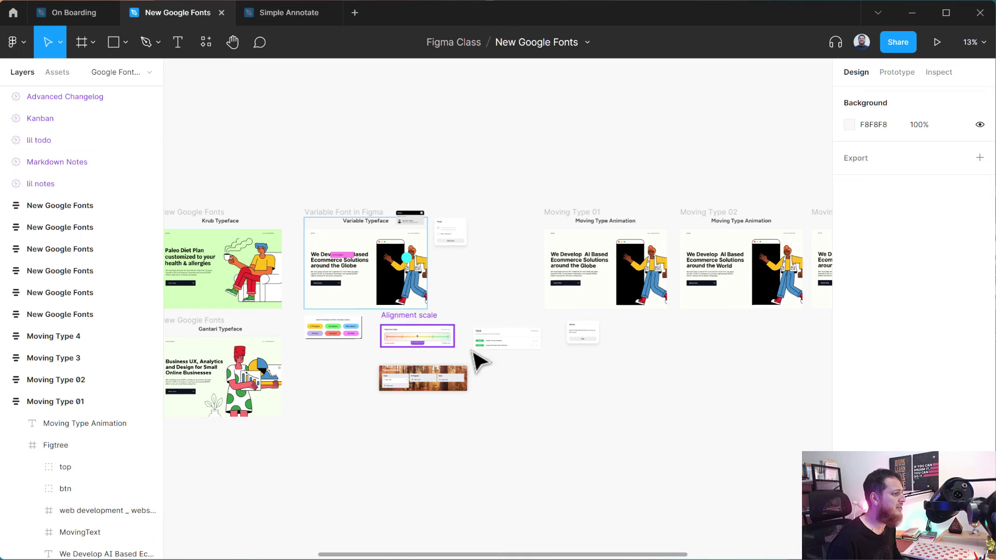
click(582, 339)
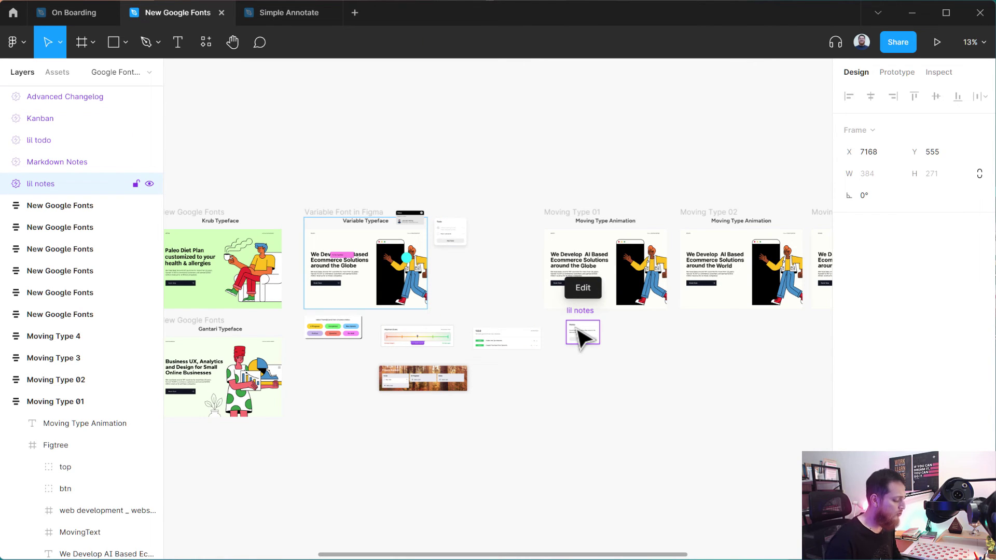
key(Delete)
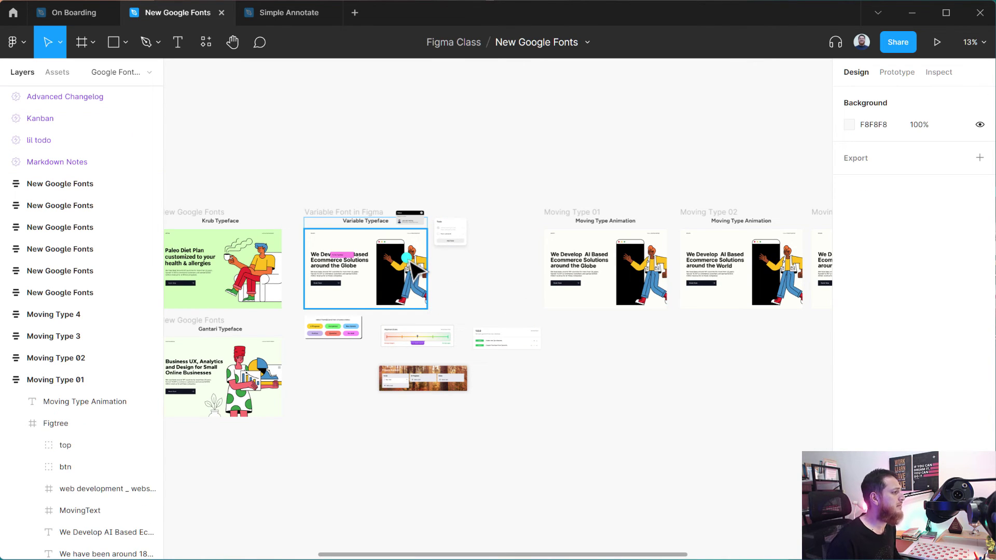
Step: Add the Sticky Note widget from Recents and drag it down beside the changelog widget
click(210, 41)
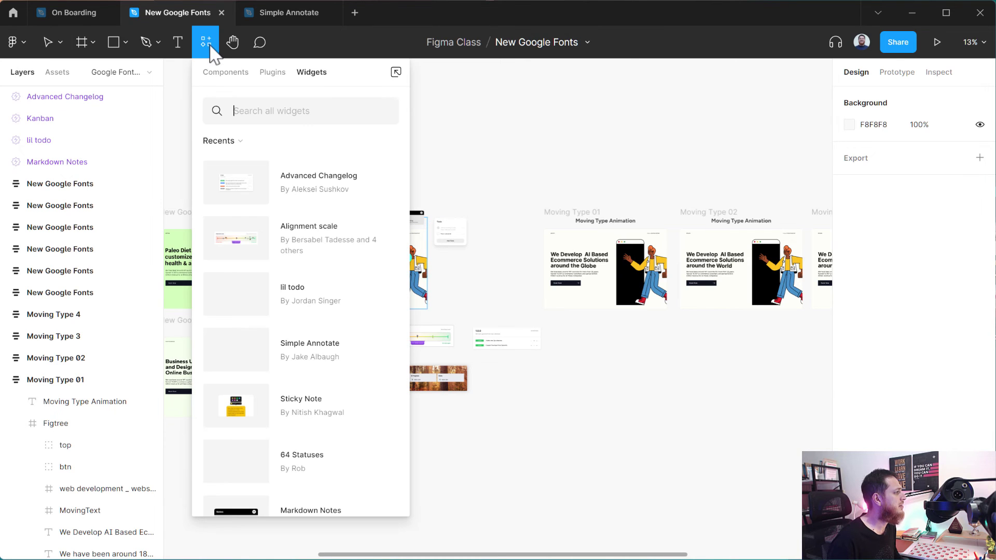
click(304, 407)
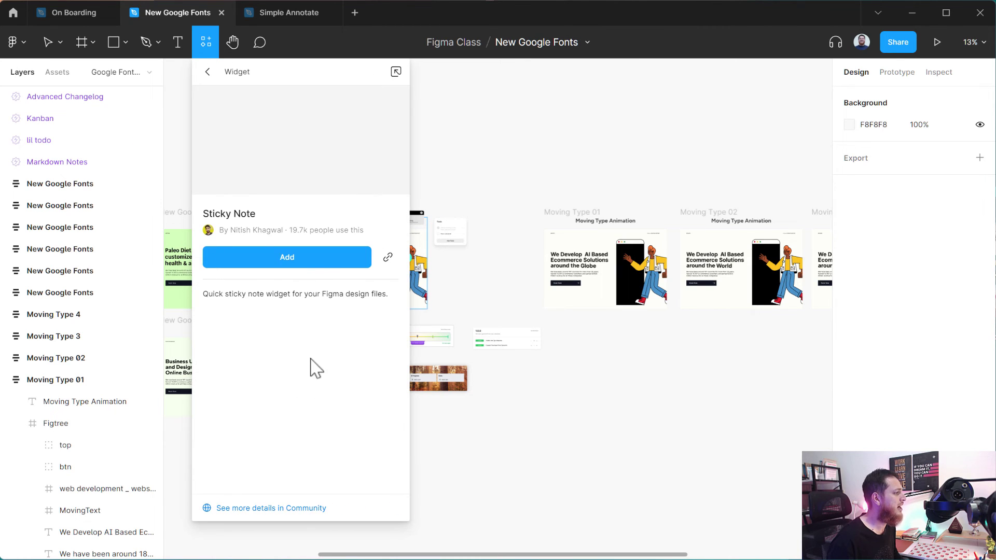
click(286, 257)
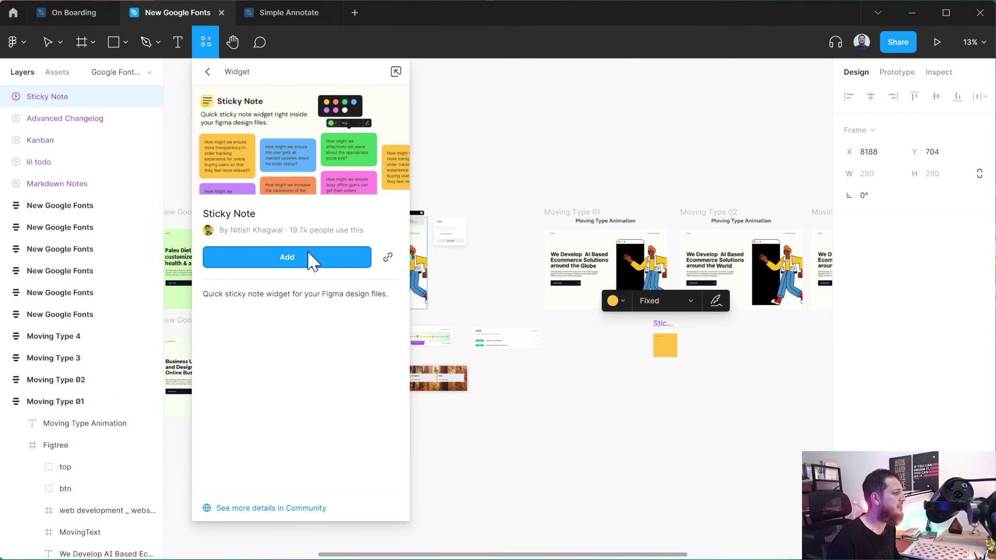
click(666, 335)
drag(665, 328, 501, 367)
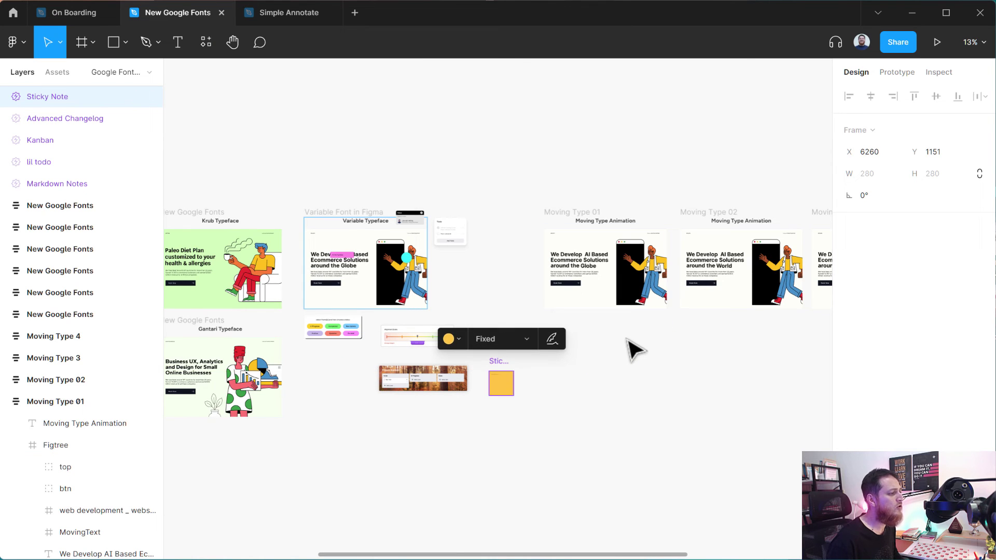
click(605, 386)
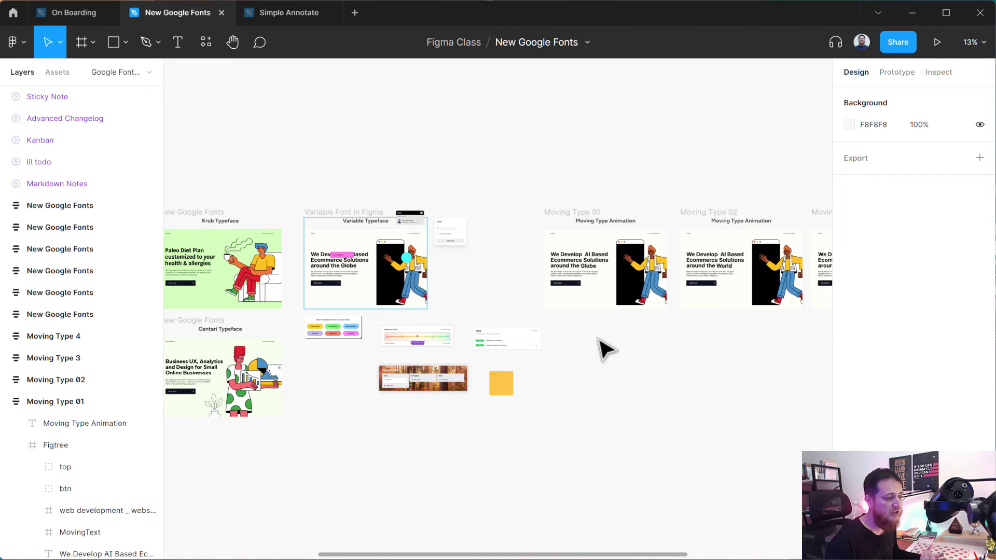
Step: Drag the sticky note up beside the Variable Typeface frame, left of Moving Type 01
click(500, 380)
drag(501, 379, 519, 211)
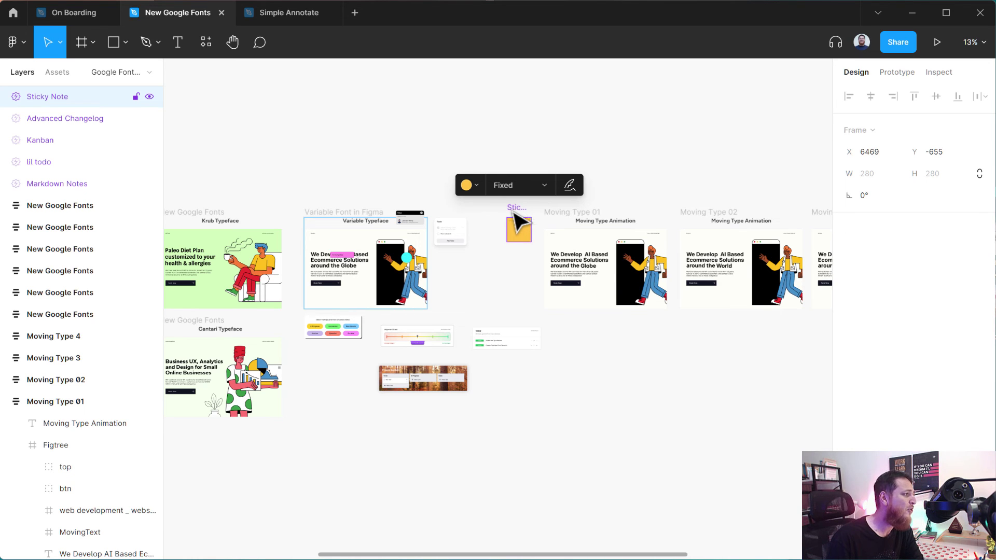
Step: Zoom in and reposition the sticky note near the Todo widget
click(413, 277)
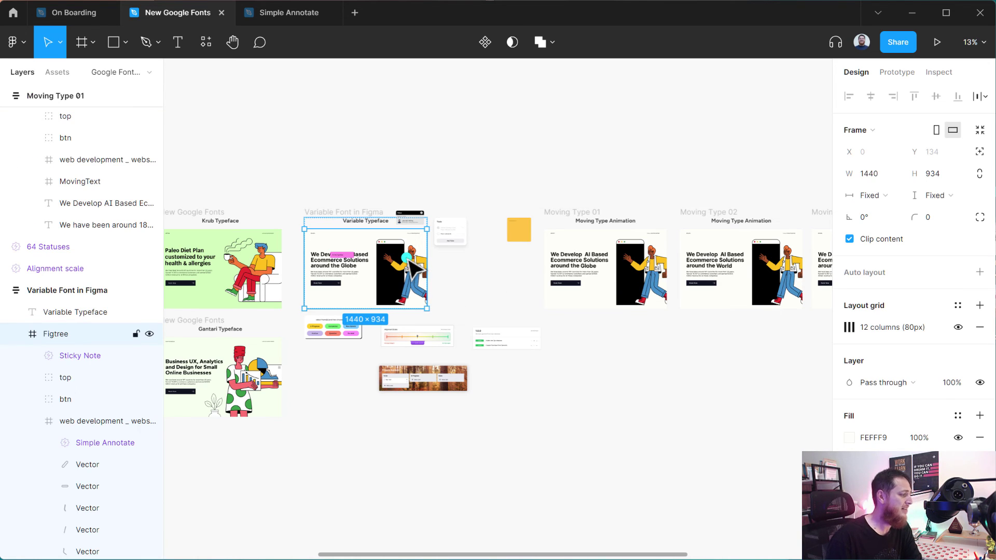
key(ctrl+plus)
key(ctrl+plus)
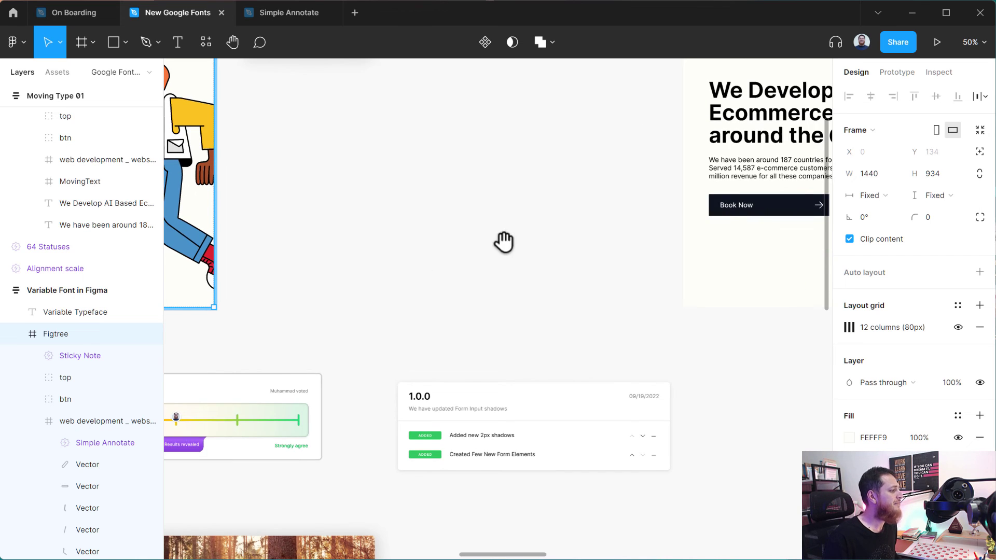
drag(502, 240, 464, 362)
click(485, 195)
drag(485, 196, 338, 305)
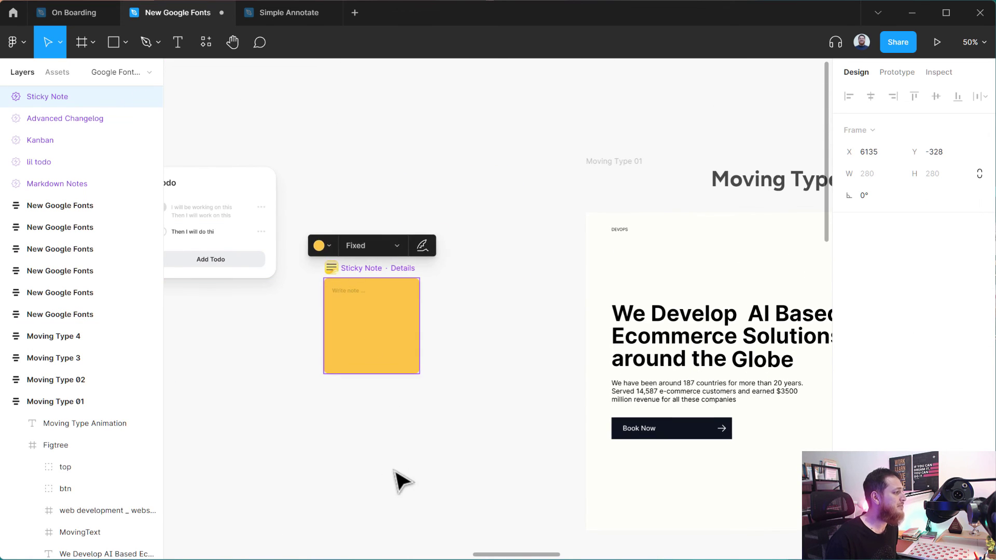
drag(400, 478, 658, 285)
Step: Move the Alignment Scale widget up and right, and the Markdown Notes widget to the top right
click(472, 367)
drag(337, 366, 596, 166)
click(535, 350)
drag(511, 326, 569, 521)
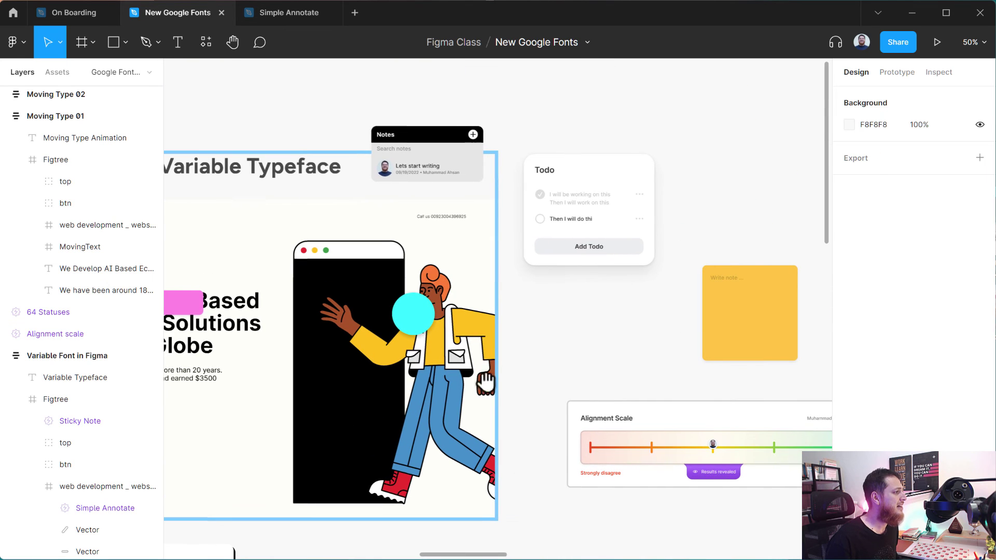
click(415, 141)
drag(407, 123, 730, 84)
Step: Select the Todo widget and the 1440×934 Figtree frame, then dismiss the frame's context menu
click(597, 167)
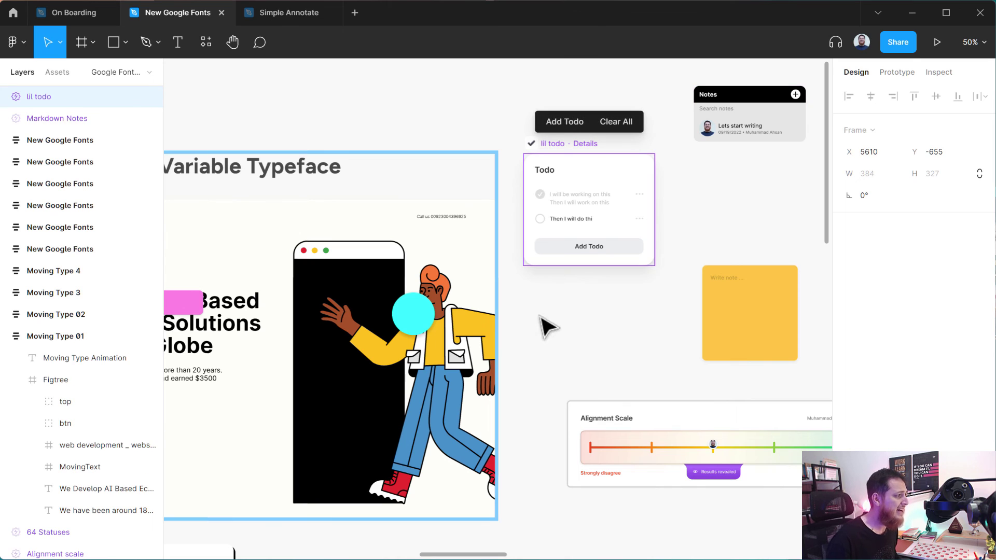
click(330, 327)
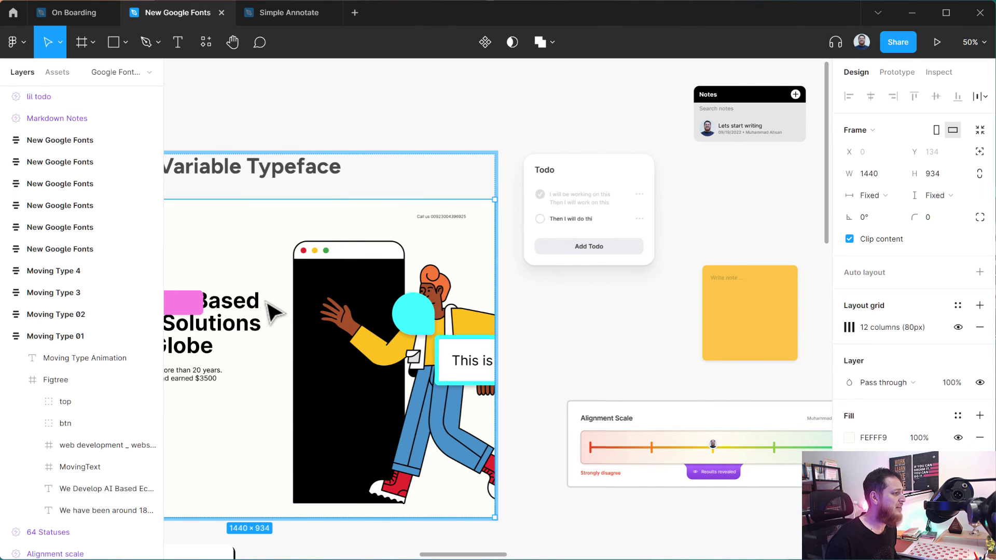
key(shift+Tab)
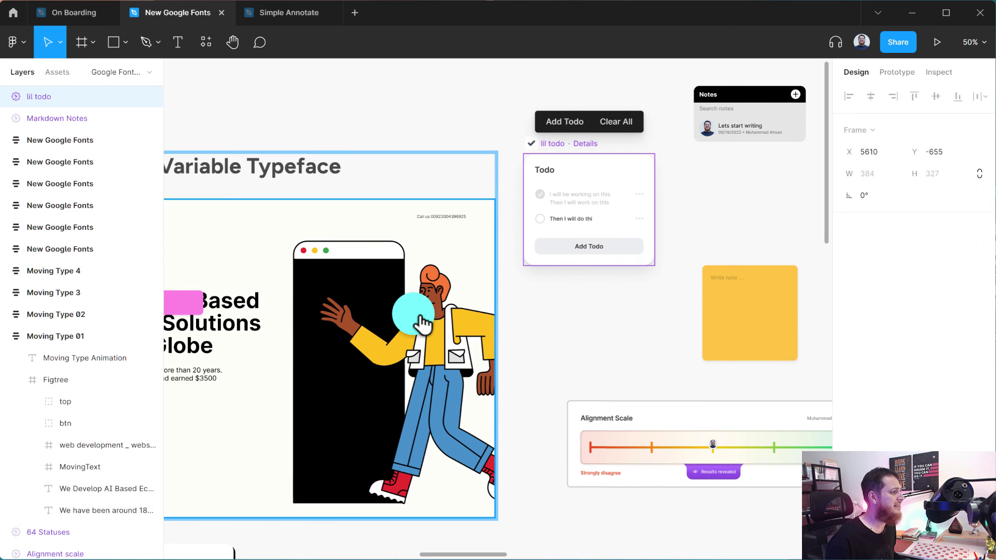
click(426, 324)
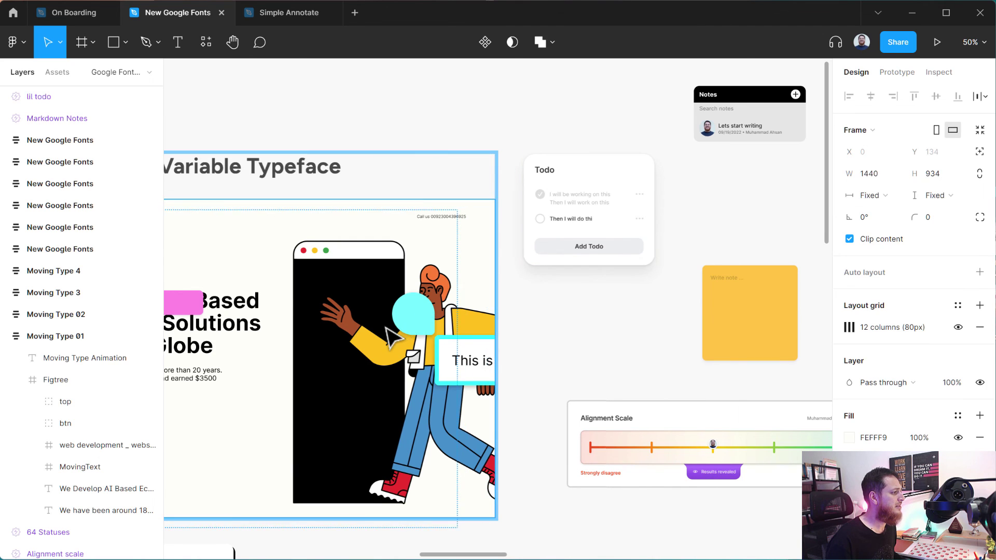
right_click(415, 320)
key(Escape)
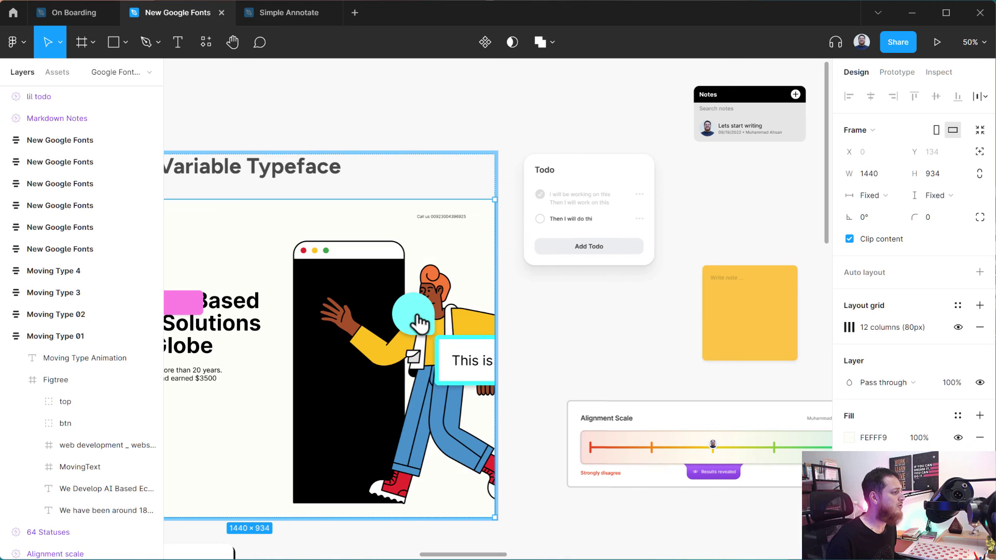
click(724, 322)
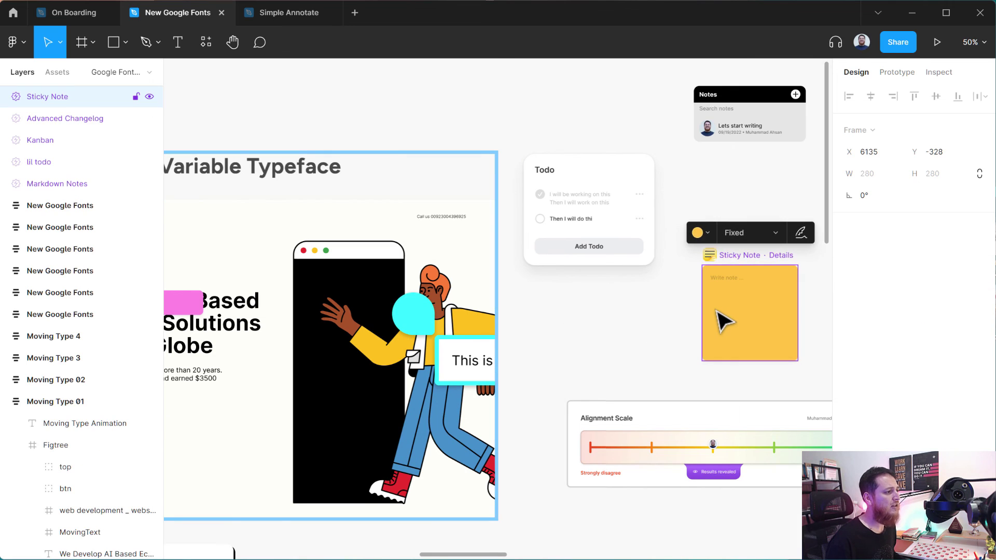